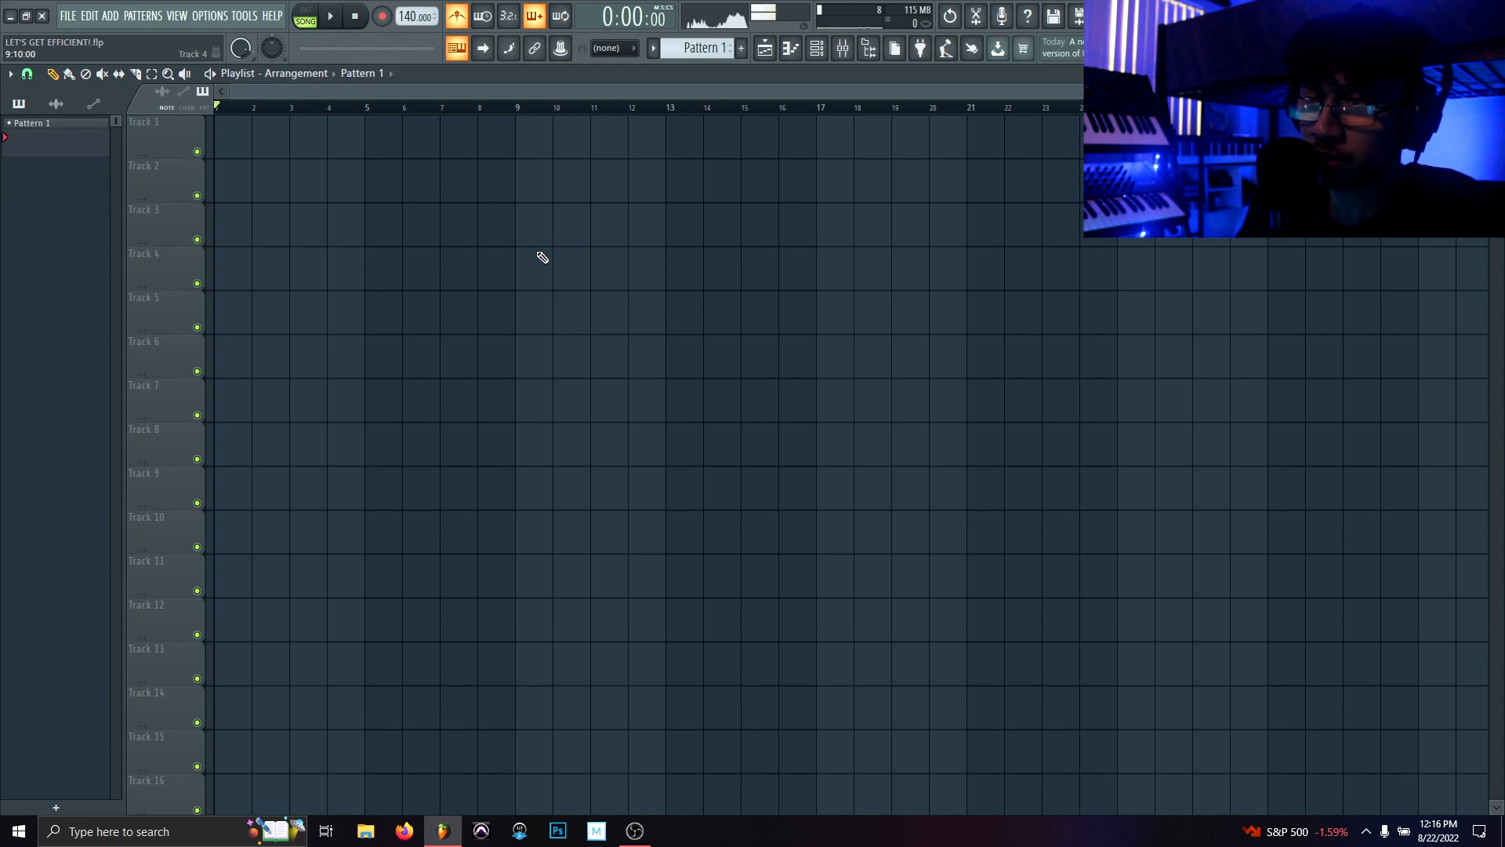
Show the channel rack over the playlist and set its channel display filter to All
{"action": "key", "text": "F6"}
{"action": "left_click_drag", "start_coordinate": [781, 254], "coordinate": [805, 192]}
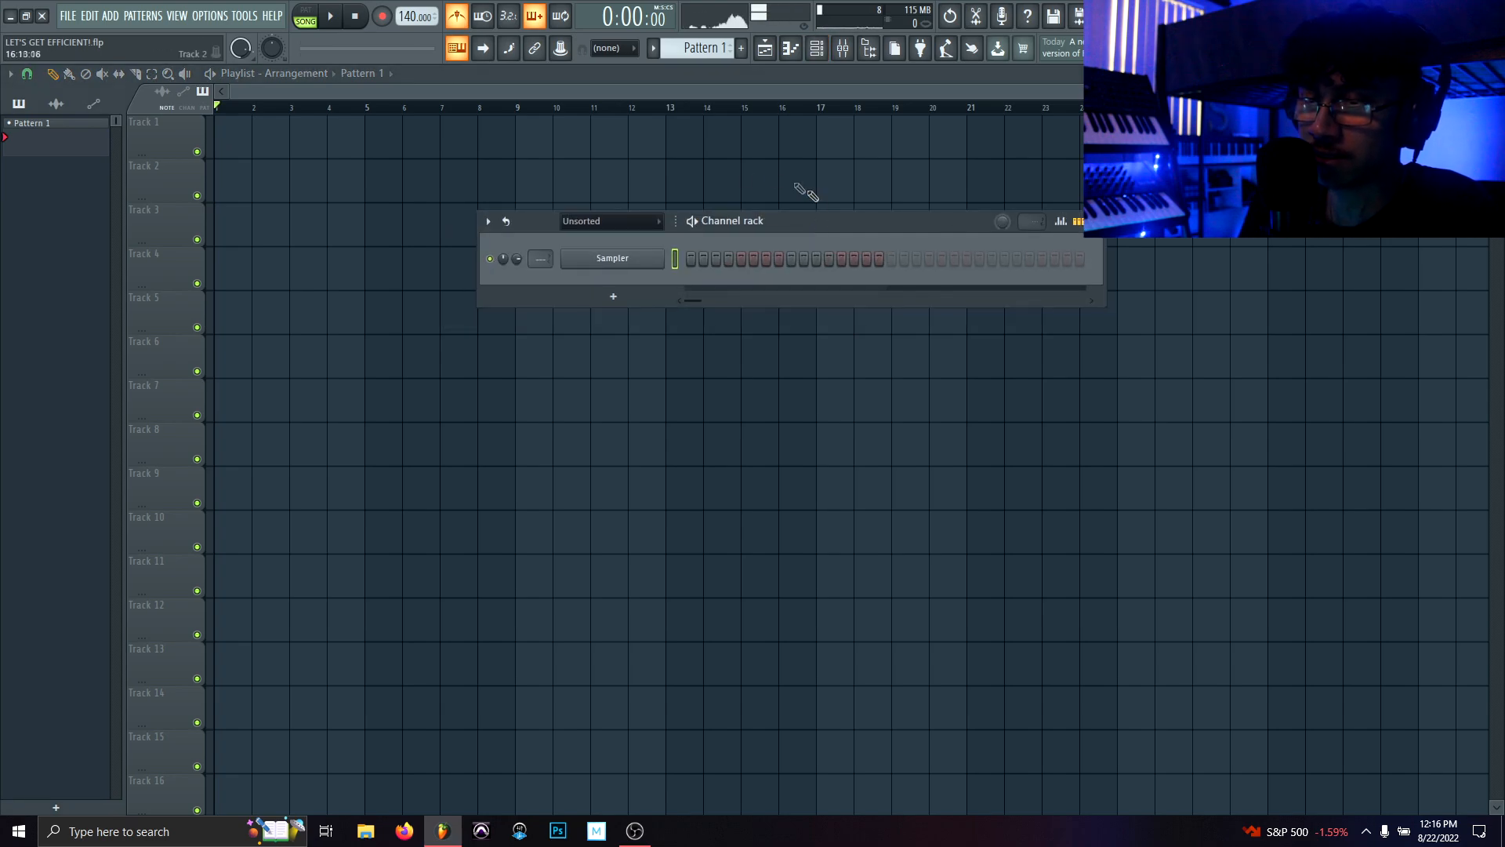
{"action": "scroll", "coordinate": [611, 222], "scroll_direction": "up", "scroll_amount": 1}
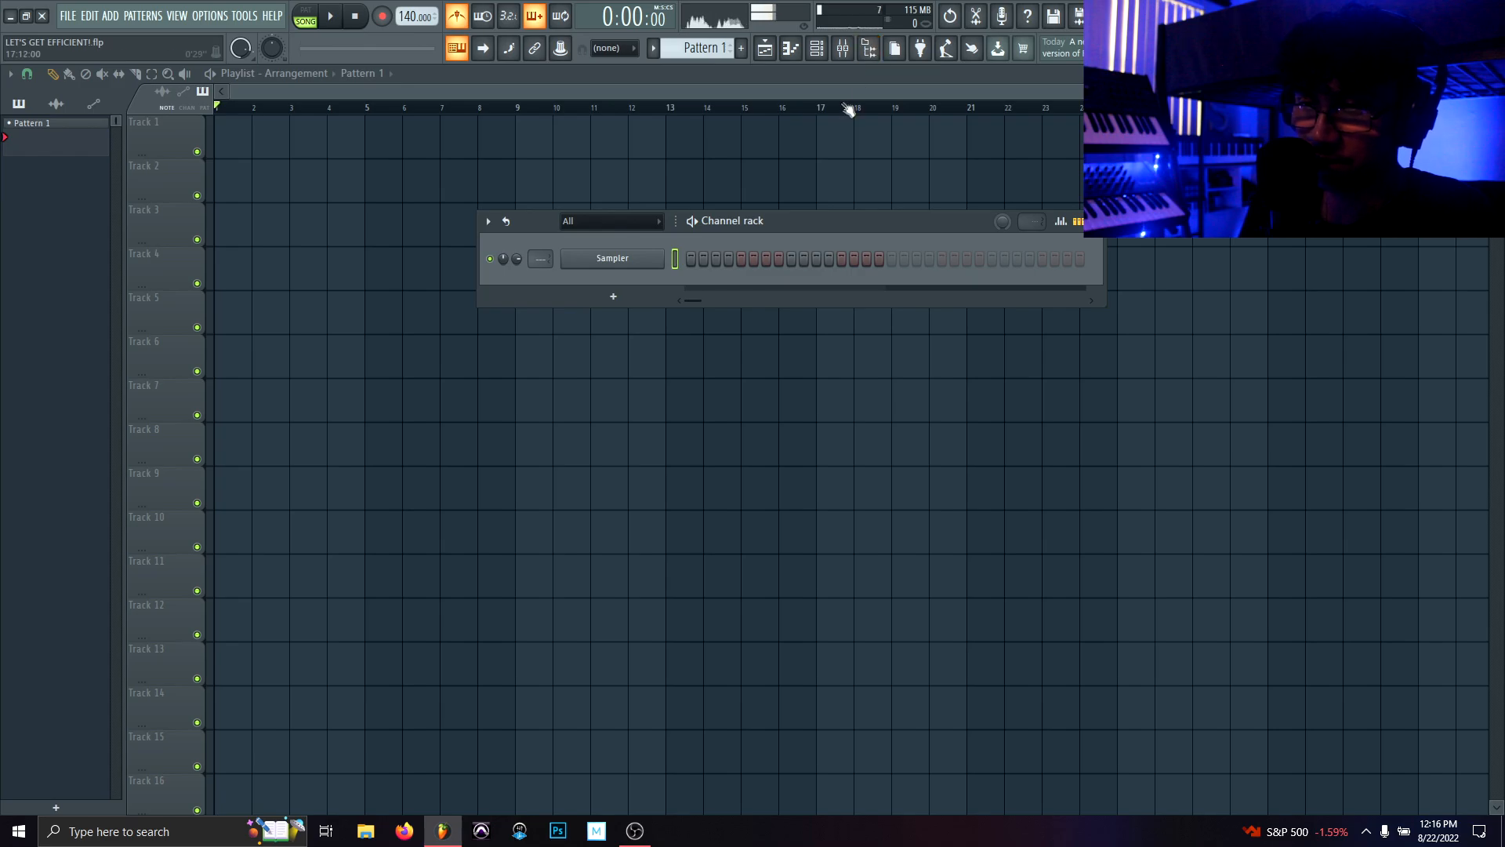
Show the browser and load CHAMBERS 808 2, Clap 1, Hi Hat 3 and Snare 1 from the UNDENIABLE folder as channels, replacing the default Sampler
{"action": "left_click", "coordinate": [870, 50]}
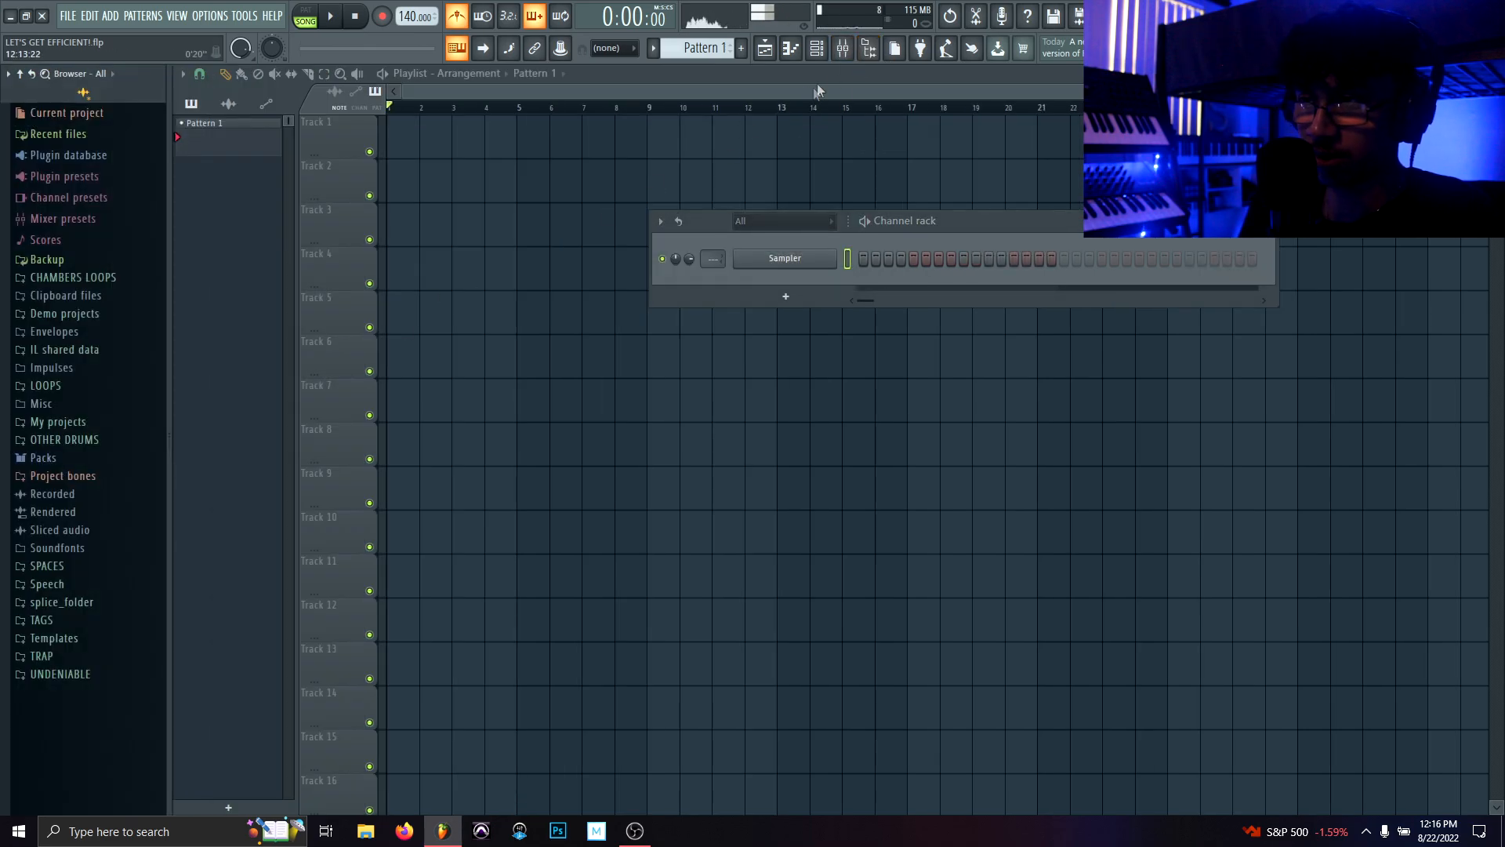
{"action": "left_click", "coordinate": [868, 51]}
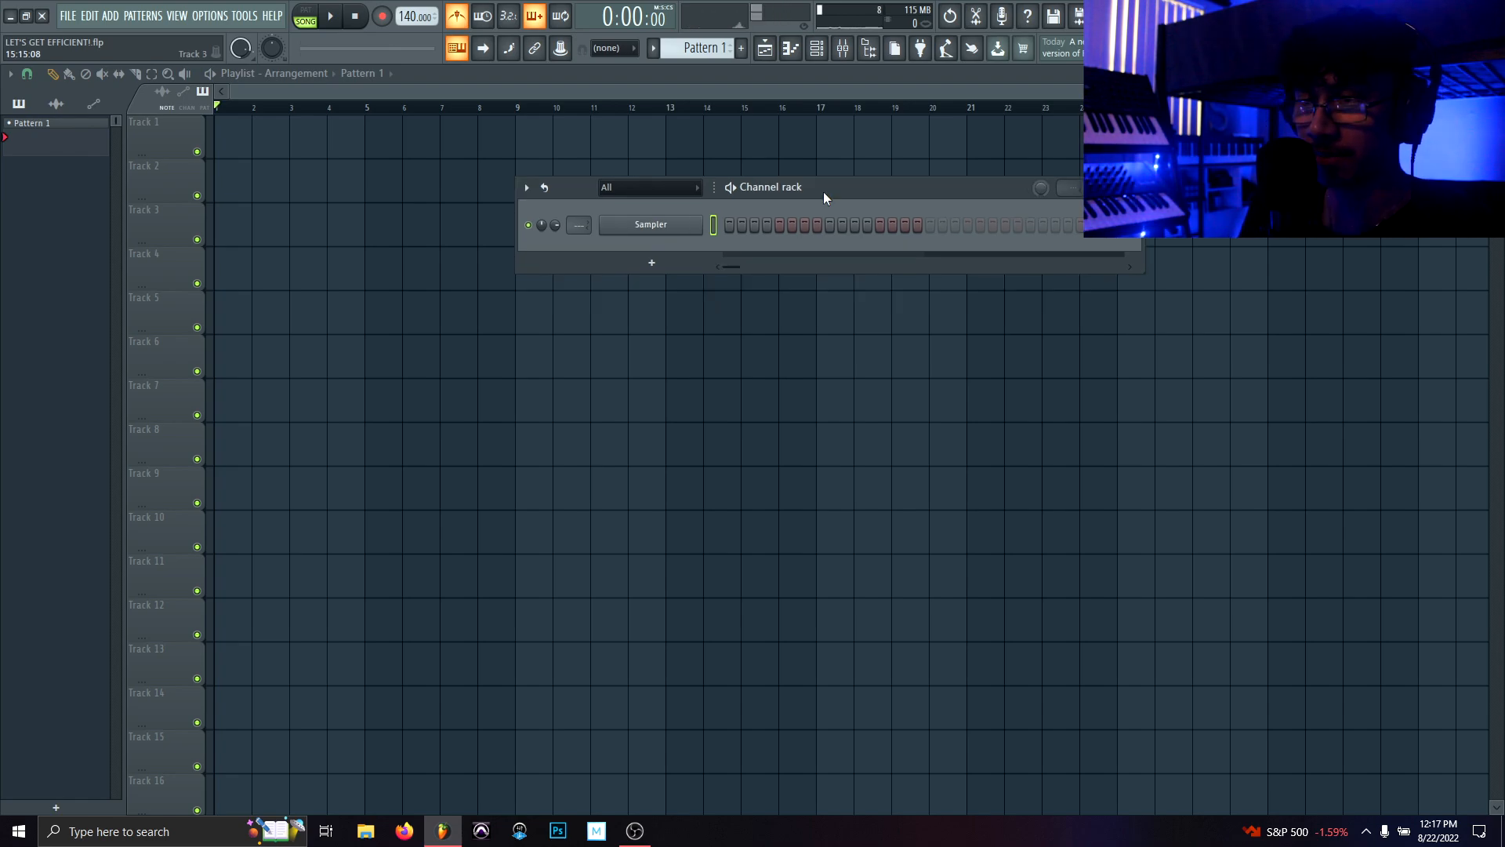
{"action": "left_click", "coordinate": [868, 47]}
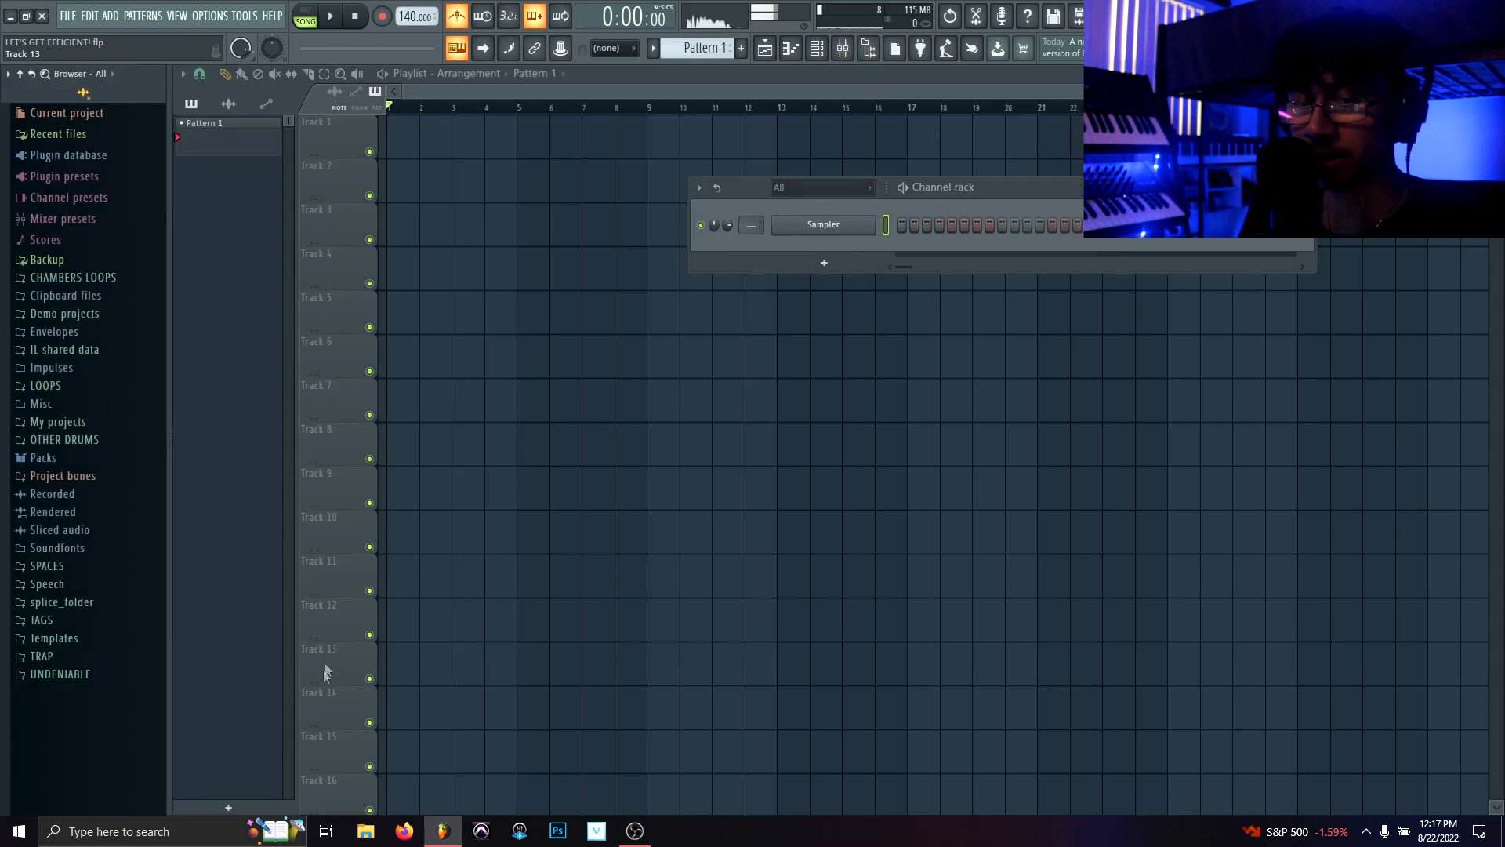
{"action": "left_click", "coordinate": [82, 675]}
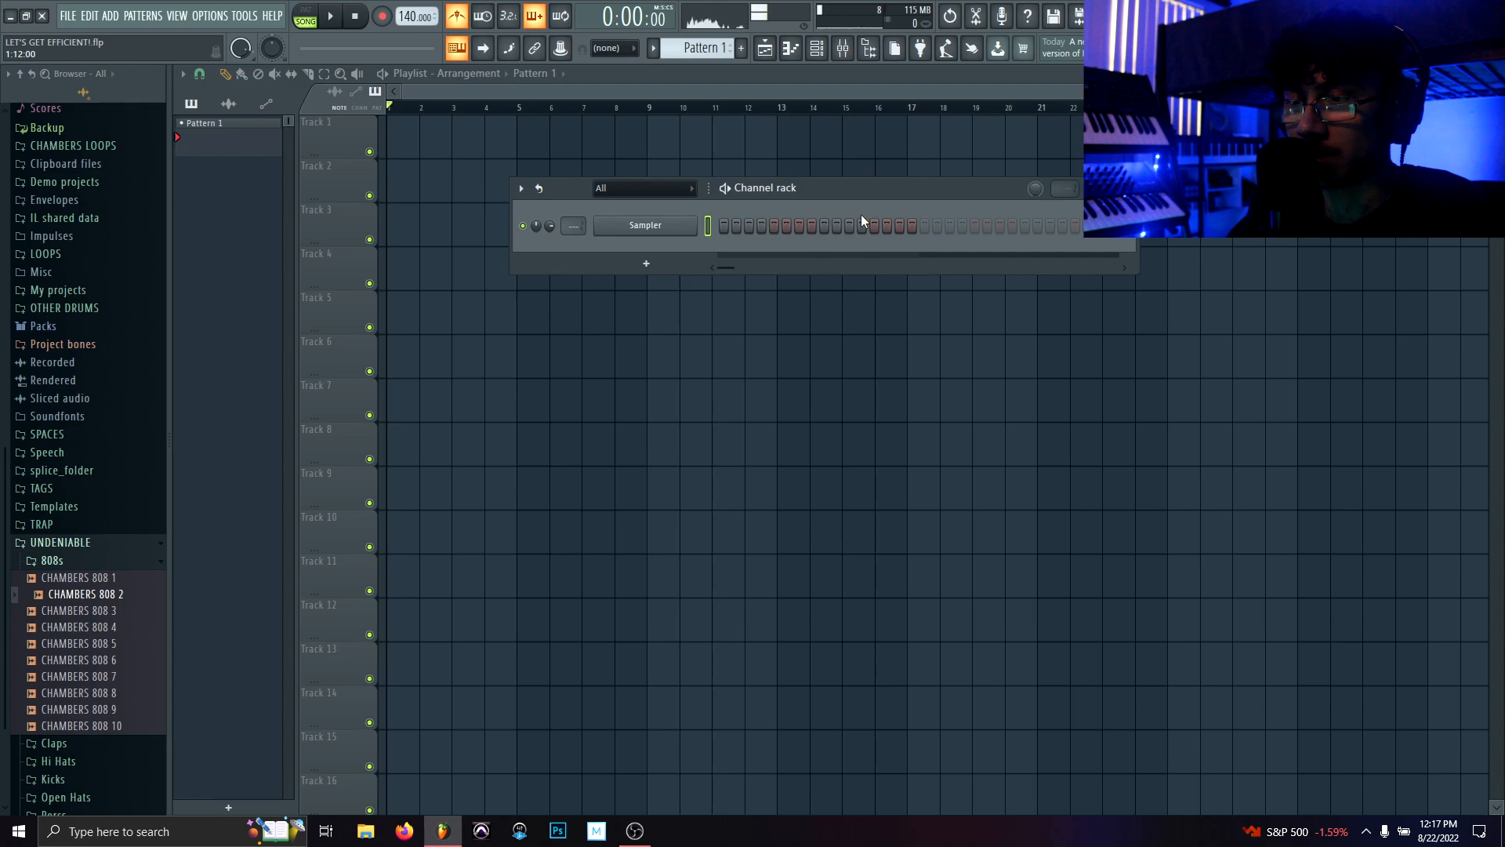
{"action": "right_click", "coordinate": [131, 588]}
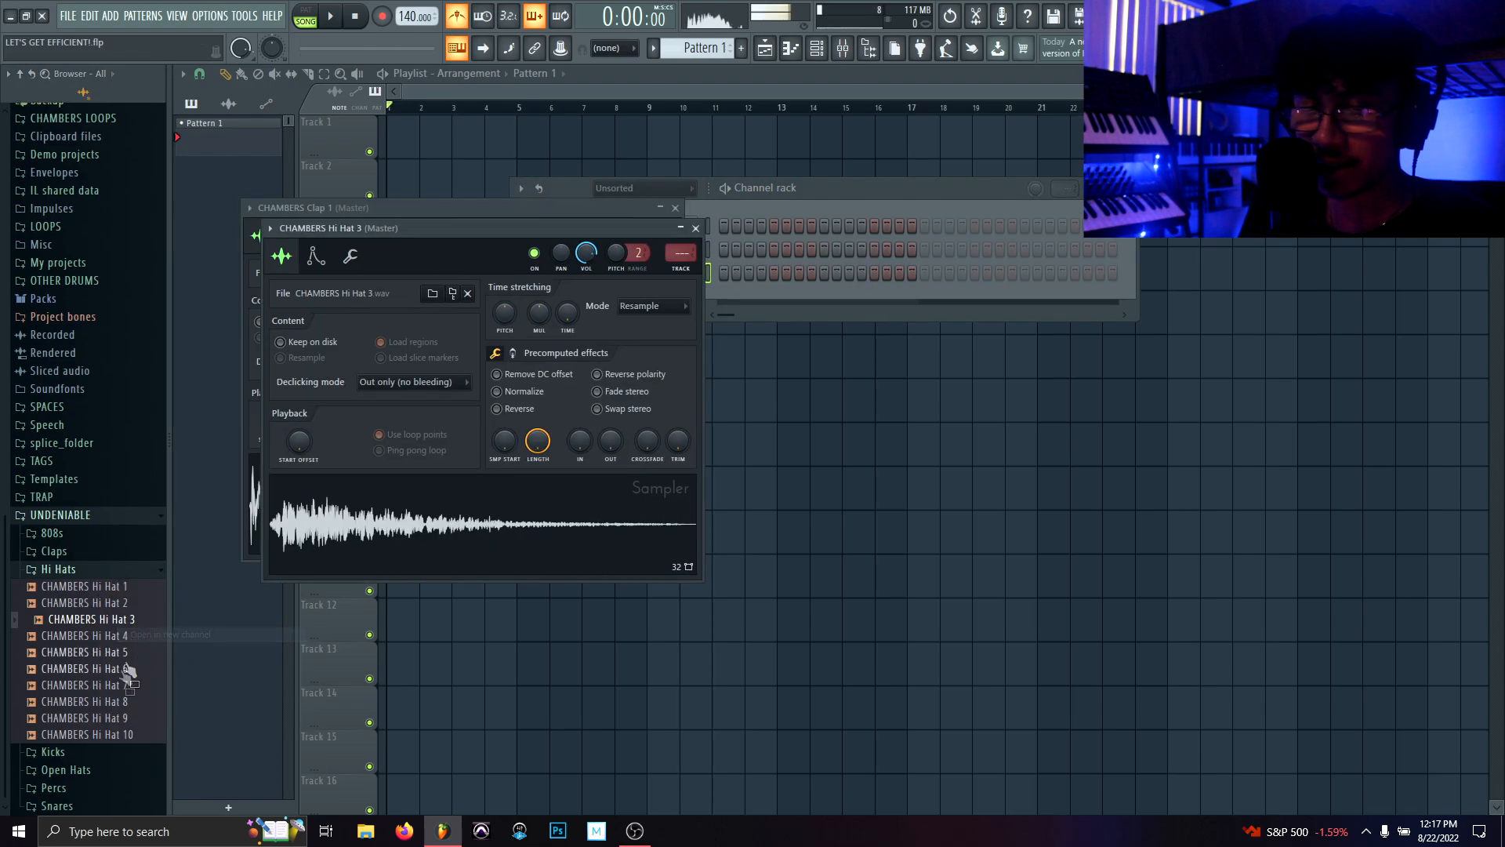
{"action": "left_click", "coordinate": [54, 805]}
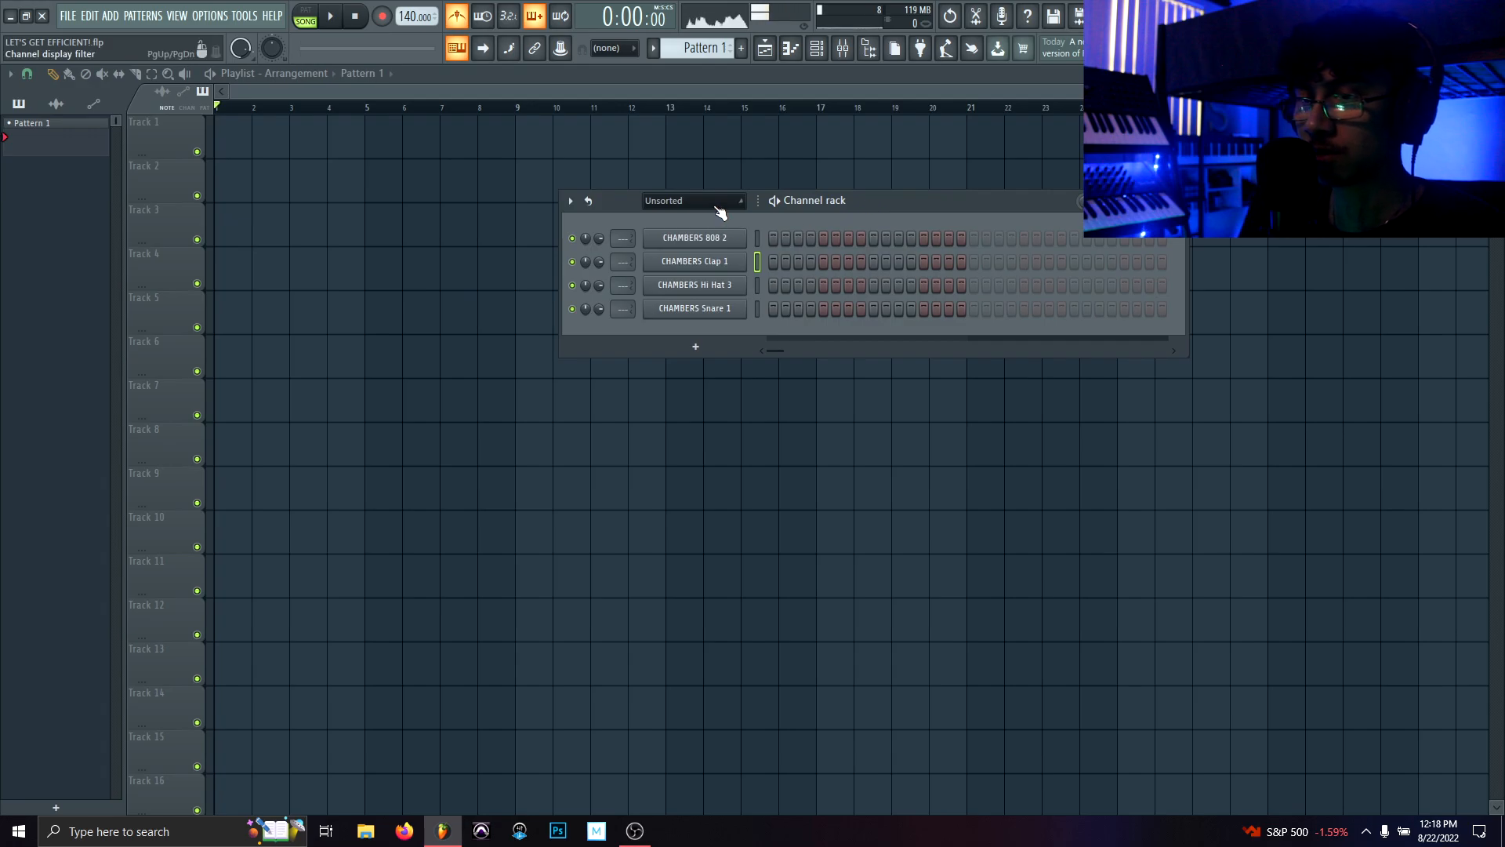
Set the channel rack's display filter to All and reposition the rack over the playlist
{"action": "left_click", "coordinate": [720, 212]}
{"action": "left_click", "coordinate": [717, 215]}
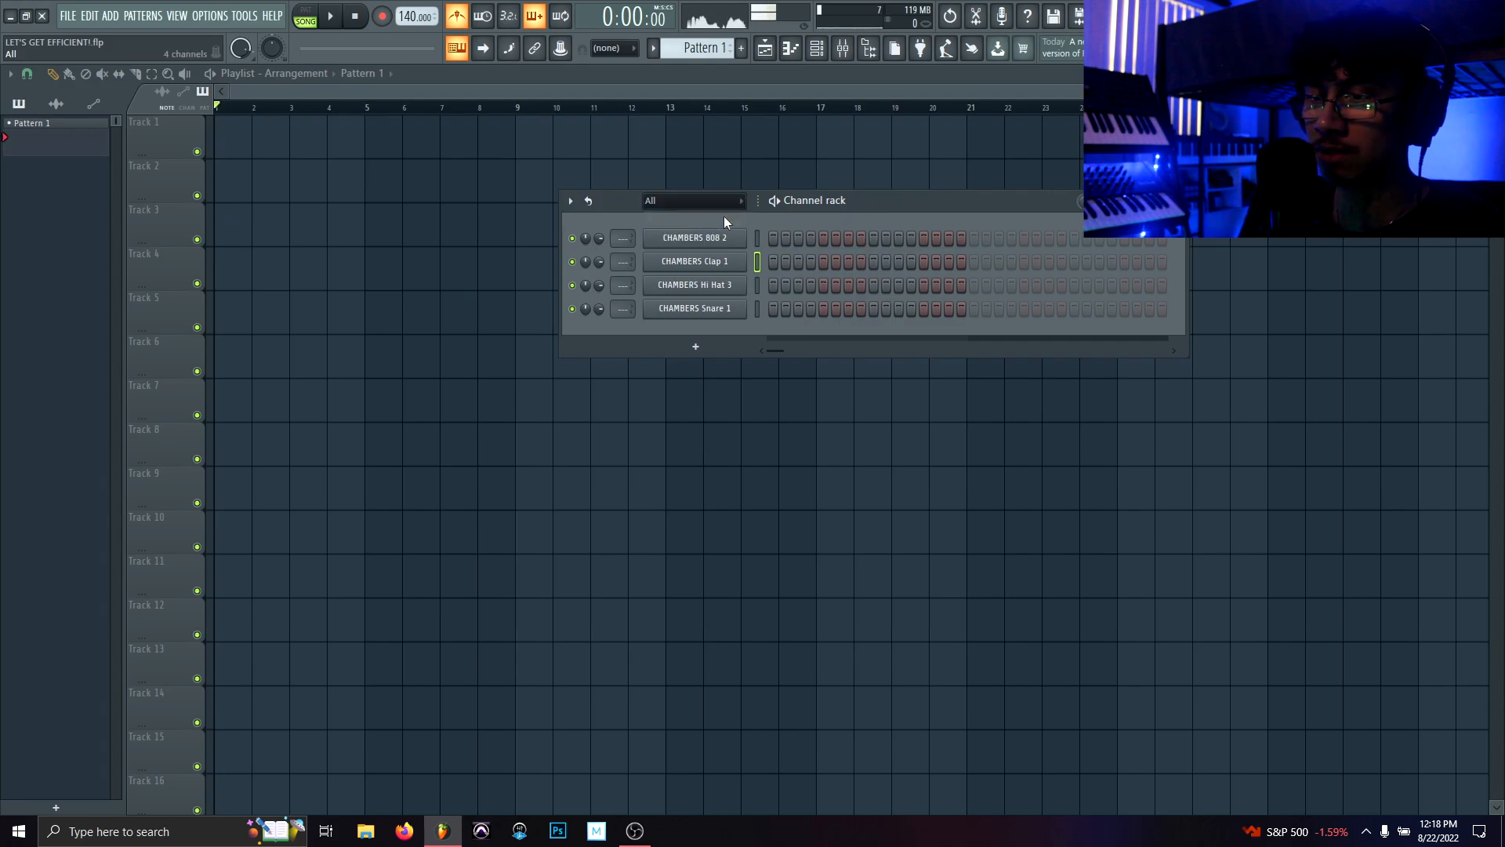
{"action": "left_click_drag", "start_coordinate": [906, 206], "coordinate": [859, 207]}
Select the CHAMBERS 808 2 channel and add an FL Keys channel to the rack
{"action": "left_click", "coordinate": [708, 237]}
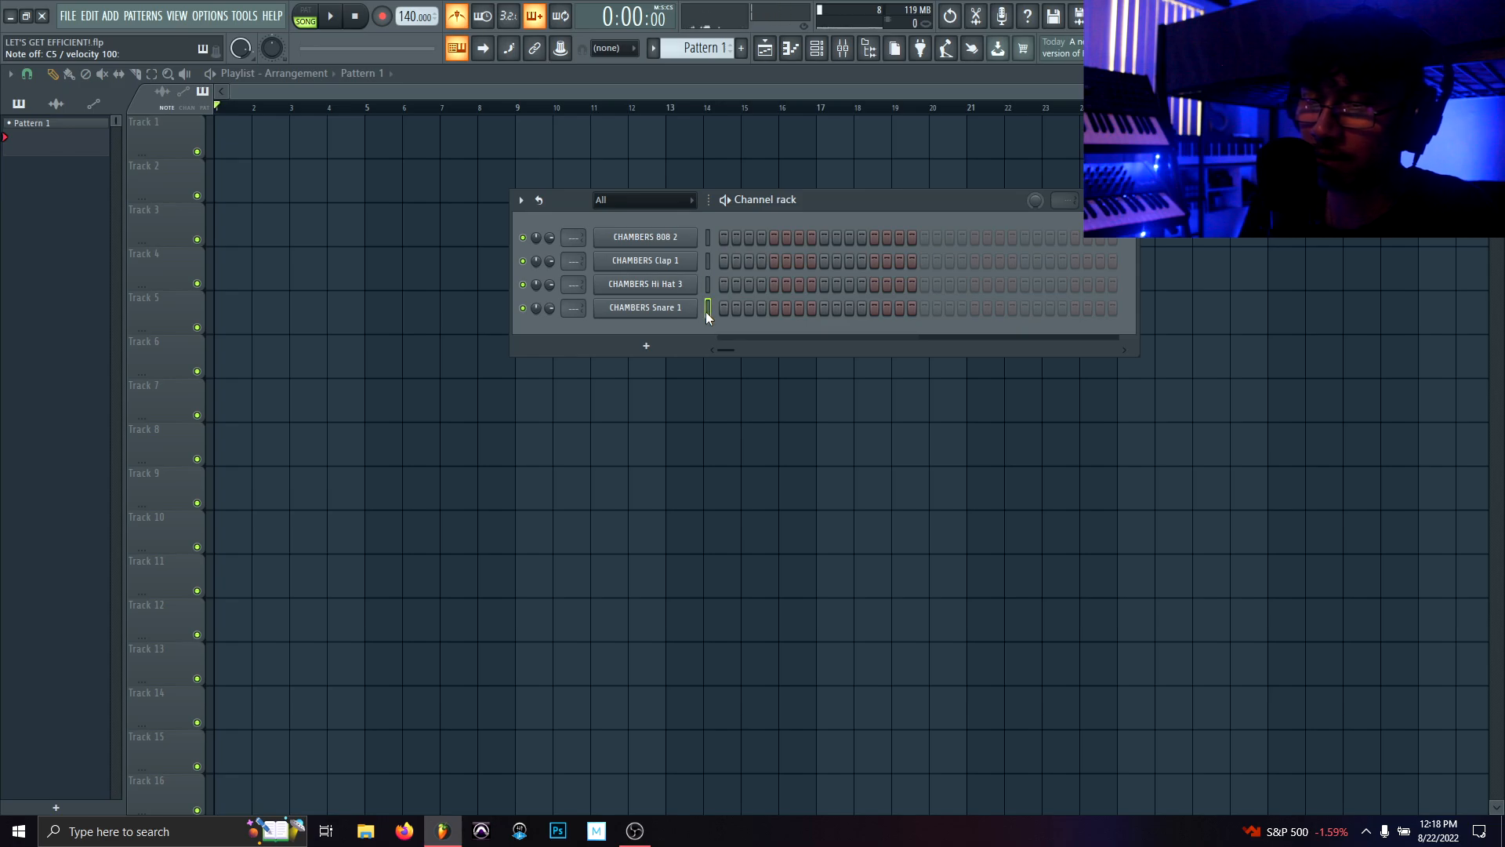
{"action": "left_click", "coordinate": [706, 241]}
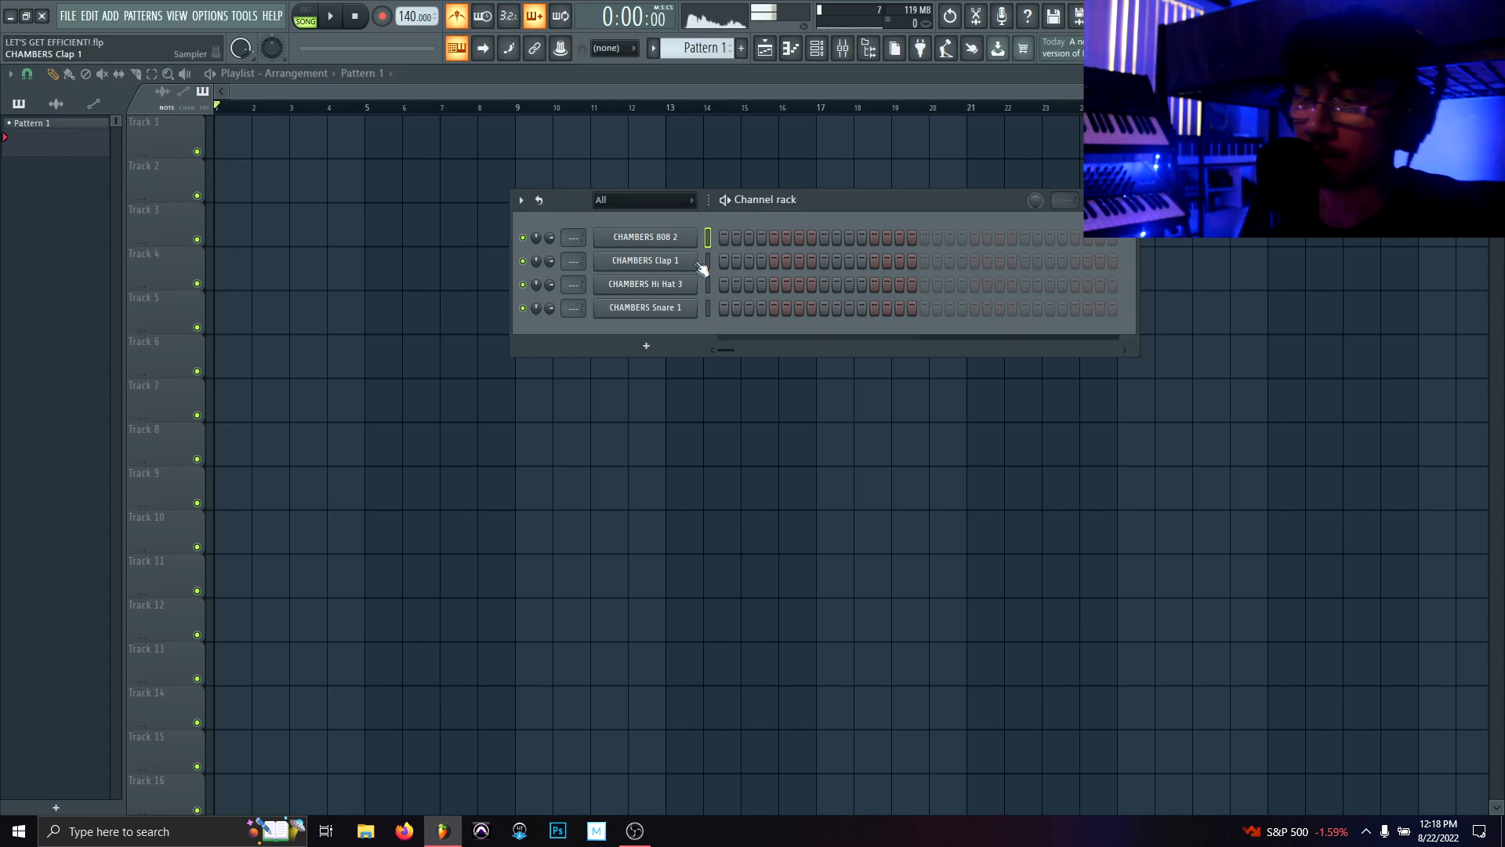
{"action": "left_click", "coordinate": [647, 346]}
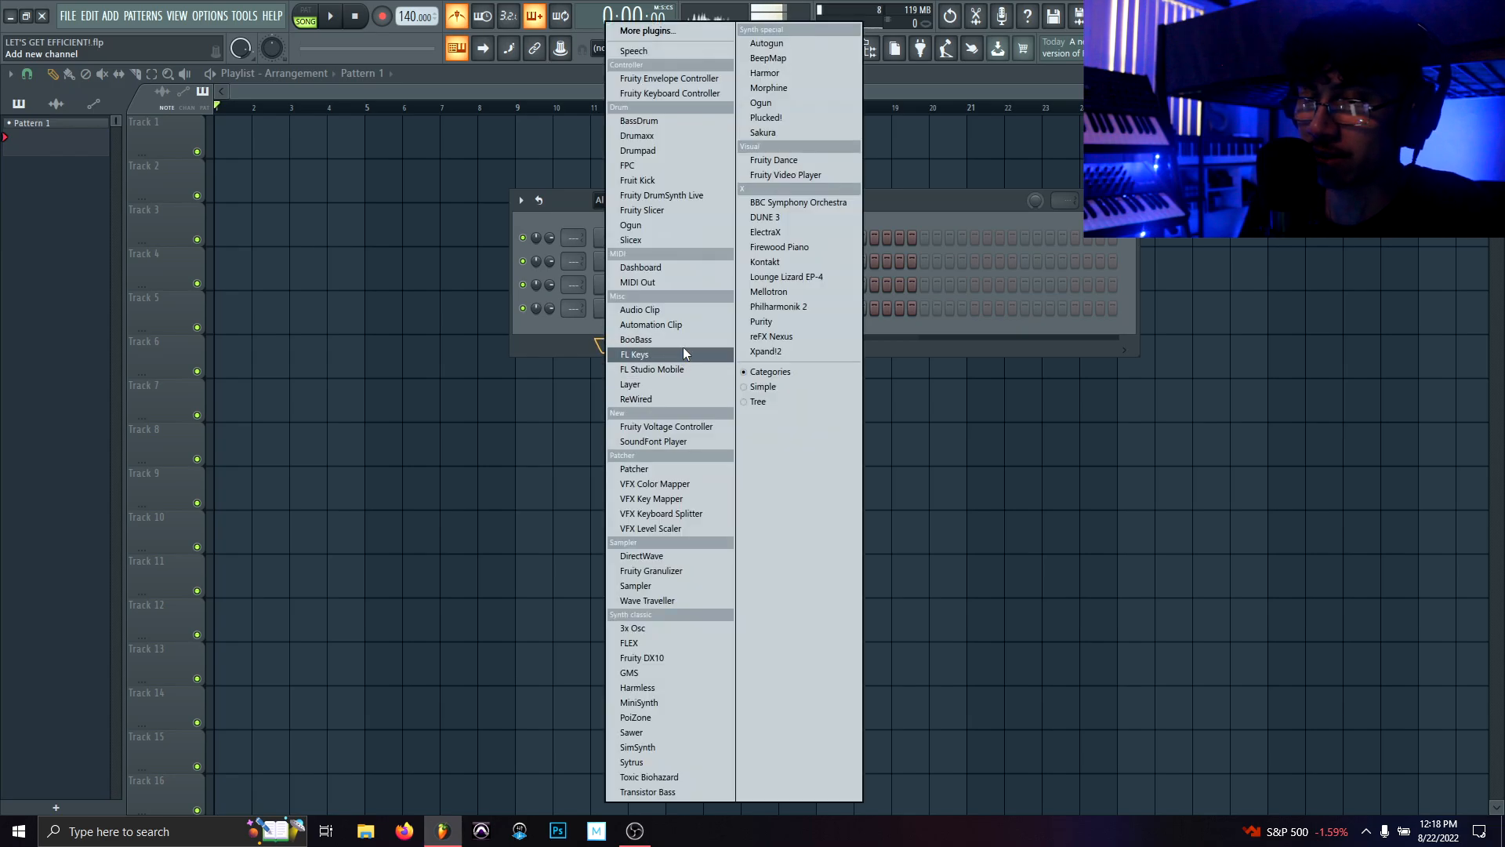
{"action": "left_click", "coordinate": [684, 355]}
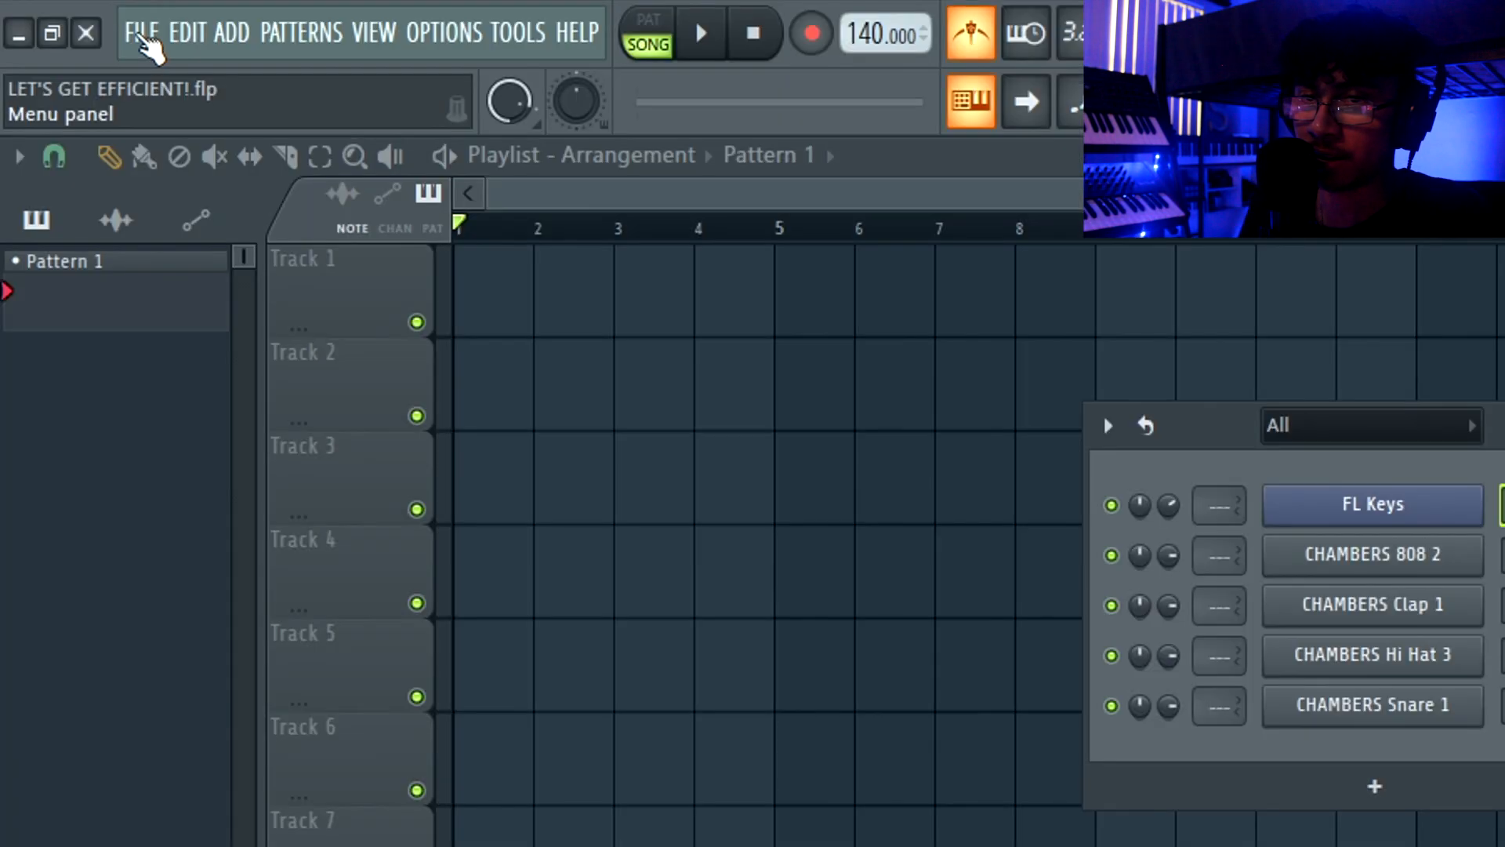
Save the project as BEATS in the Templates folder inside the Image-Line Projects folder
{"action": "left_click", "coordinate": [68, 16]}
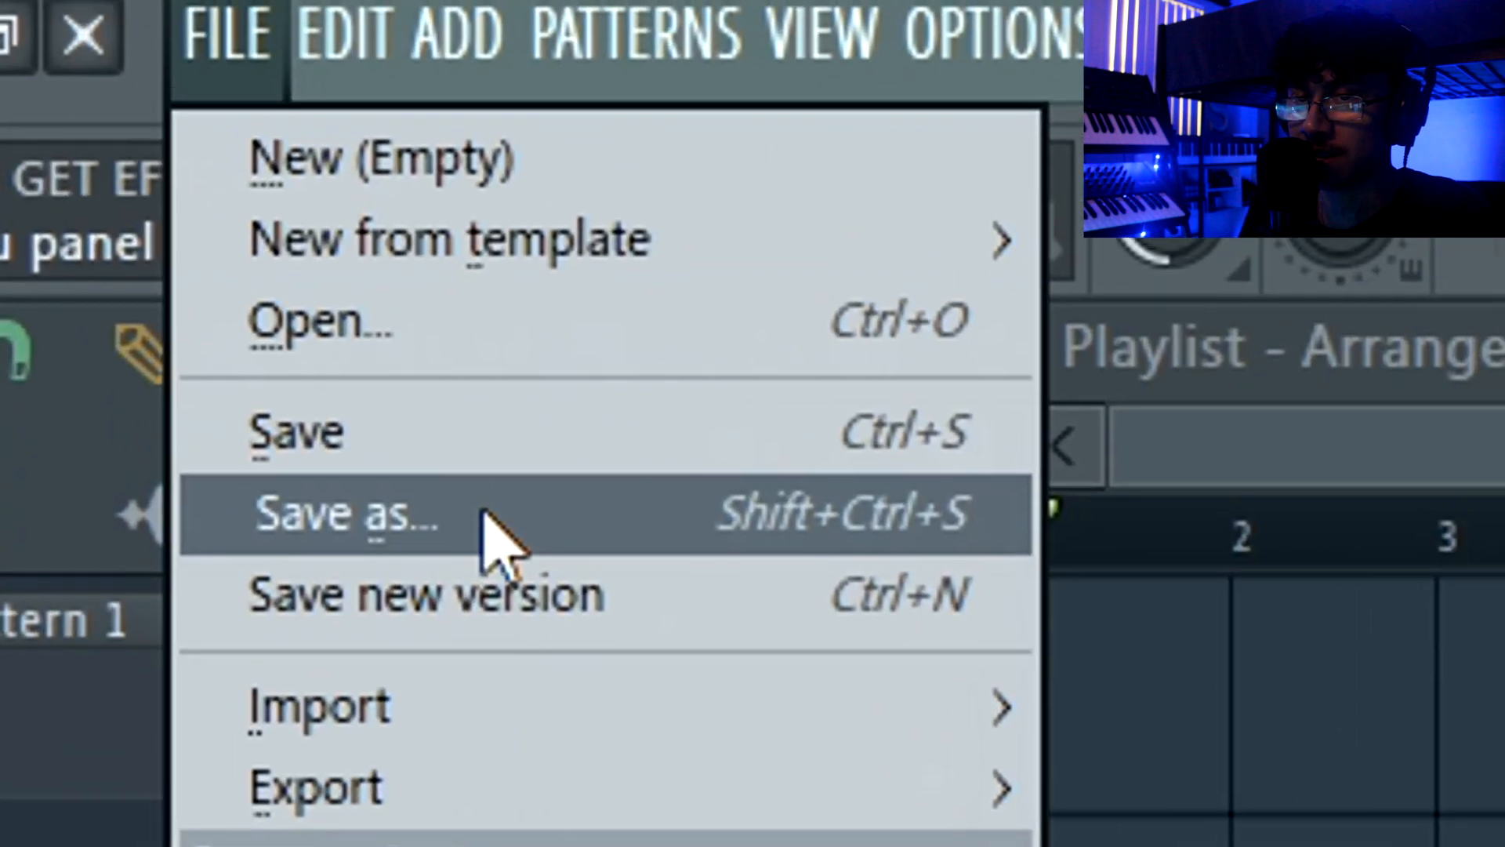
{"action": "left_click", "coordinate": [484, 521]}
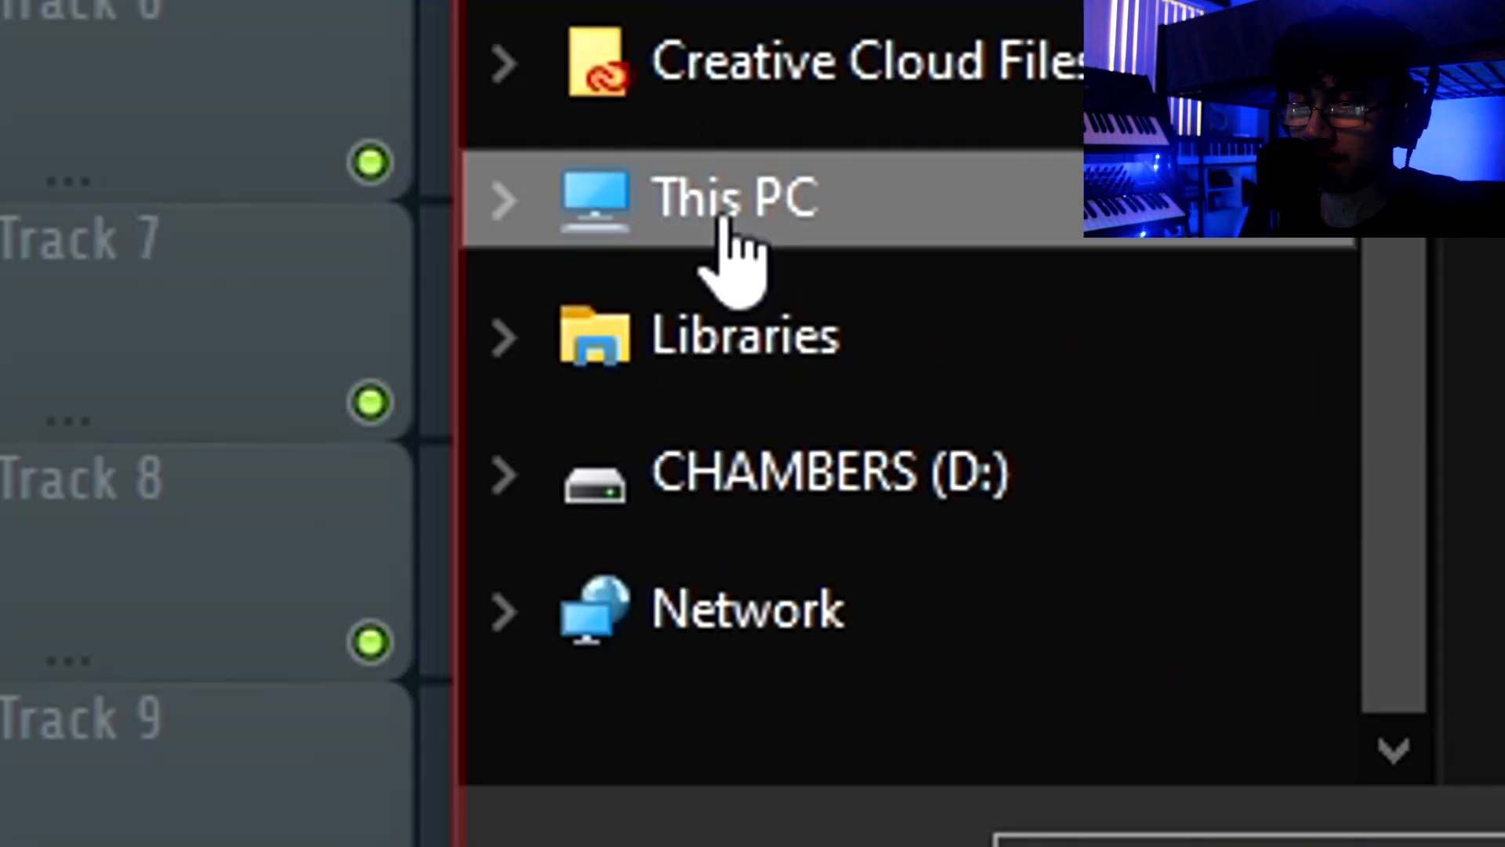
{"action": "left_click", "coordinate": [722, 251]}
{"action": "double_click", "coordinate": [531, 447]}
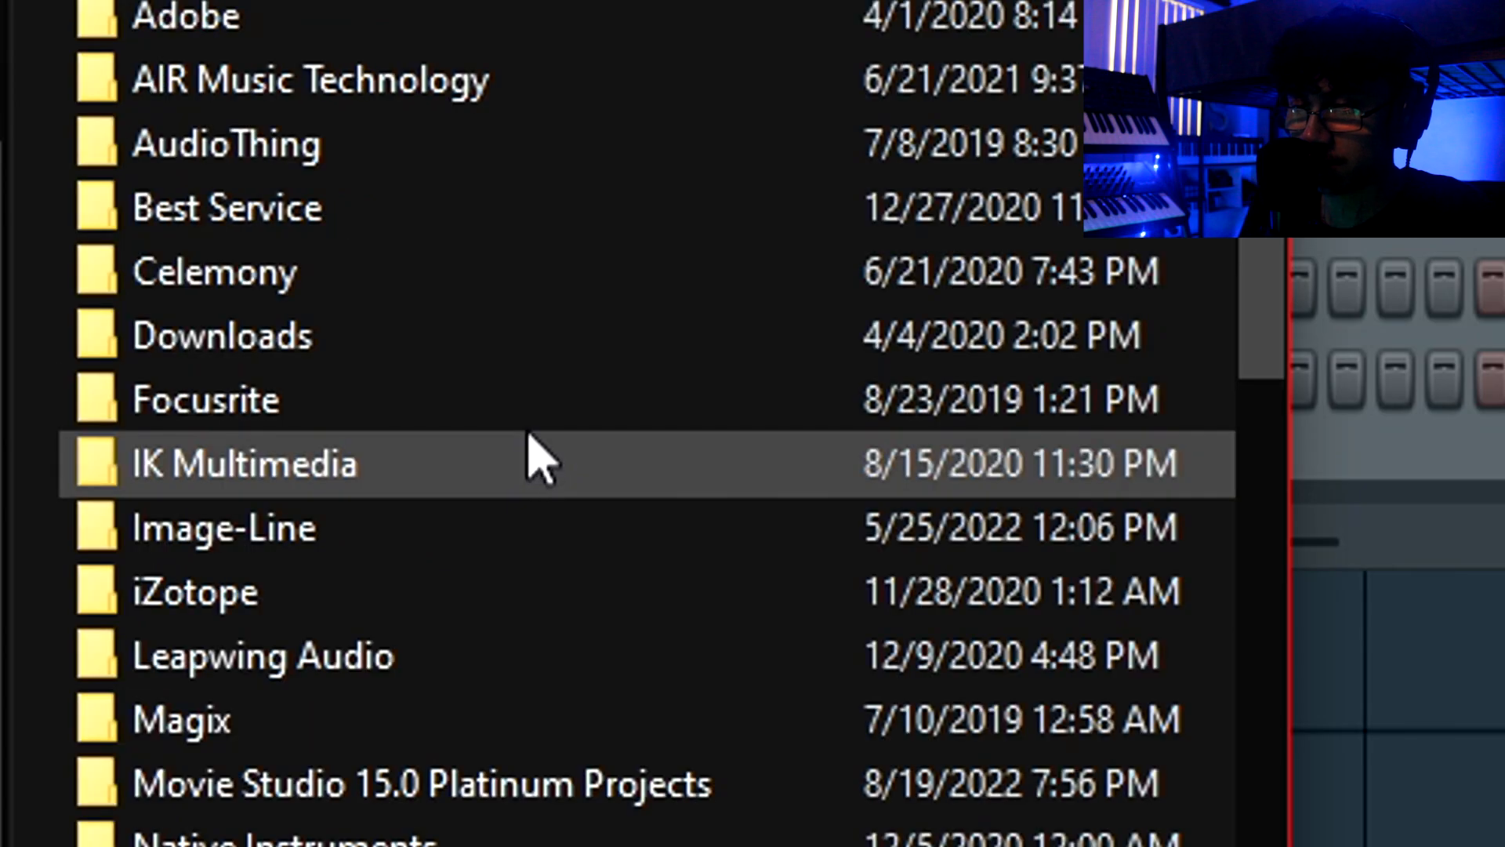
{"action": "double_click", "coordinate": [356, 539]}
{"action": "double_click", "coordinate": [262, 302]}
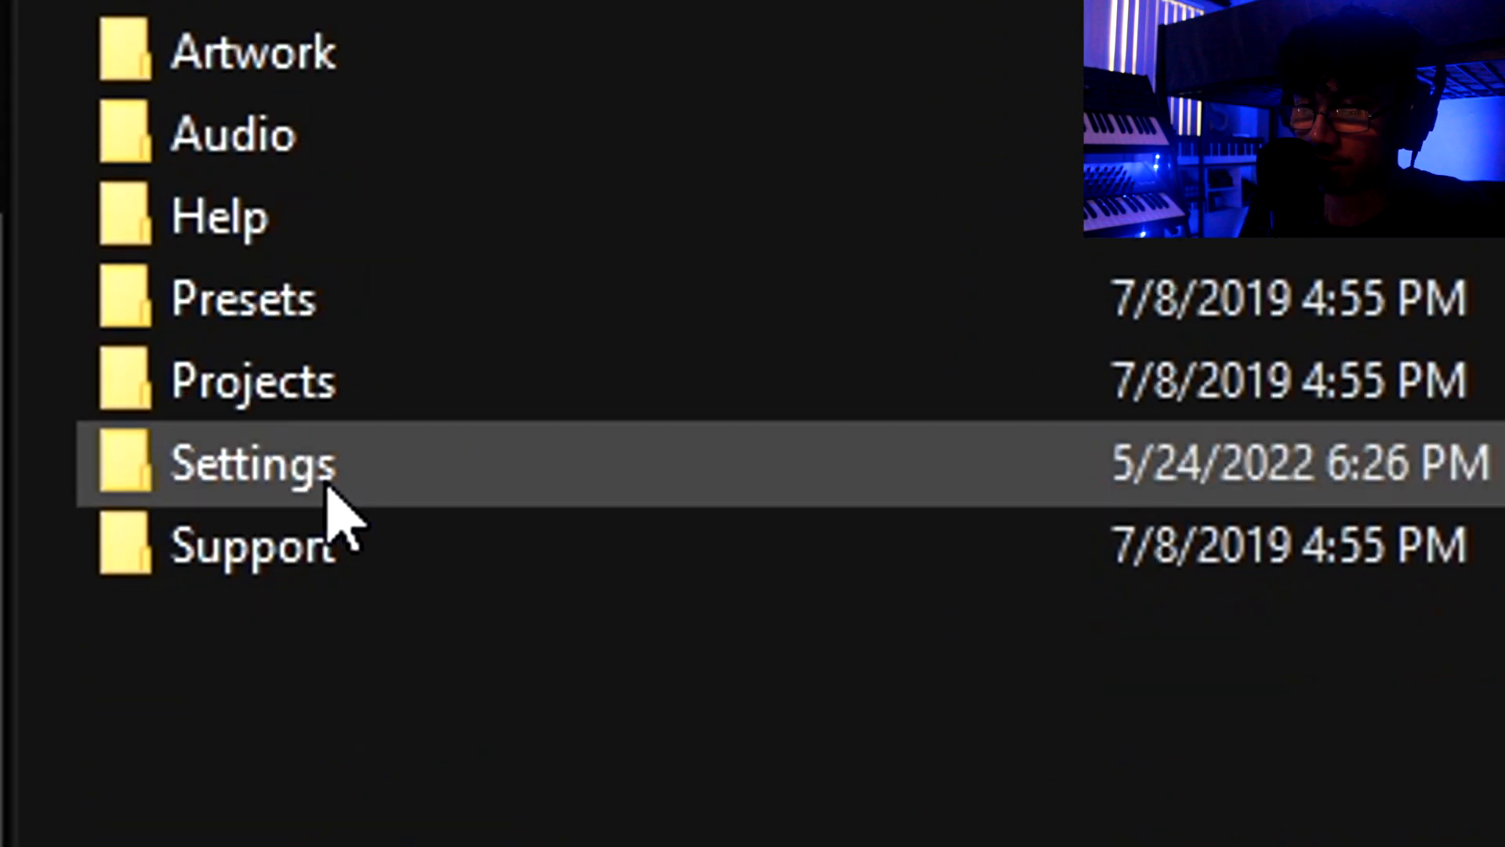
{"action": "double_click", "coordinate": [367, 396]}
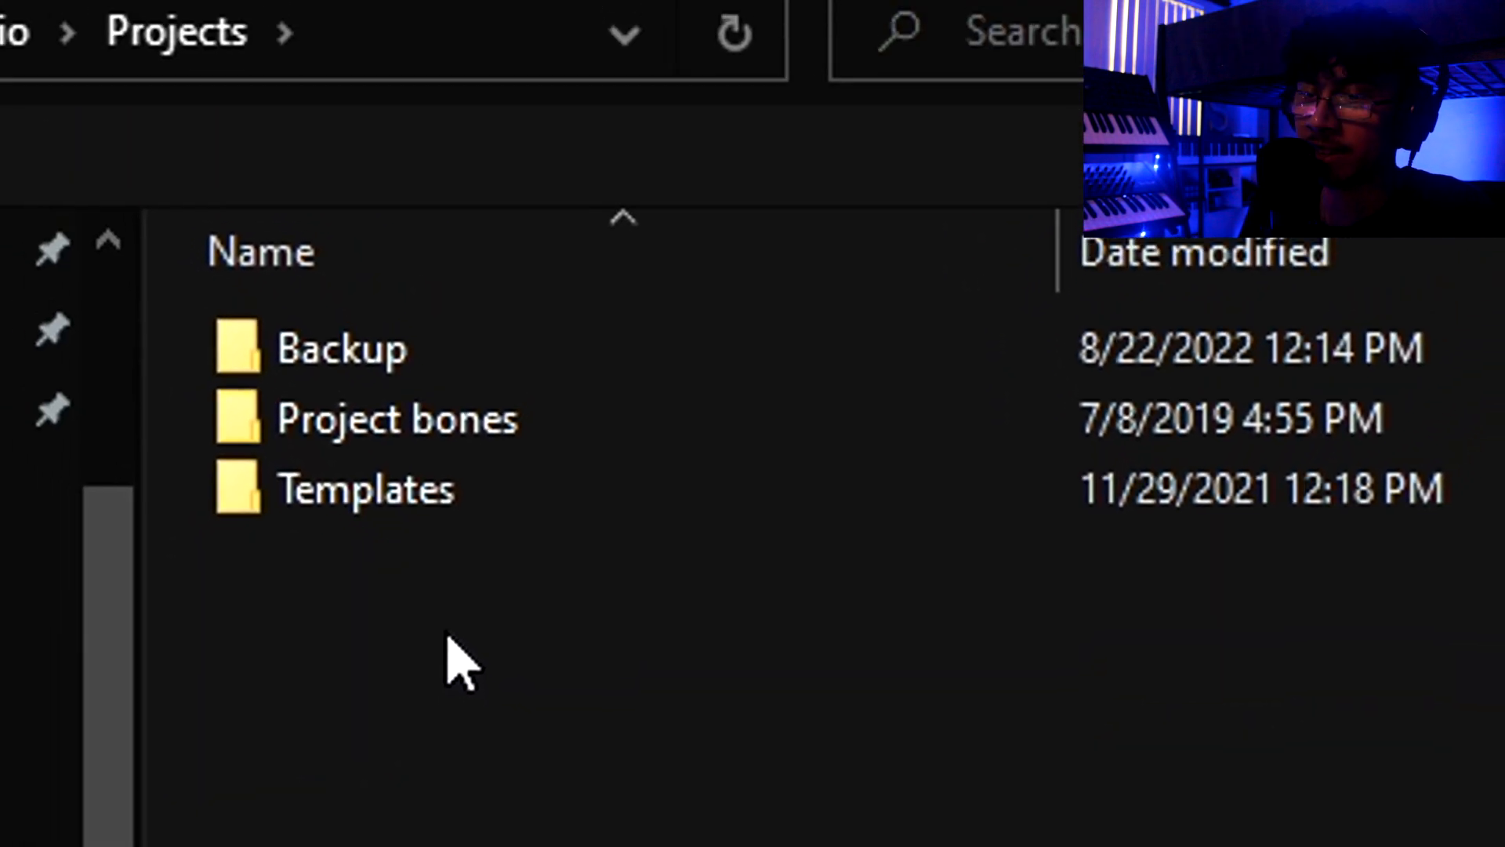
{"action": "double_click", "coordinate": [445, 506]}
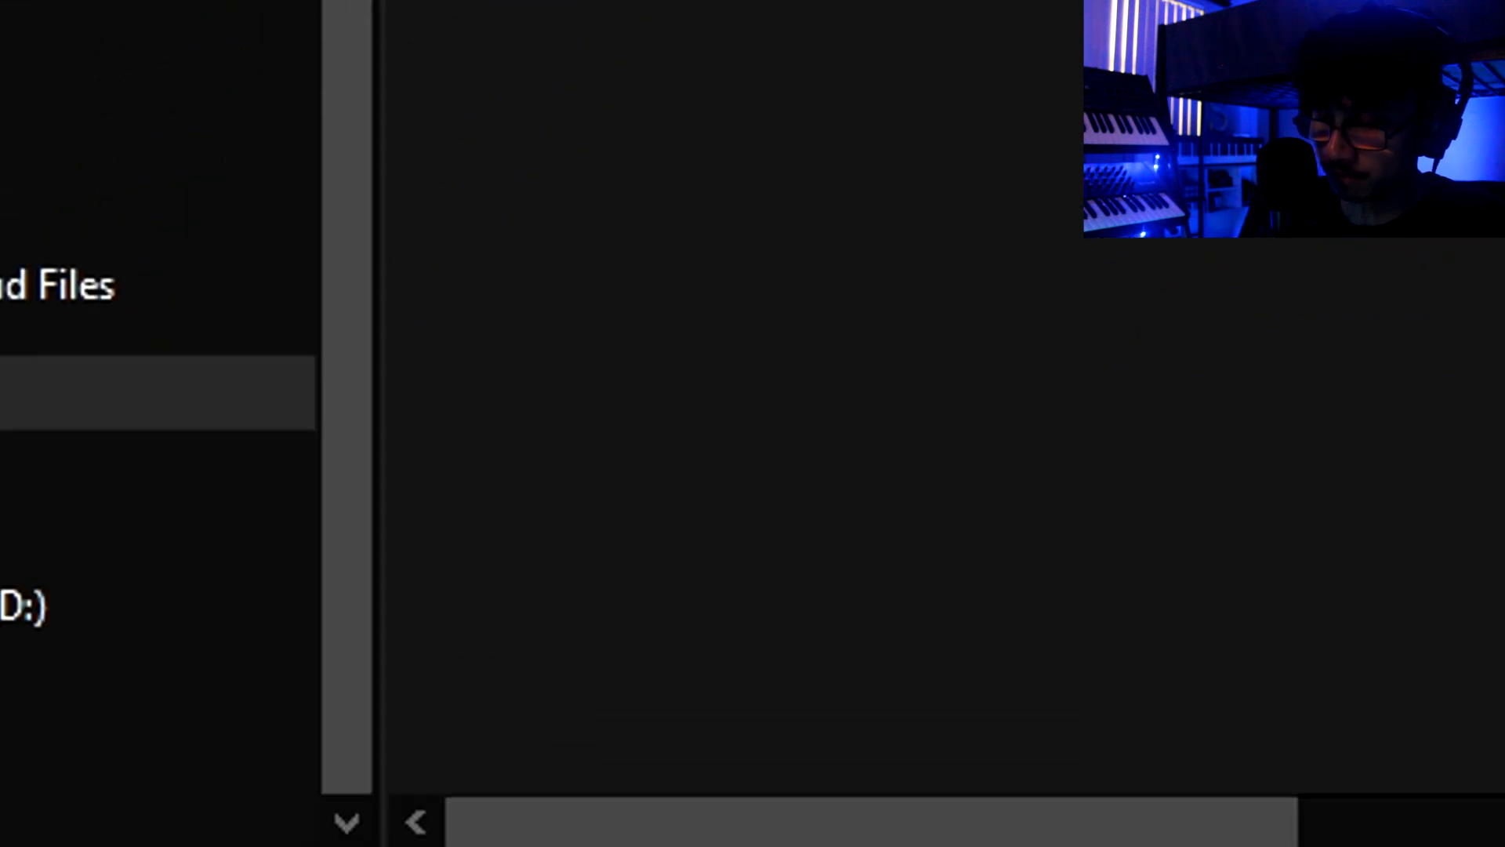
{"action": "type", "text": "BEATS"}
{"action": "key", "text": "Return"}
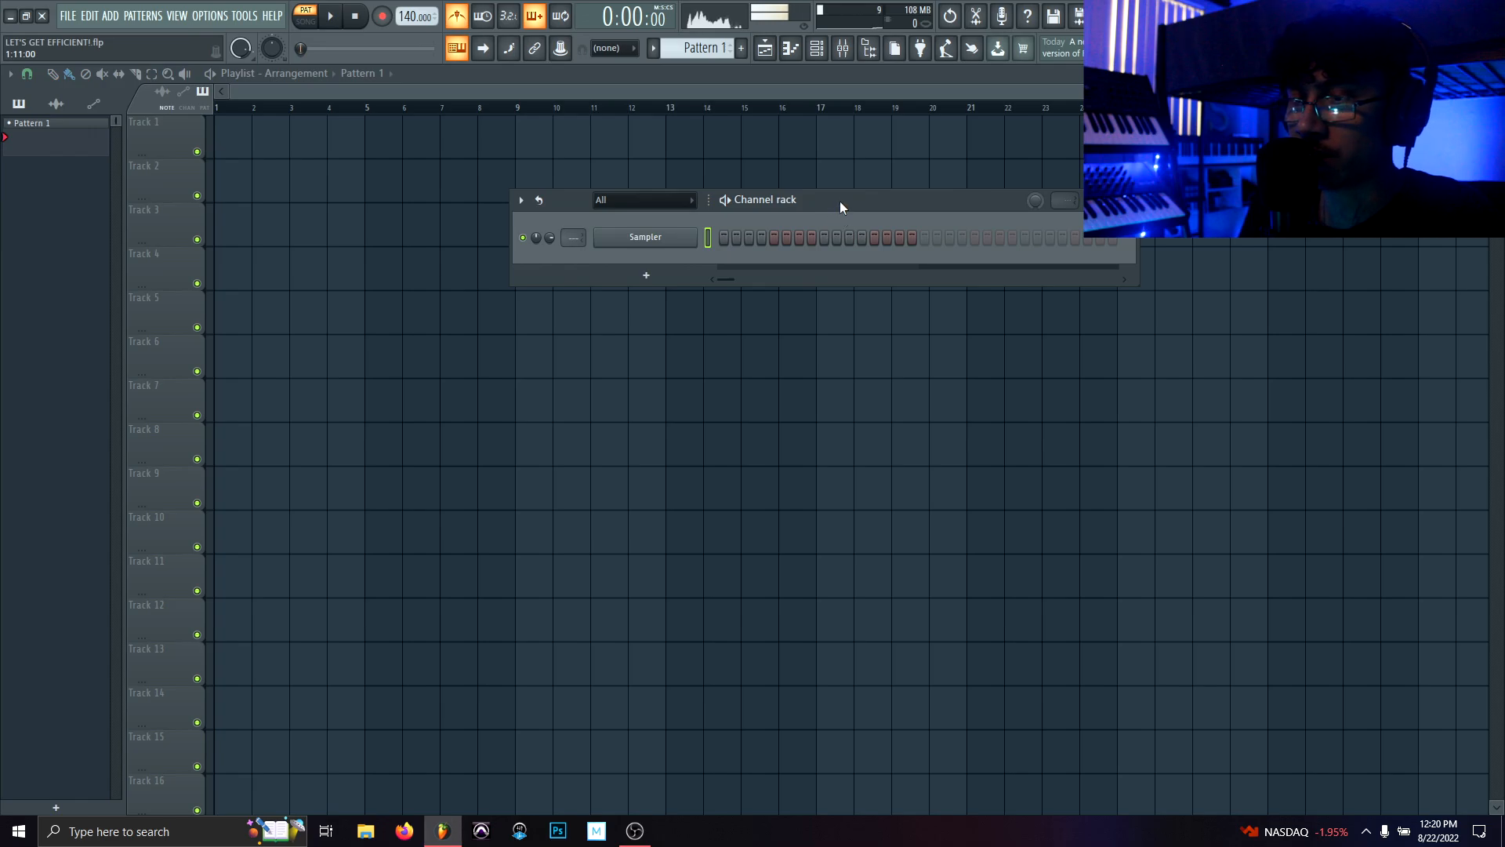
Create a new project from the BEATS template, reposition its channel rack and select the CHAMBERS 808 2 channel
{"action": "left_click_drag", "start_coordinate": [841, 202], "coordinate": [829, 215]}
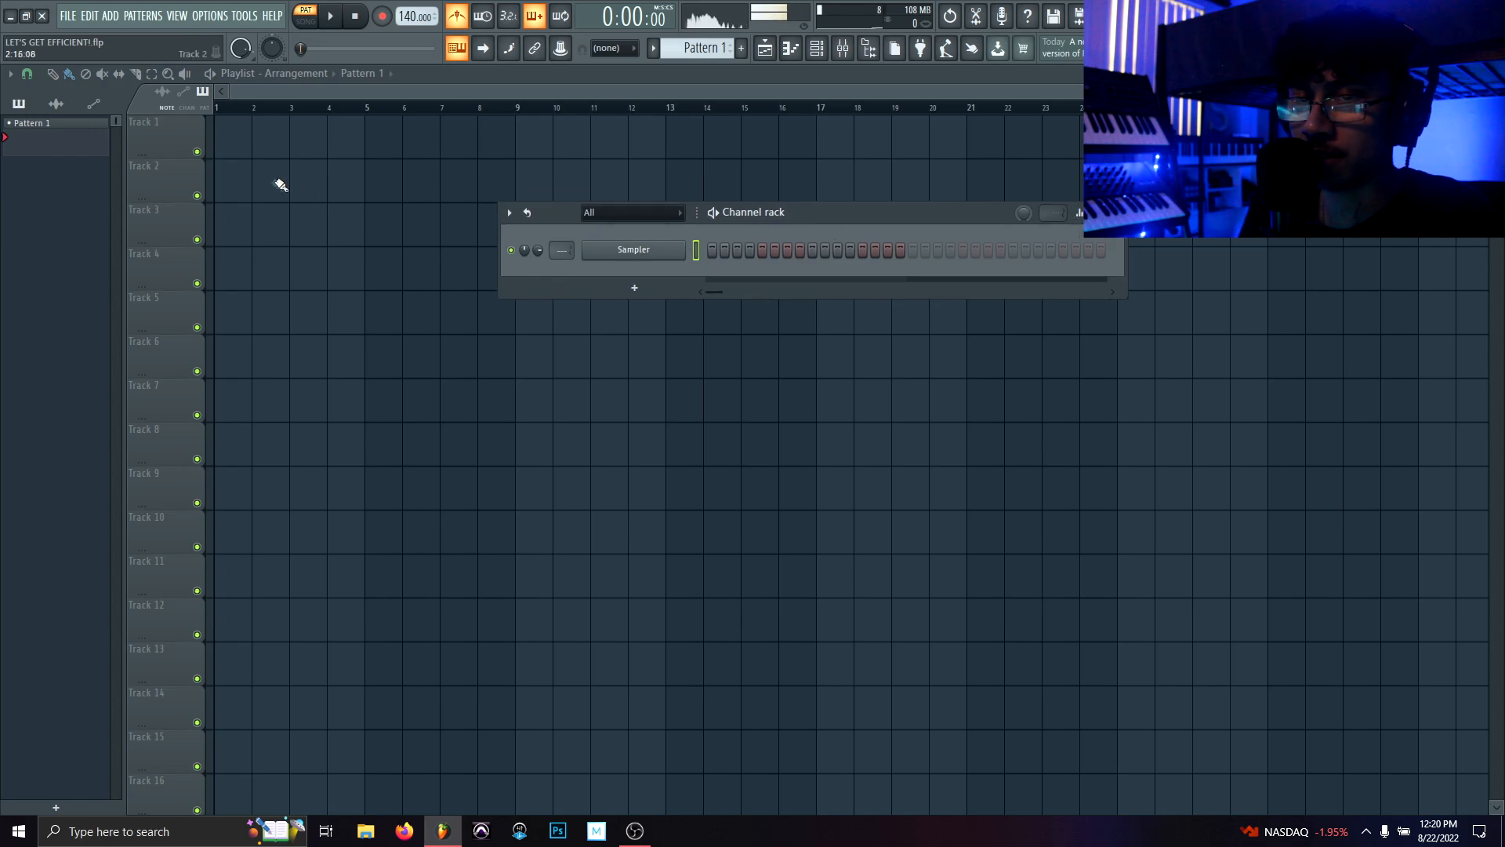
{"action": "left_click", "coordinate": [67, 16]}
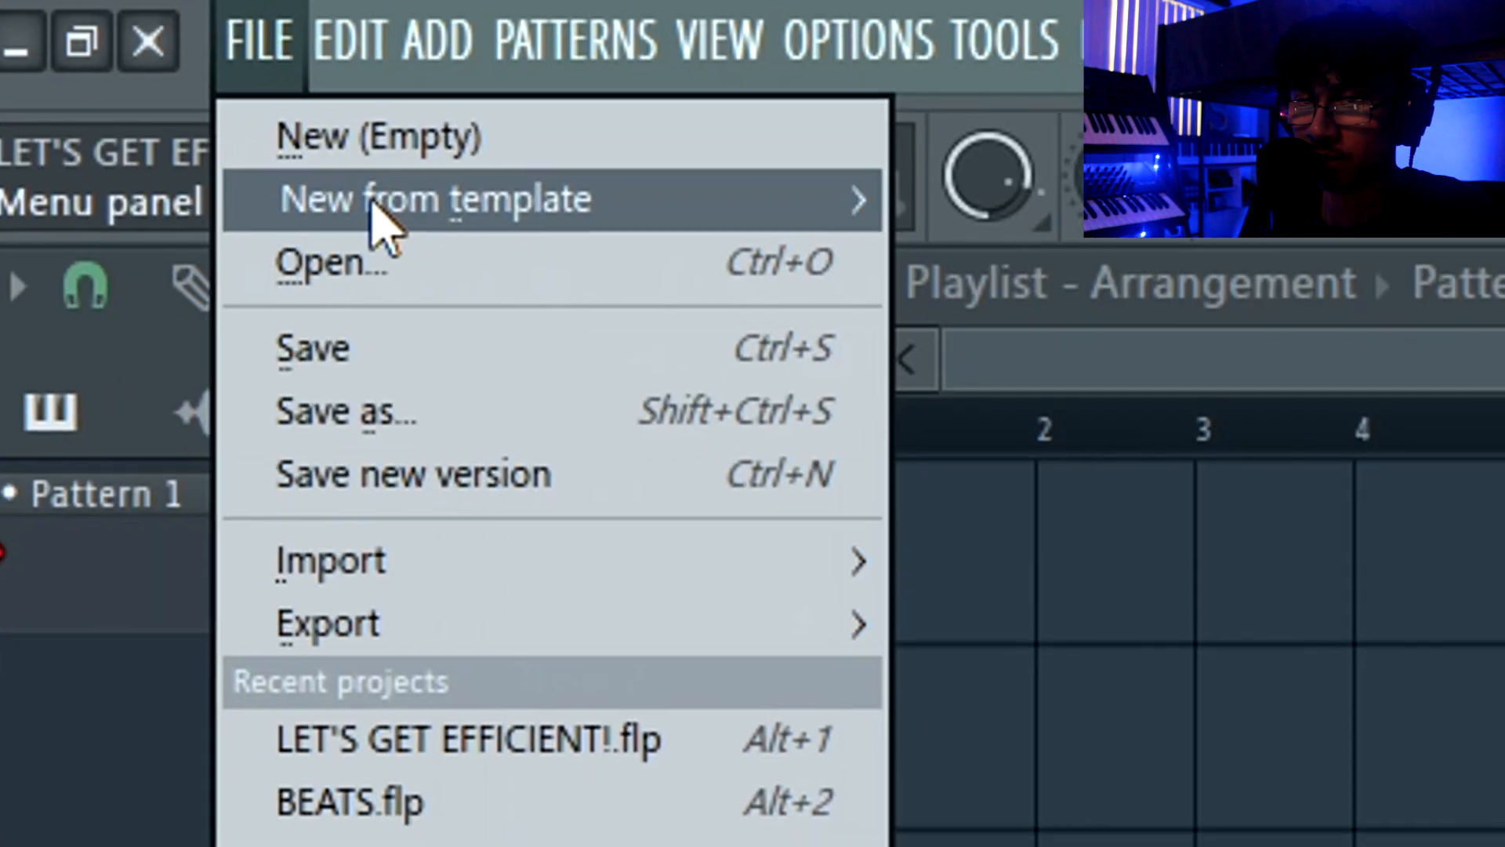
{"action": "mouse_move", "coordinate": [98, 53]}
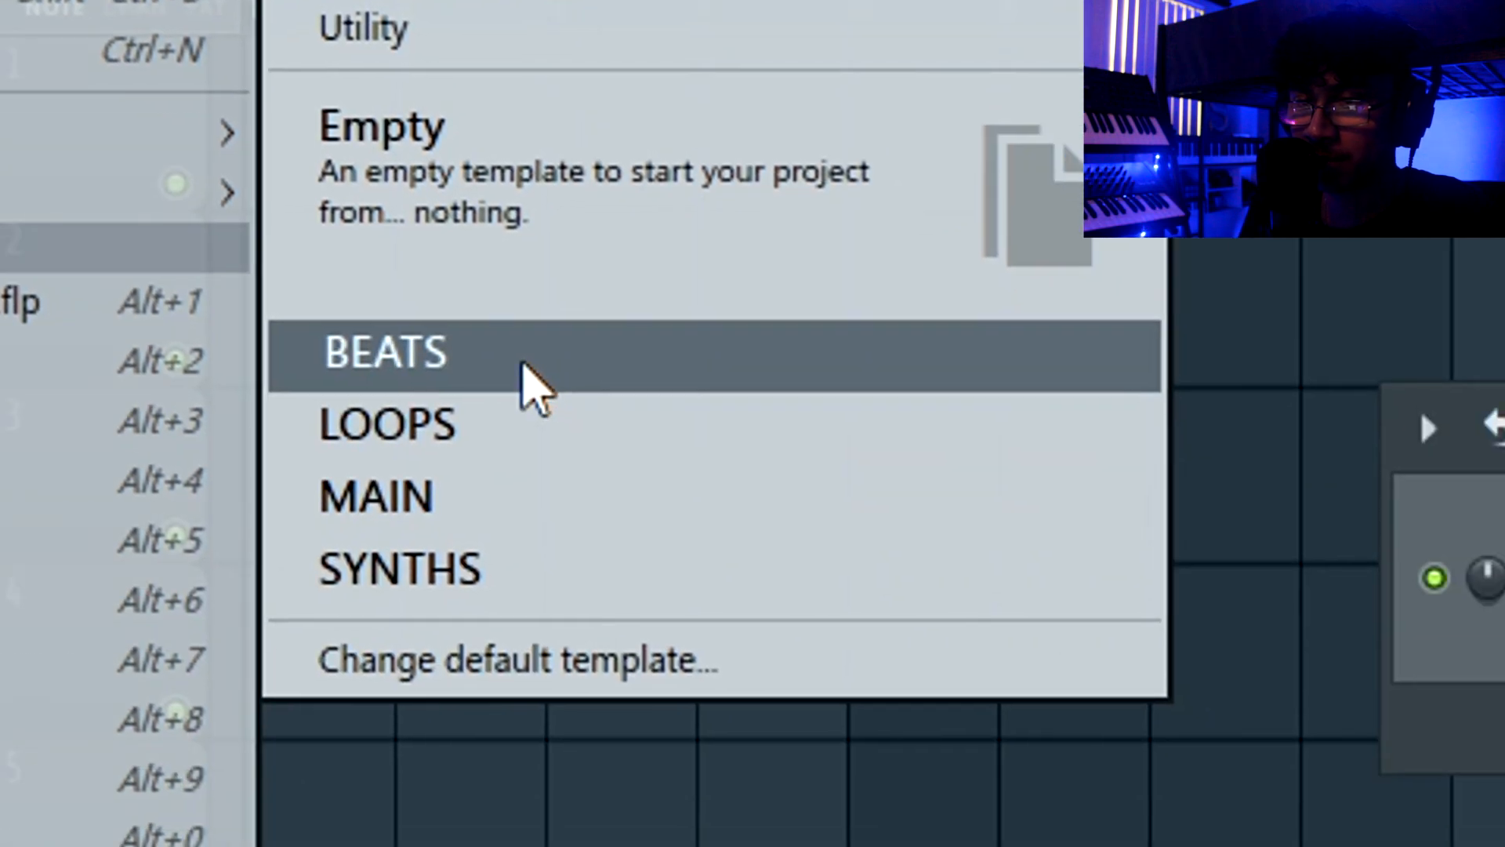
{"action": "left_click", "coordinate": [524, 364]}
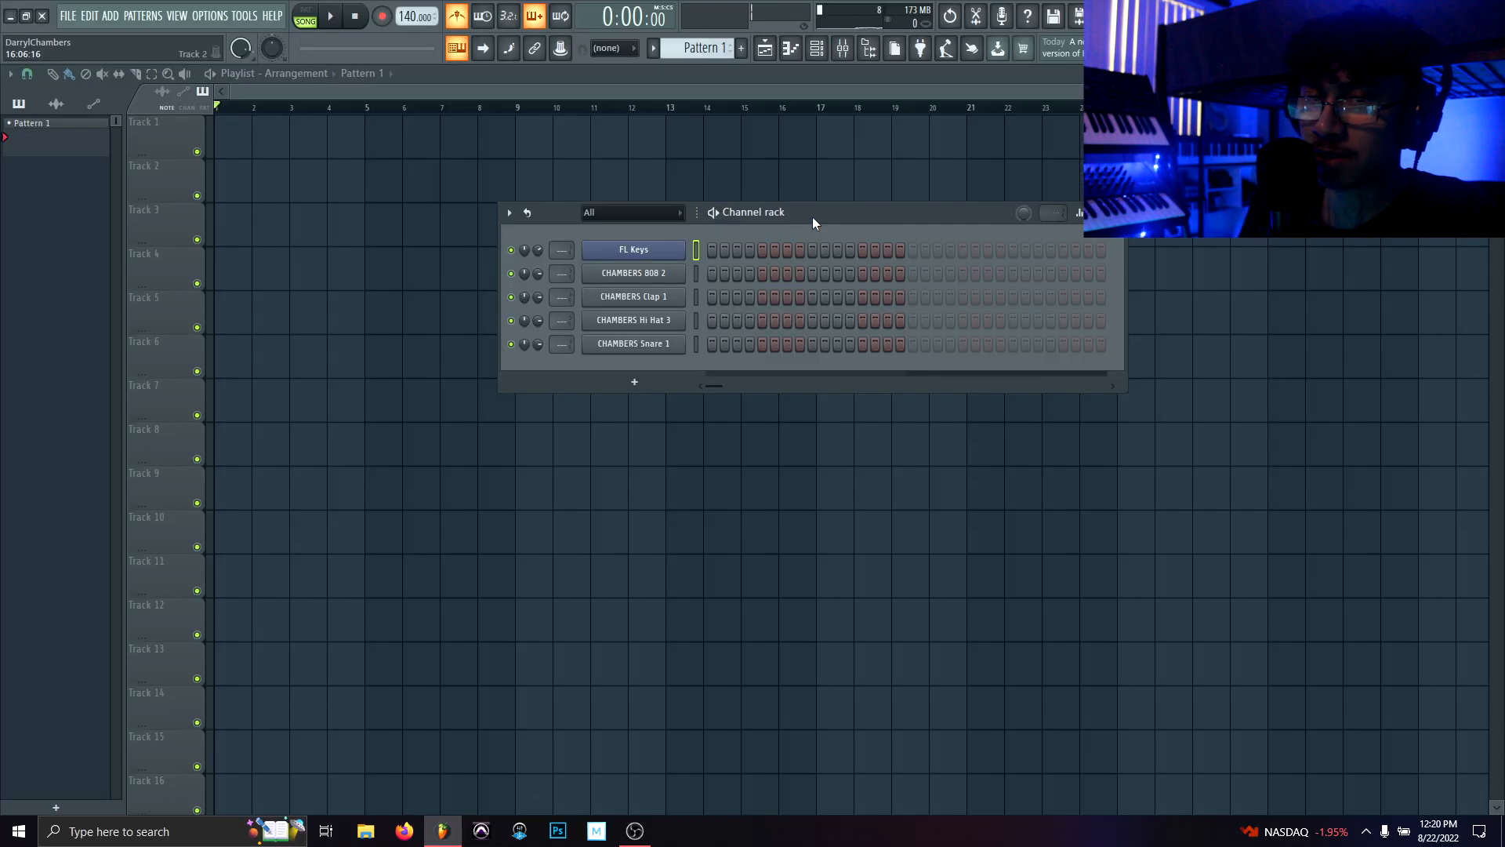
{"action": "left_click_drag", "start_coordinate": [811, 218], "coordinate": [798, 166]}
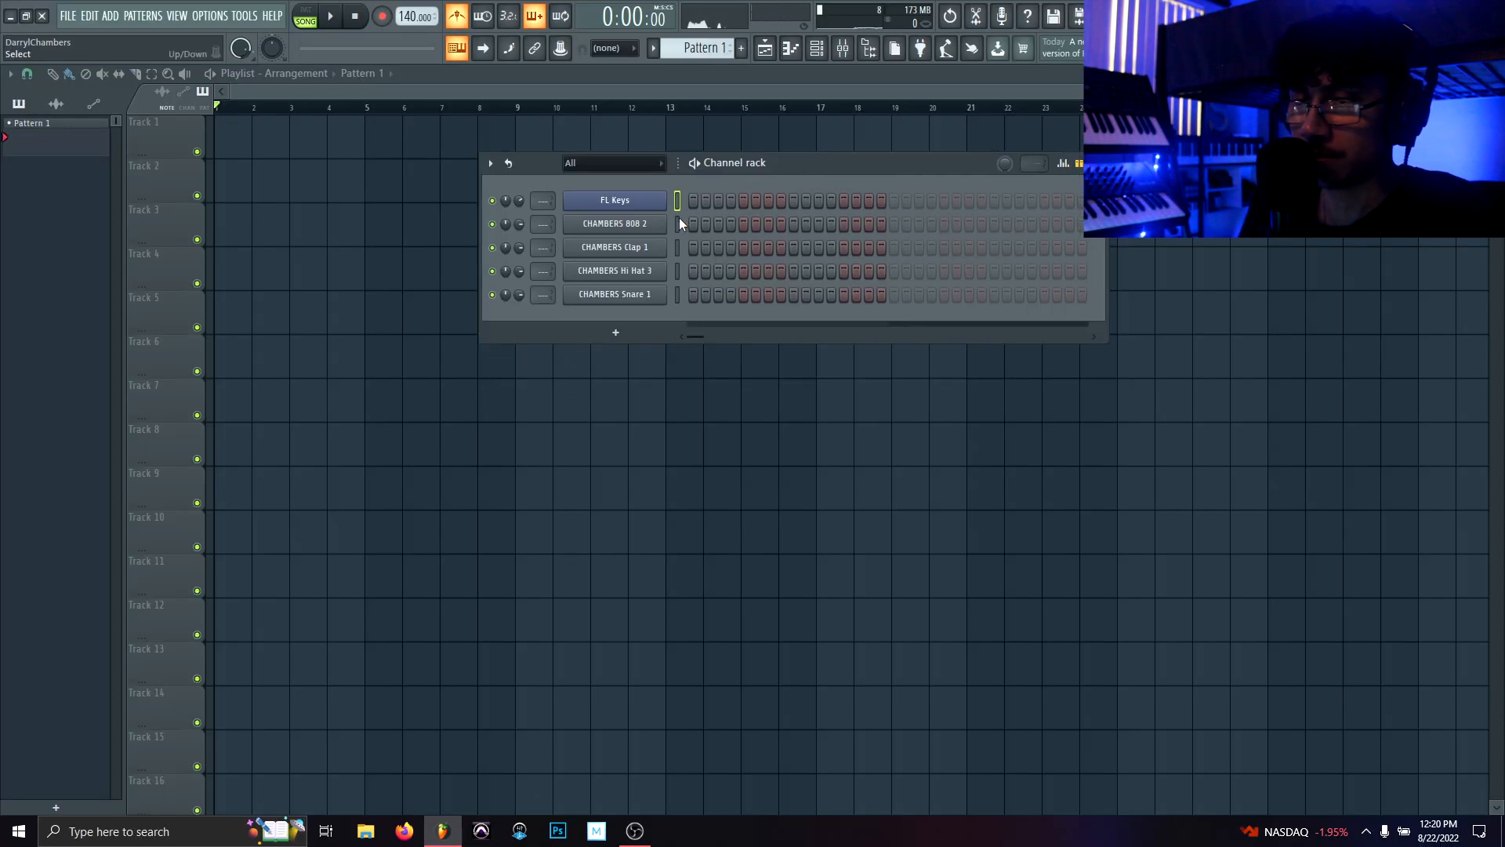
{"action": "left_click", "coordinate": [677, 224]}
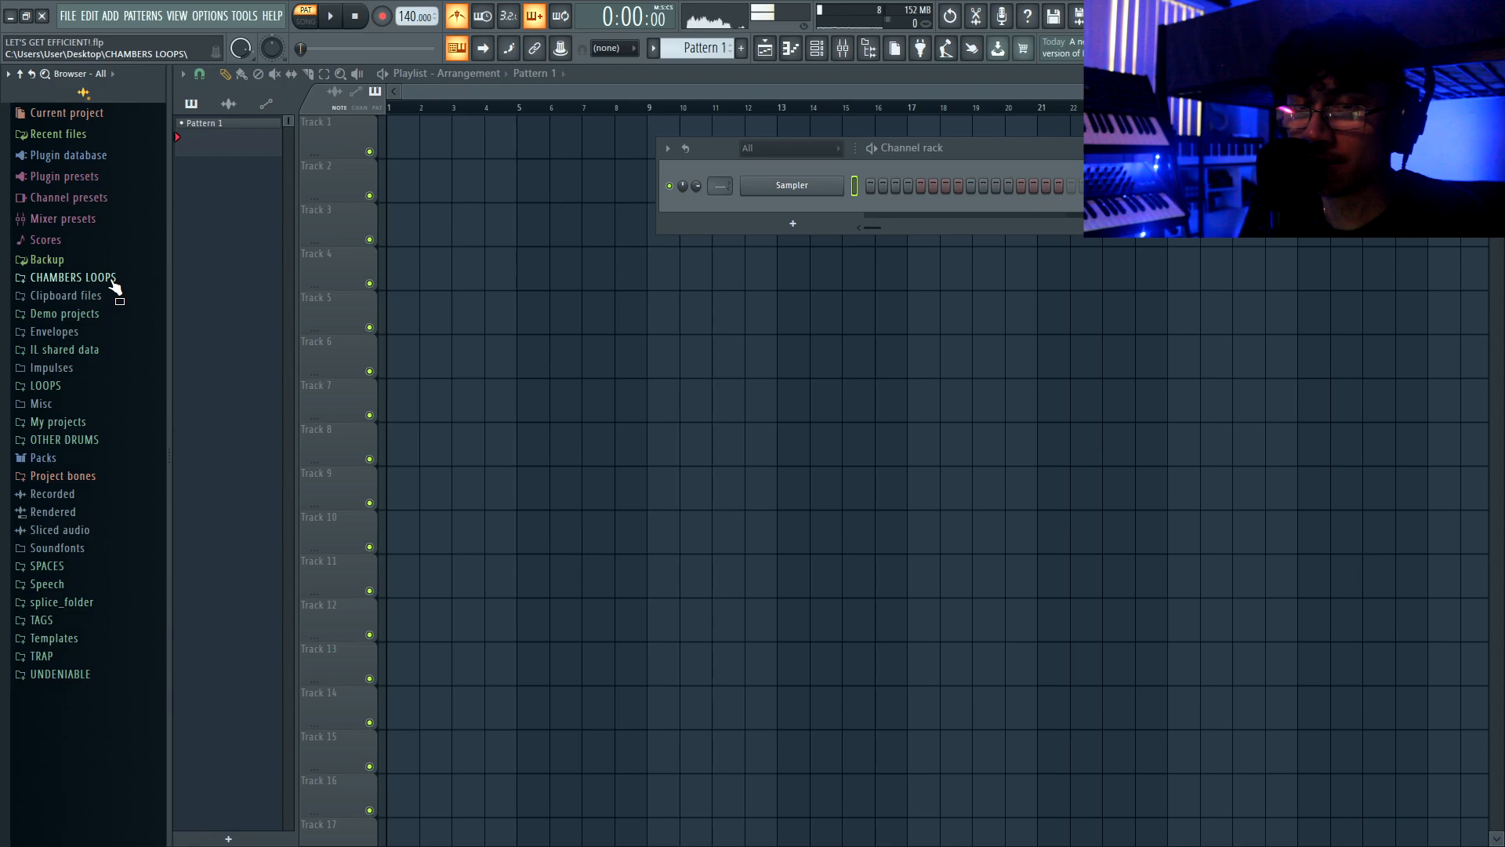
Place the MIDDLE MAN D#m 162 loop from the CHAMBERS LOOPS folder on Track 1, starting at bar 1
{"action": "left_click", "coordinate": [113, 280]}
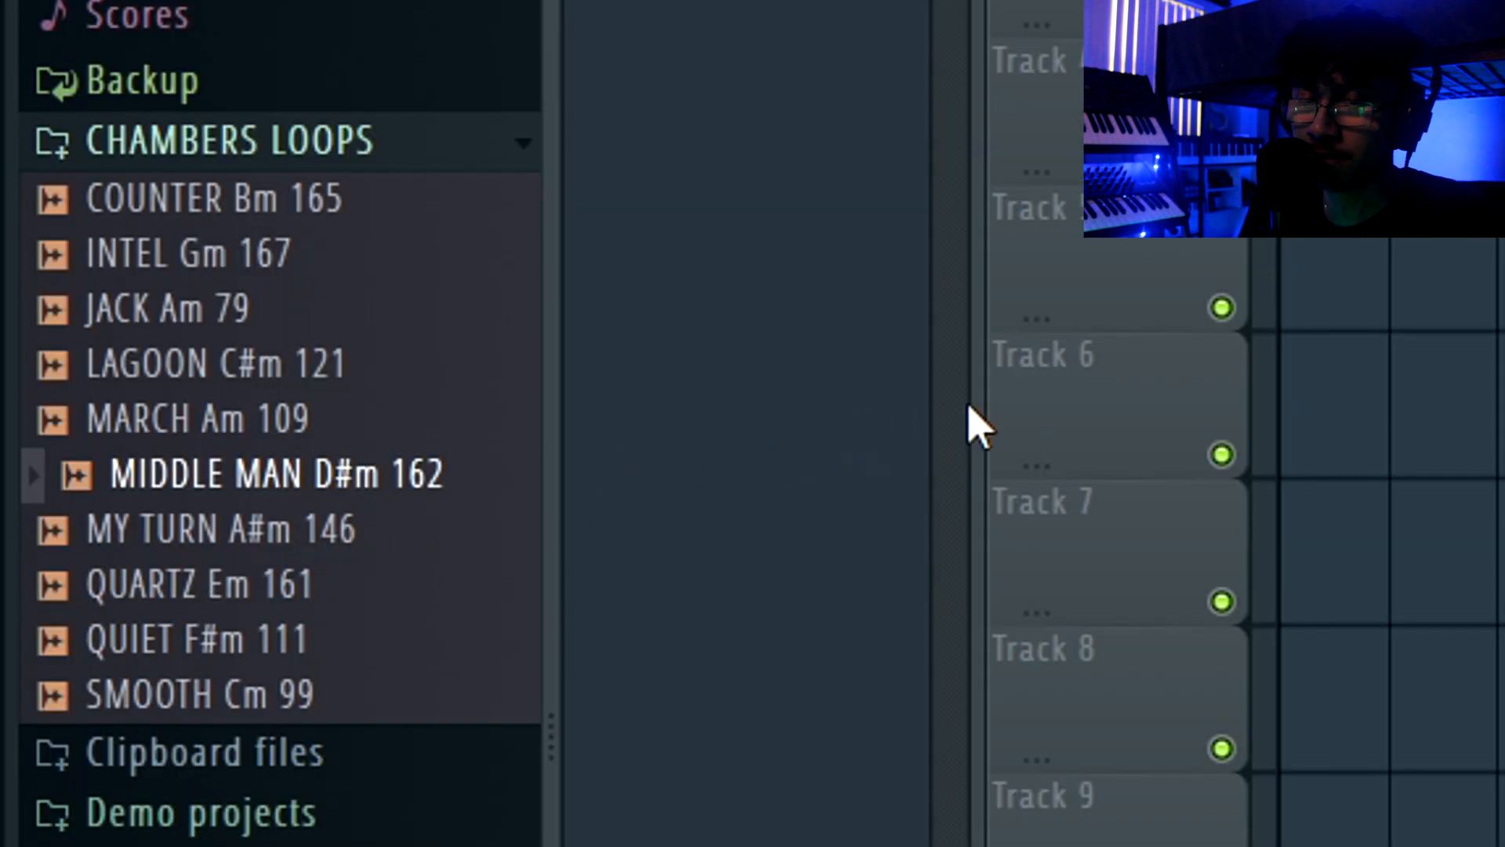
{"action": "left_click_drag", "start_coordinate": [359, 484], "coordinate": [1358, 0]}
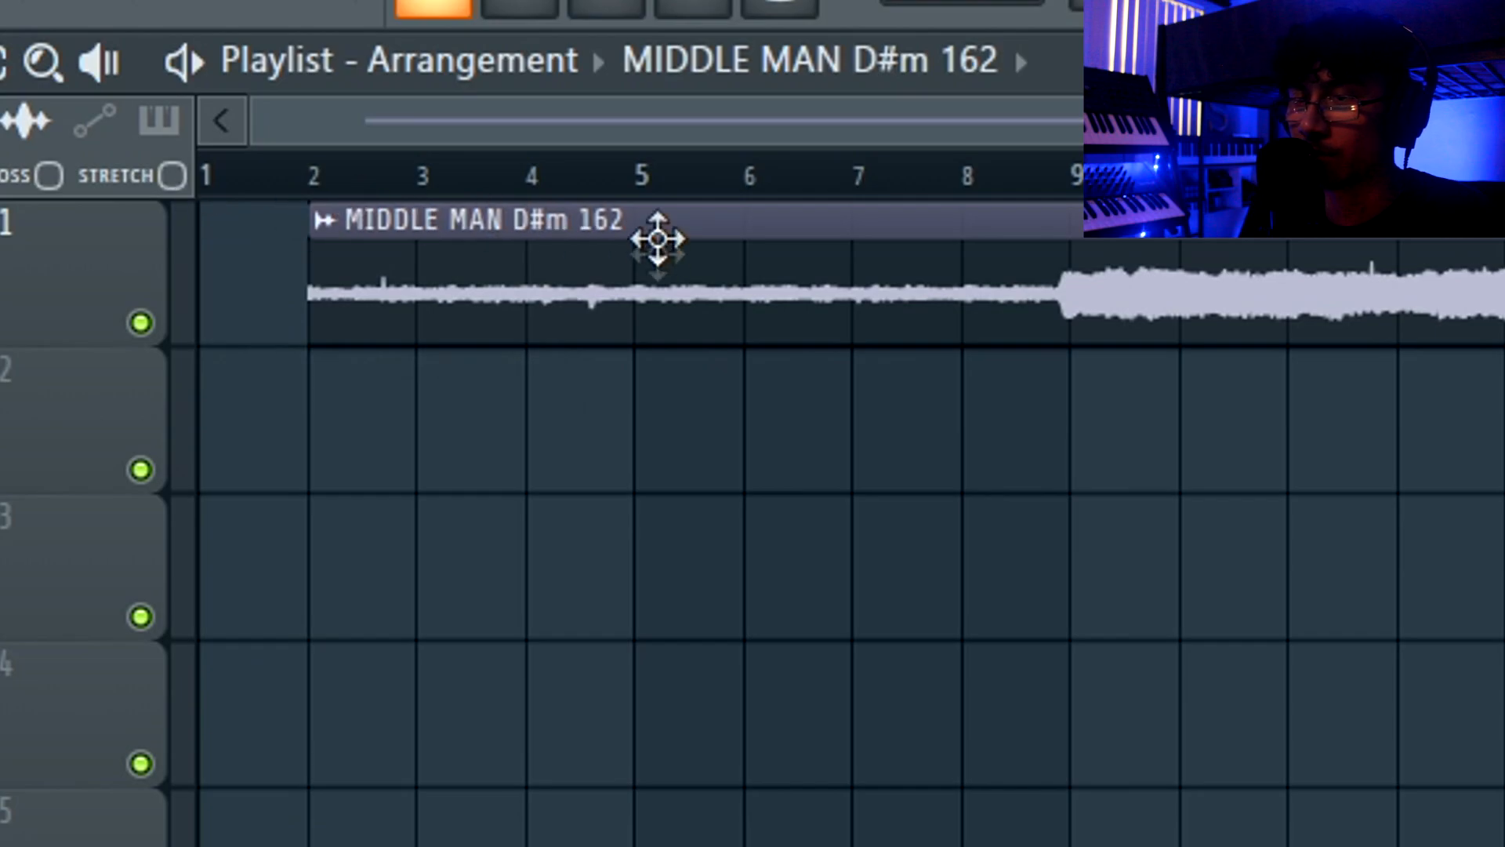
{"action": "left_click_drag", "start_coordinate": [657, 239], "coordinate": [215, 222]}
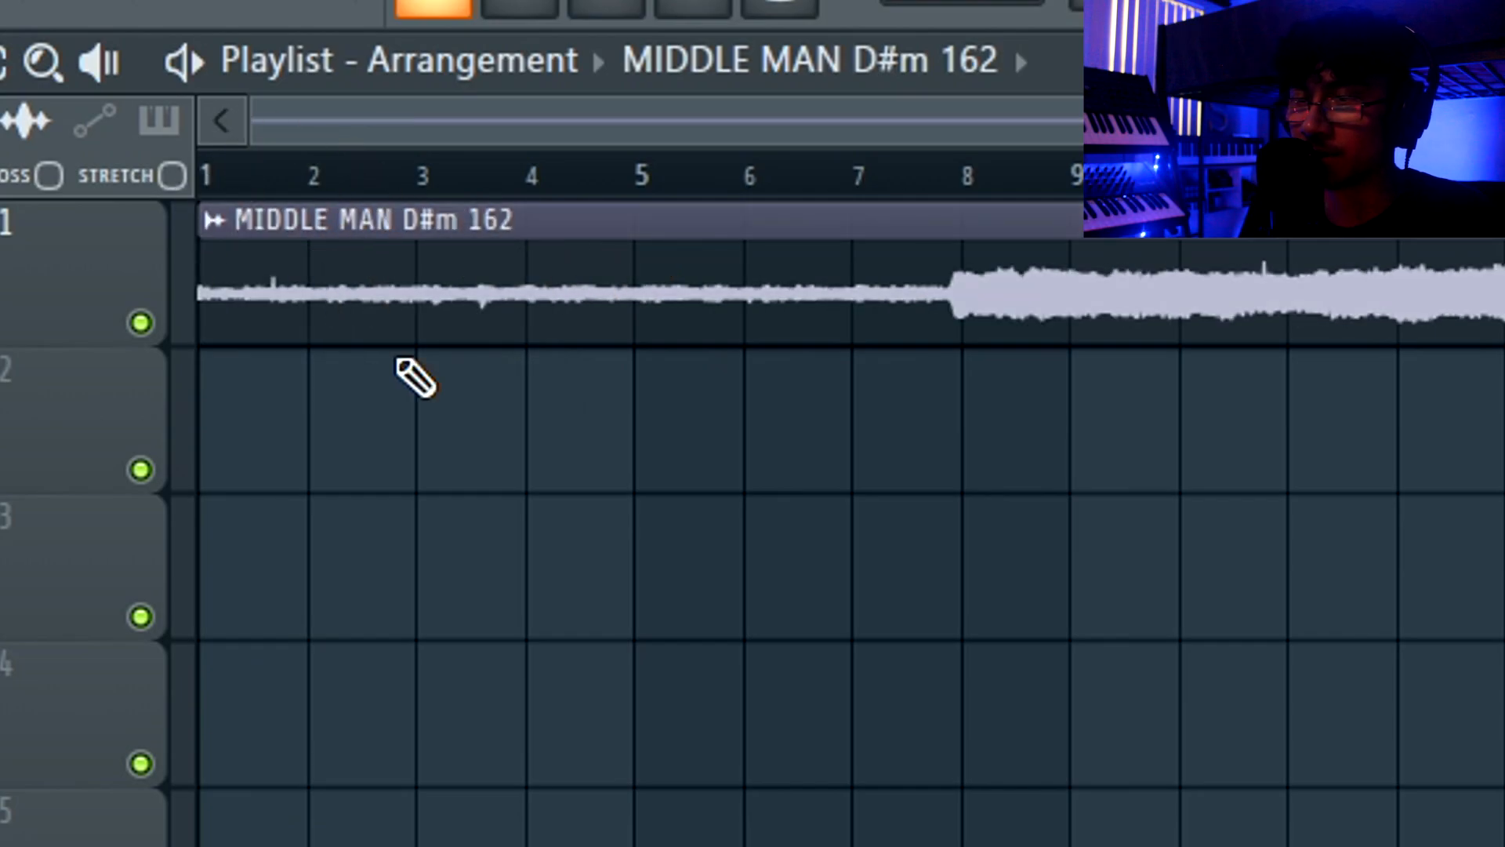
{"action": "key", "text": "F6"}
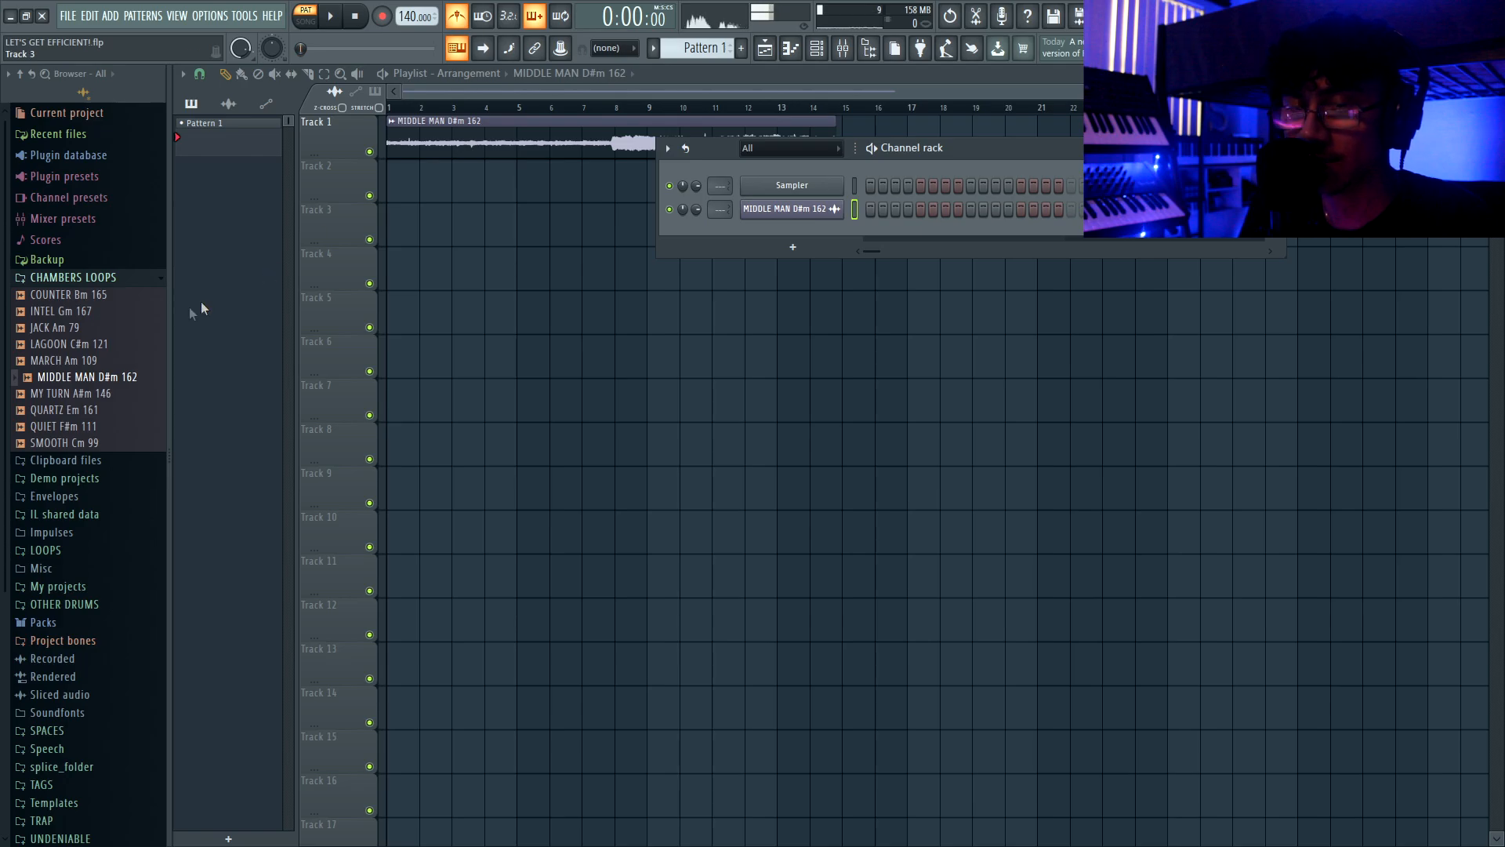
{"action": "left_click", "coordinate": [420, 136]}
{"action": "left_click", "coordinate": [741, 49]}
{"action": "key", "text": "Return"}
{"action": "left_click", "coordinate": [393, 188]}
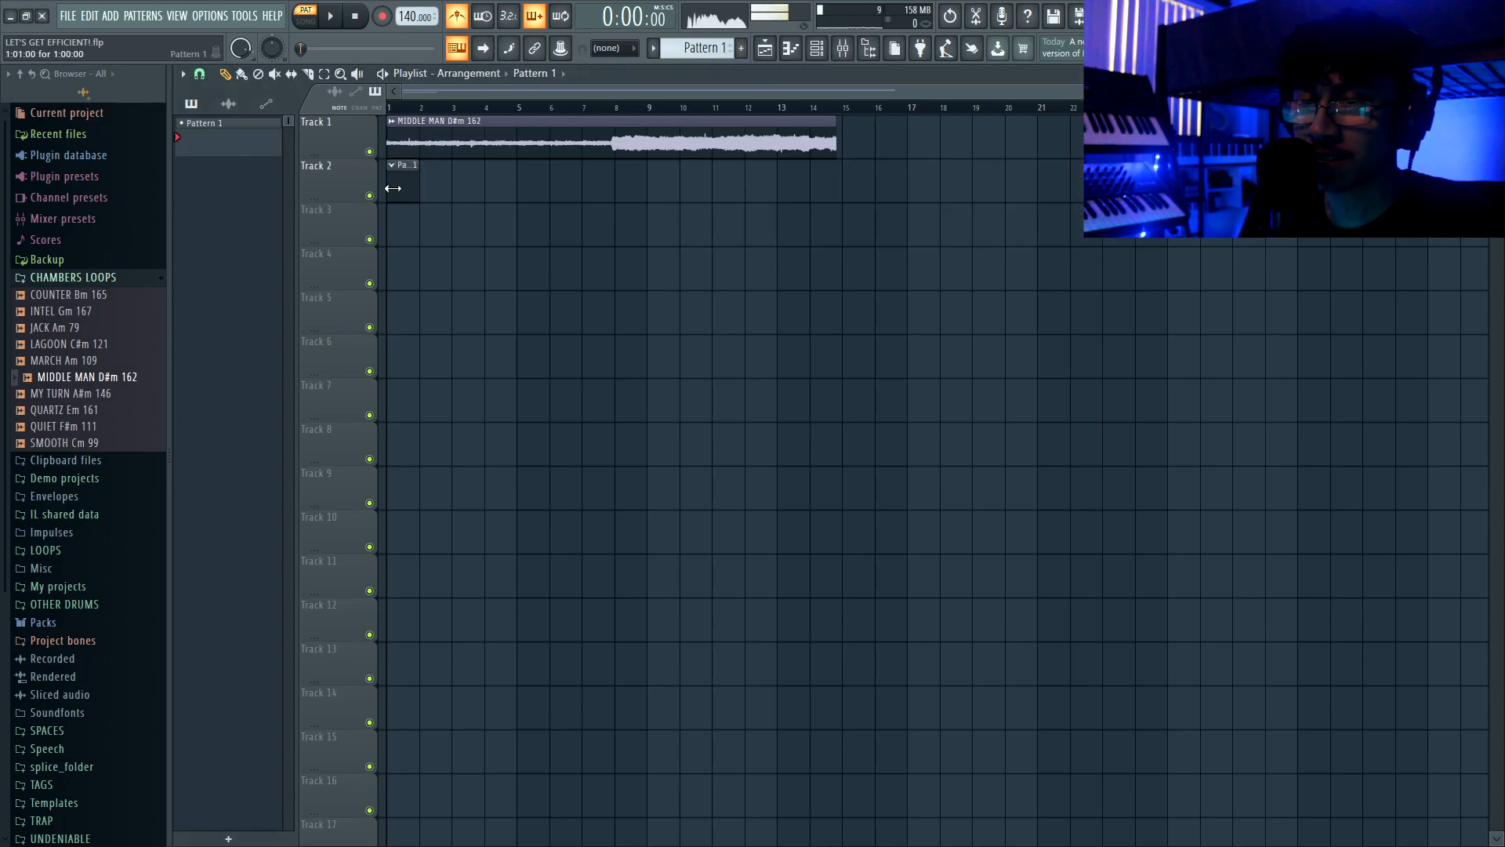
{"action": "key", "text": "F6"}
{"action": "right_click", "coordinate": [404, 185]}
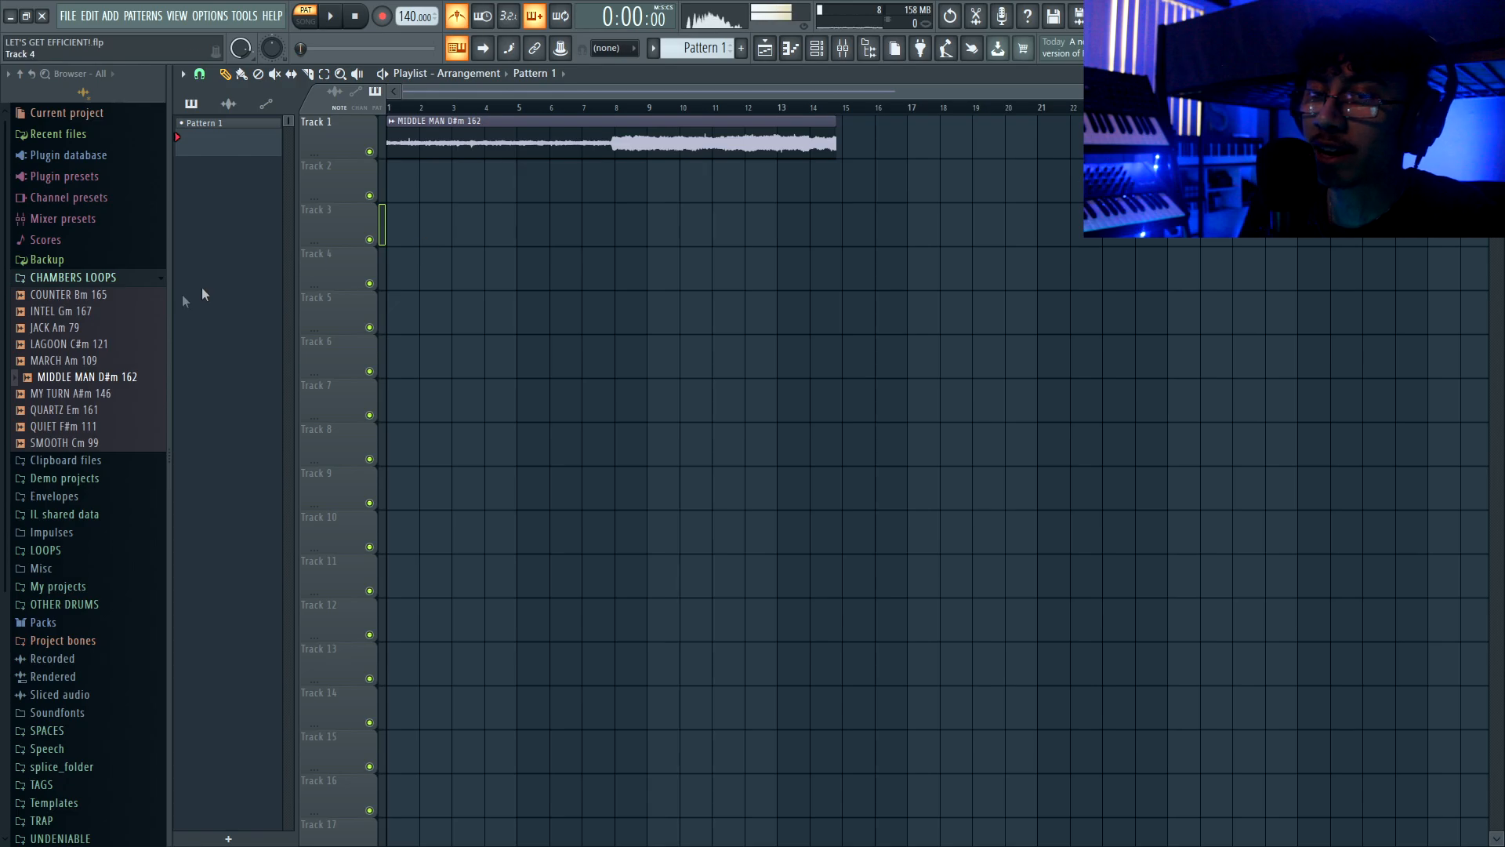
Add the CHAMBERS LOOPS folder from Downloads to the browser's extra search folders and open it in the browser
{"action": "left_click", "coordinate": [105, 278]}
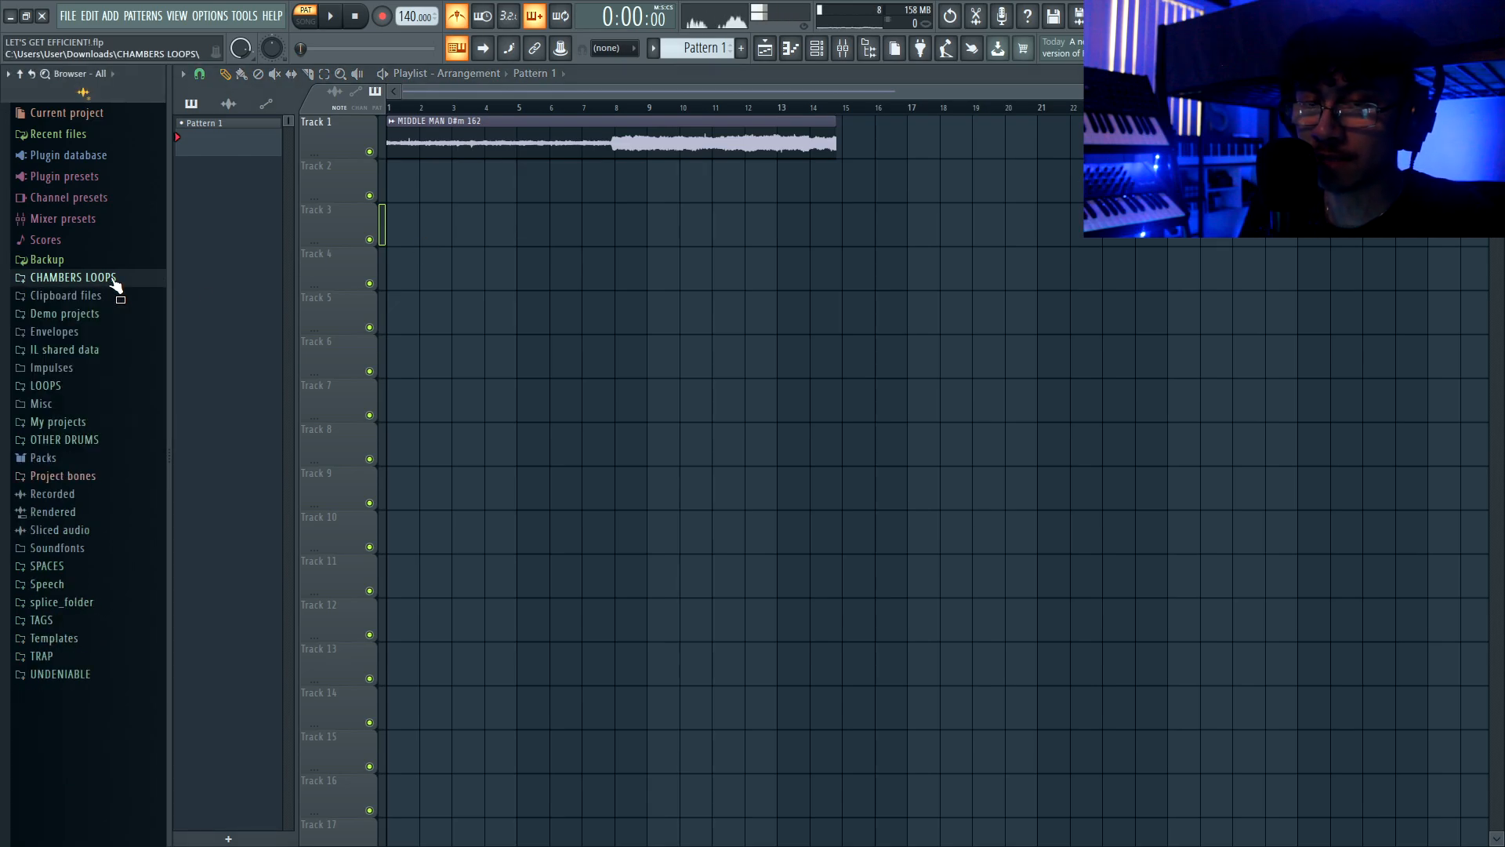
{"action": "left_click", "coordinate": [210, 15]}
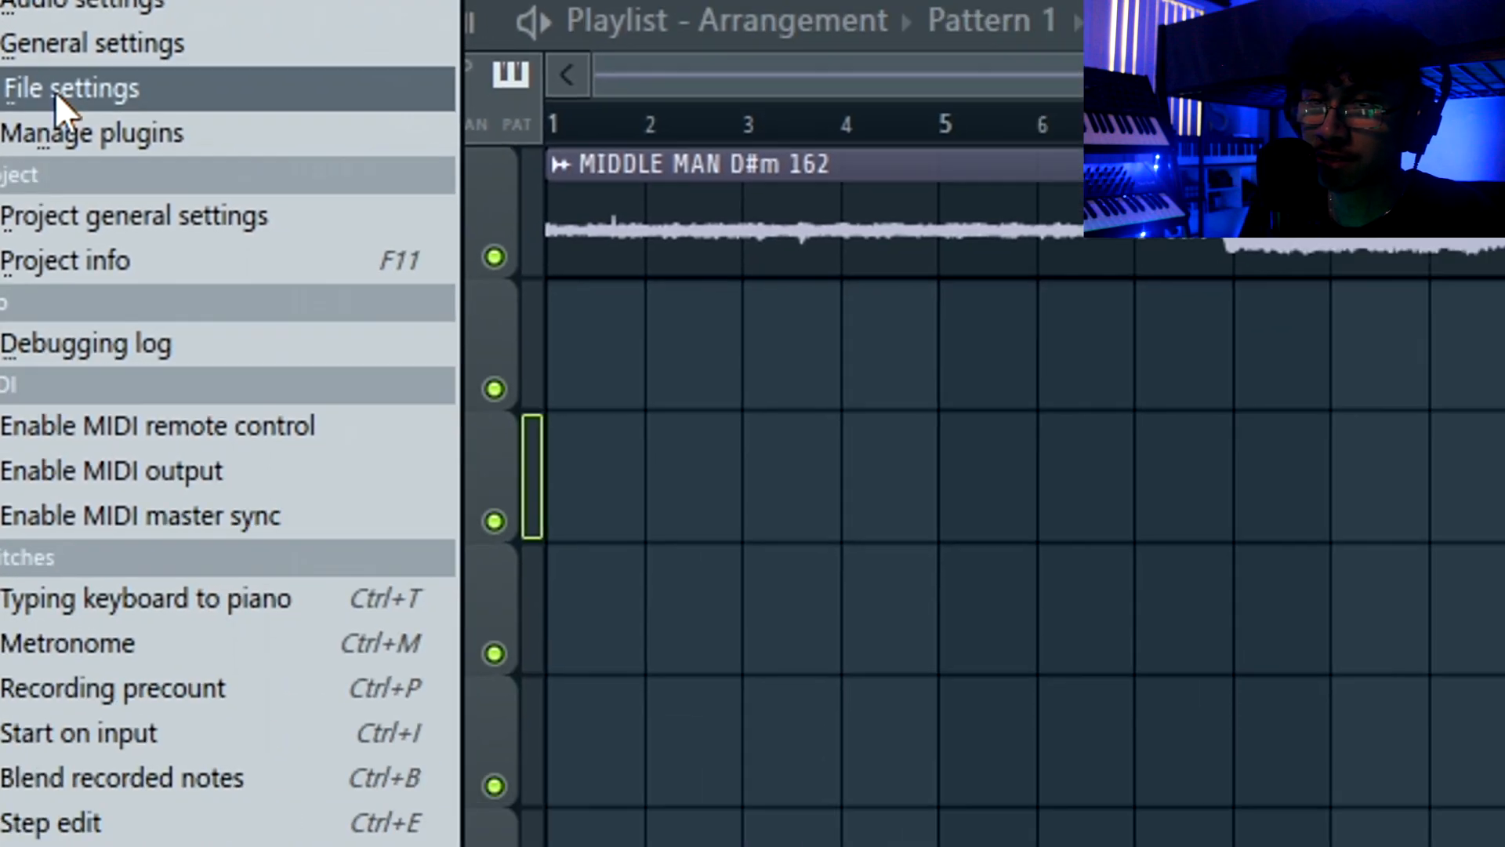
{"action": "left_click", "coordinate": [396, 308]}
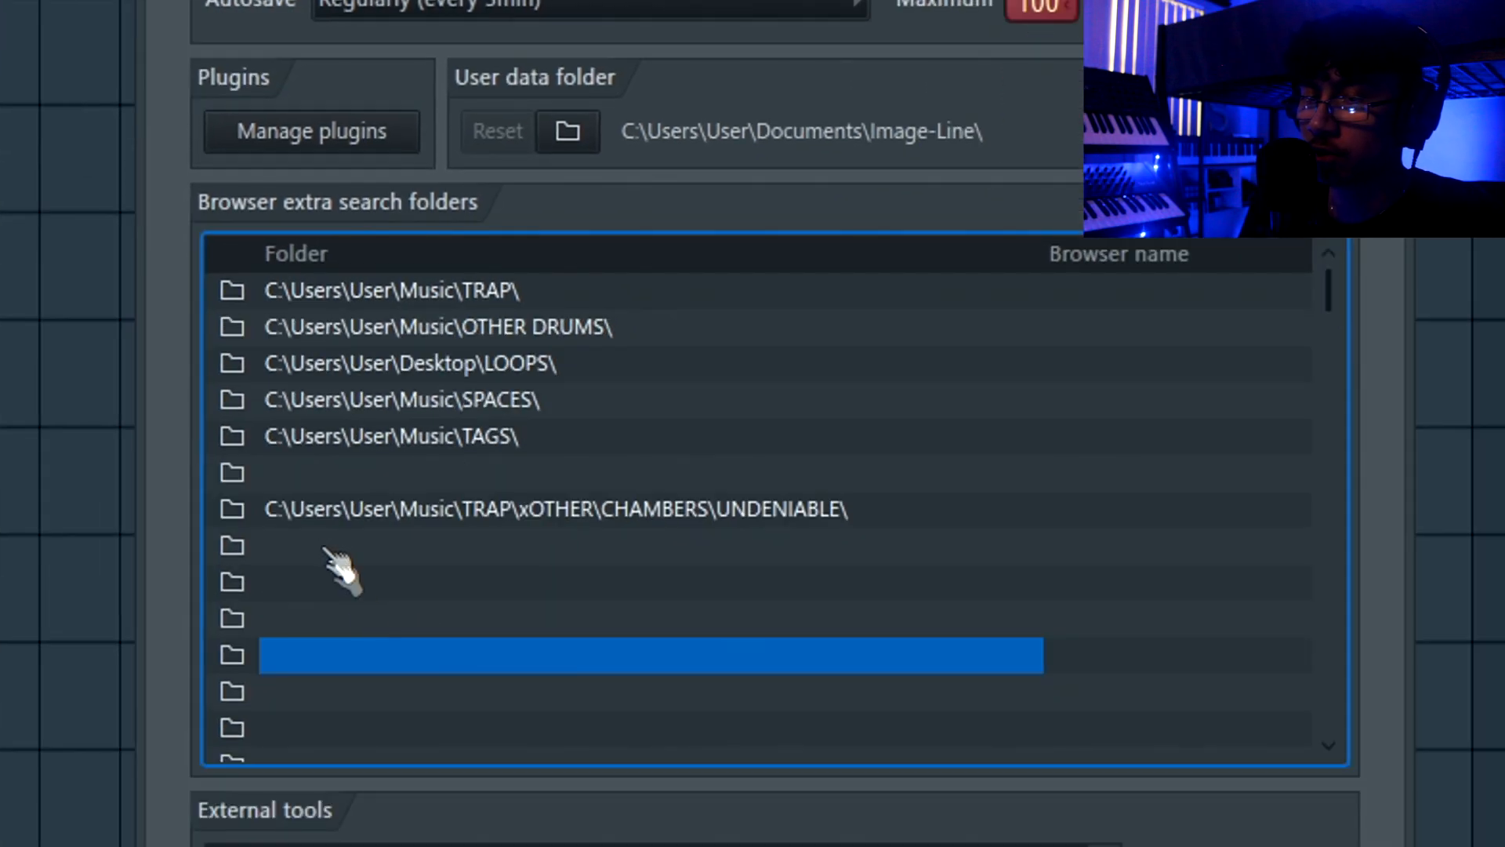
{"action": "left_click", "coordinate": [235, 475]}
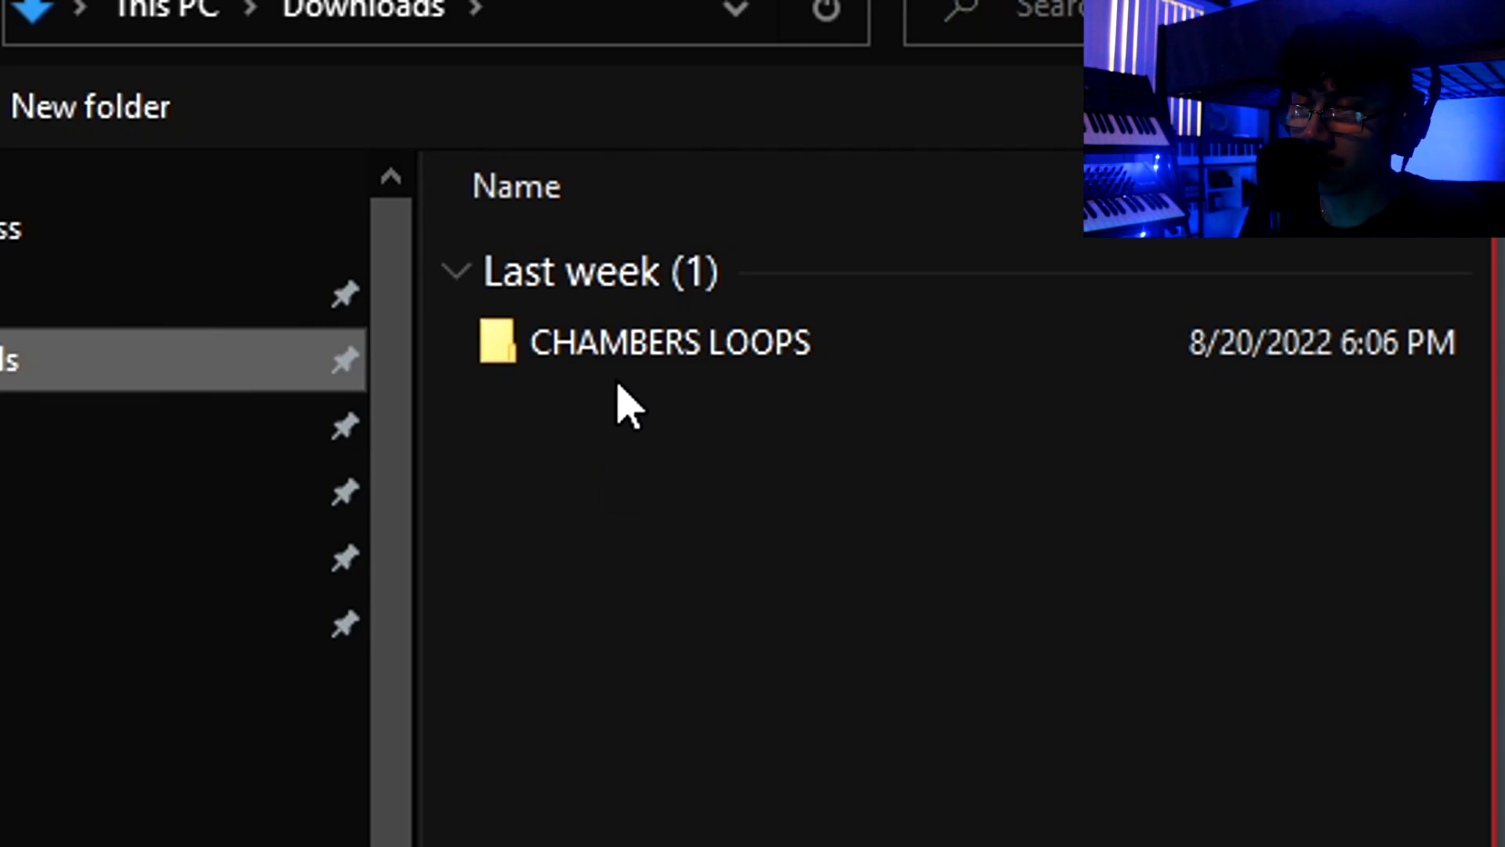
{"action": "left_click", "coordinate": [645, 362]}
{"action": "left_click", "coordinate": [1048, 776]}
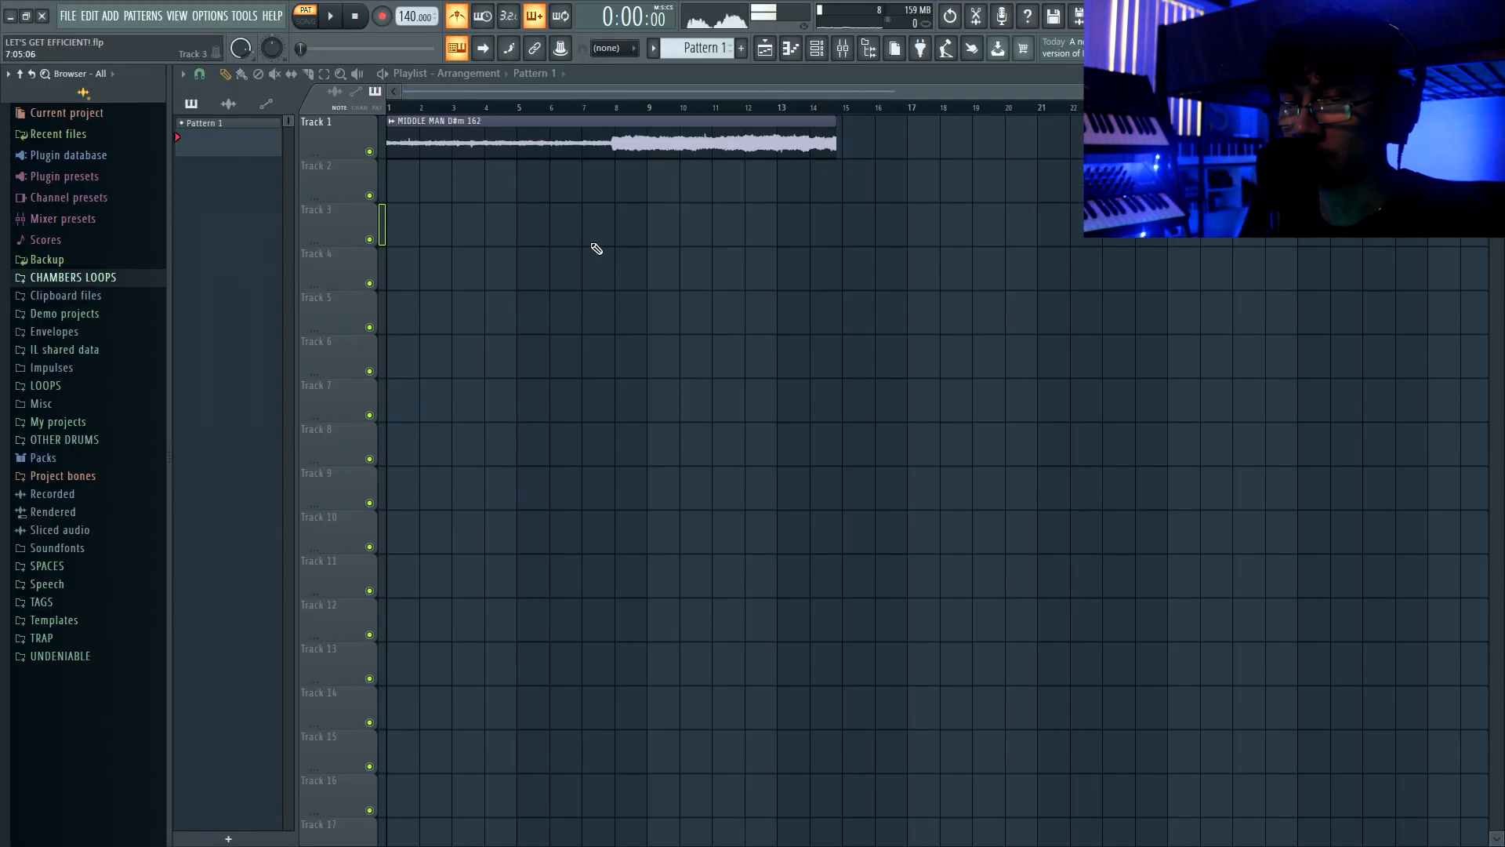
{"action": "left_click", "coordinate": [116, 279]}
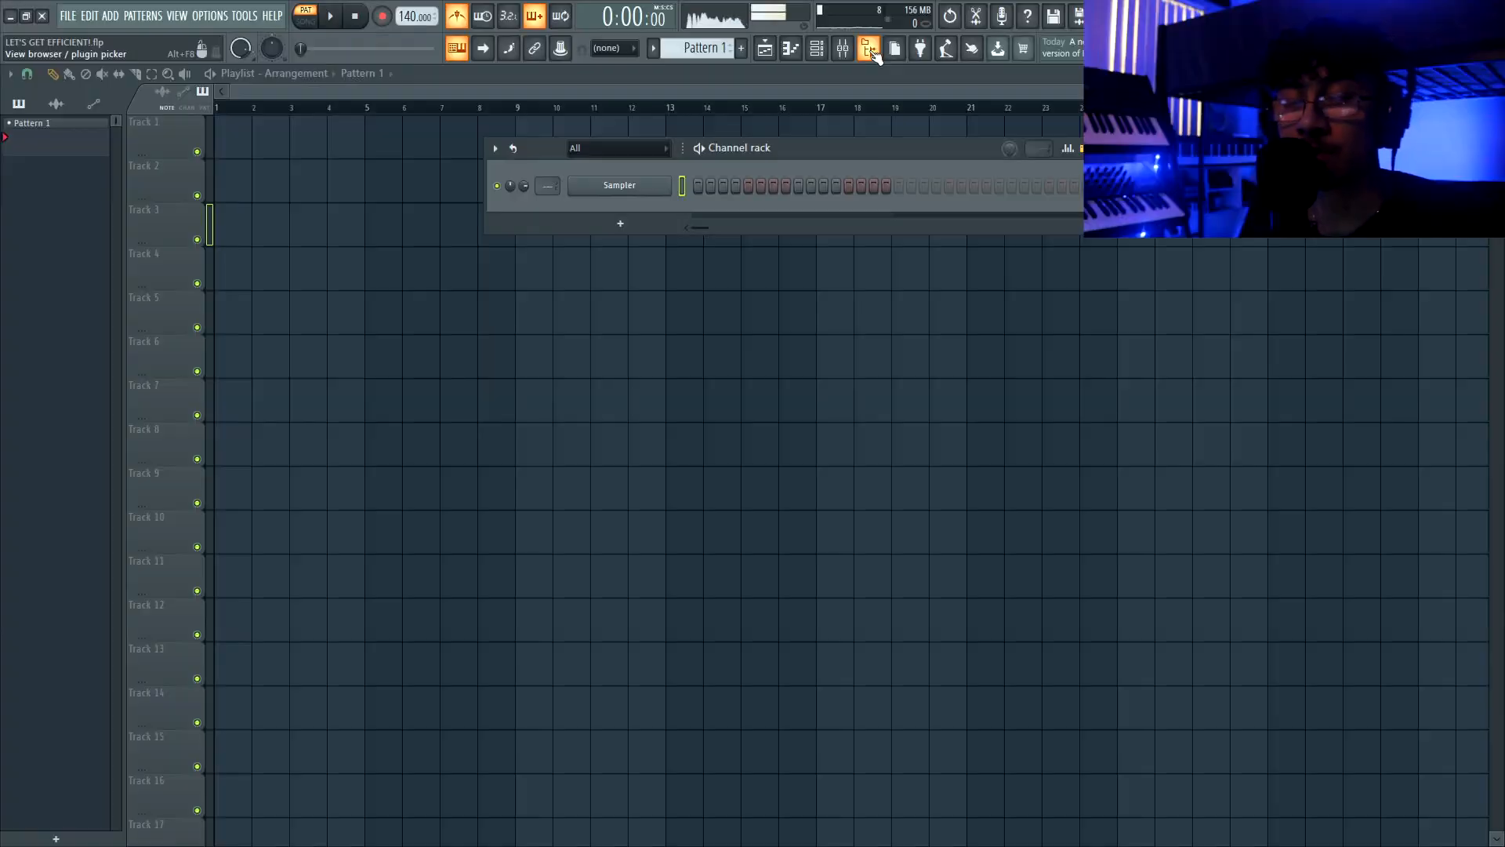
Program a step pattern for the CHAMBERS Clap 1, Hi Hat 3 and Open Hat 1 channels and route them to mixer tracks 1 to 3
{"action": "left_click", "coordinate": [876, 55]}
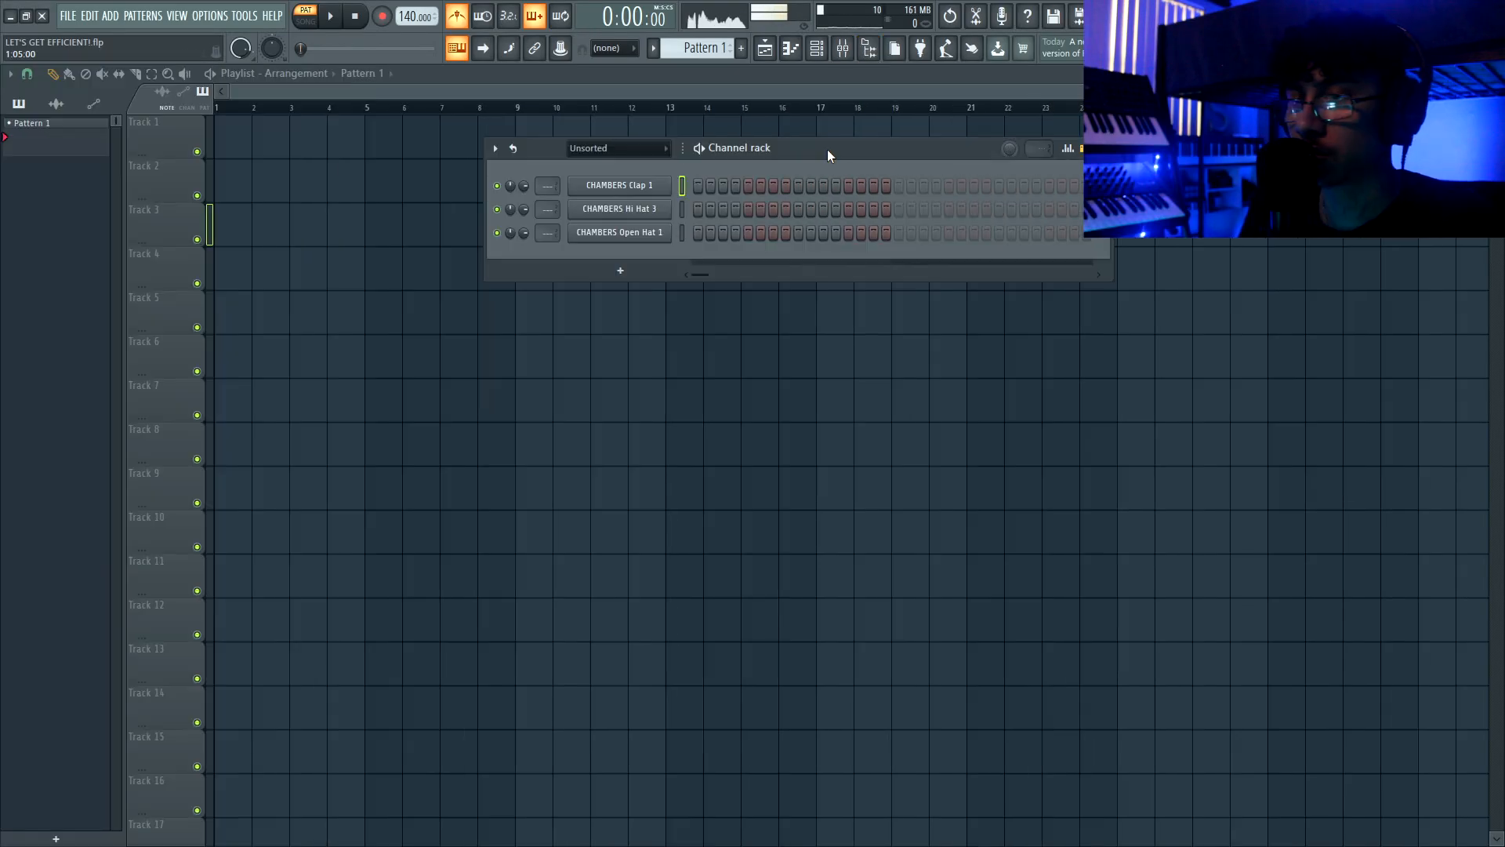
{"action": "left_click_drag", "start_coordinate": [826, 149], "coordinate": [654, 200]}
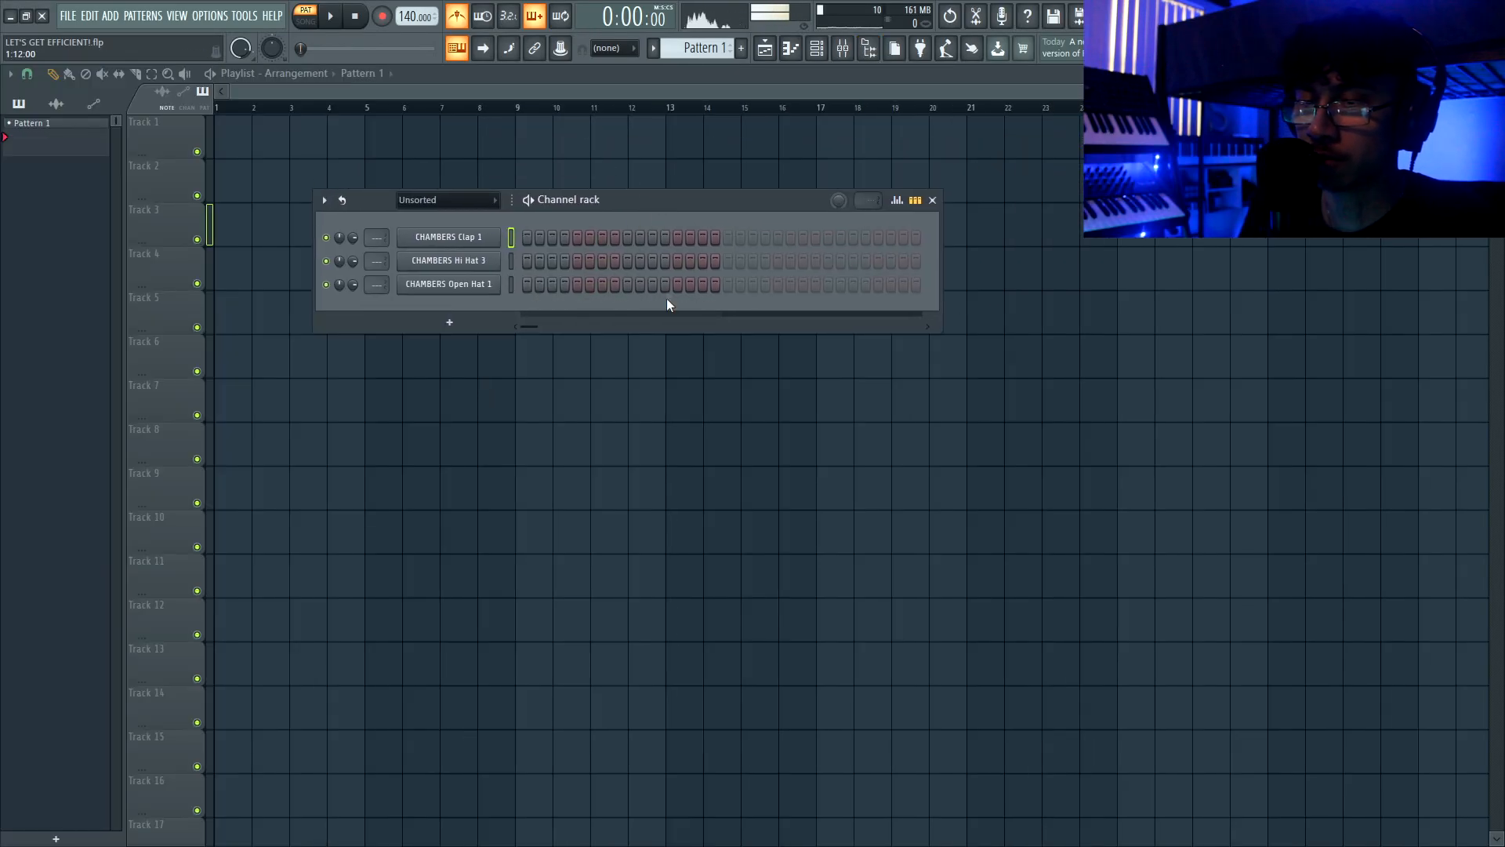
{"action": "left_click", "coordinate": [628, 240]}
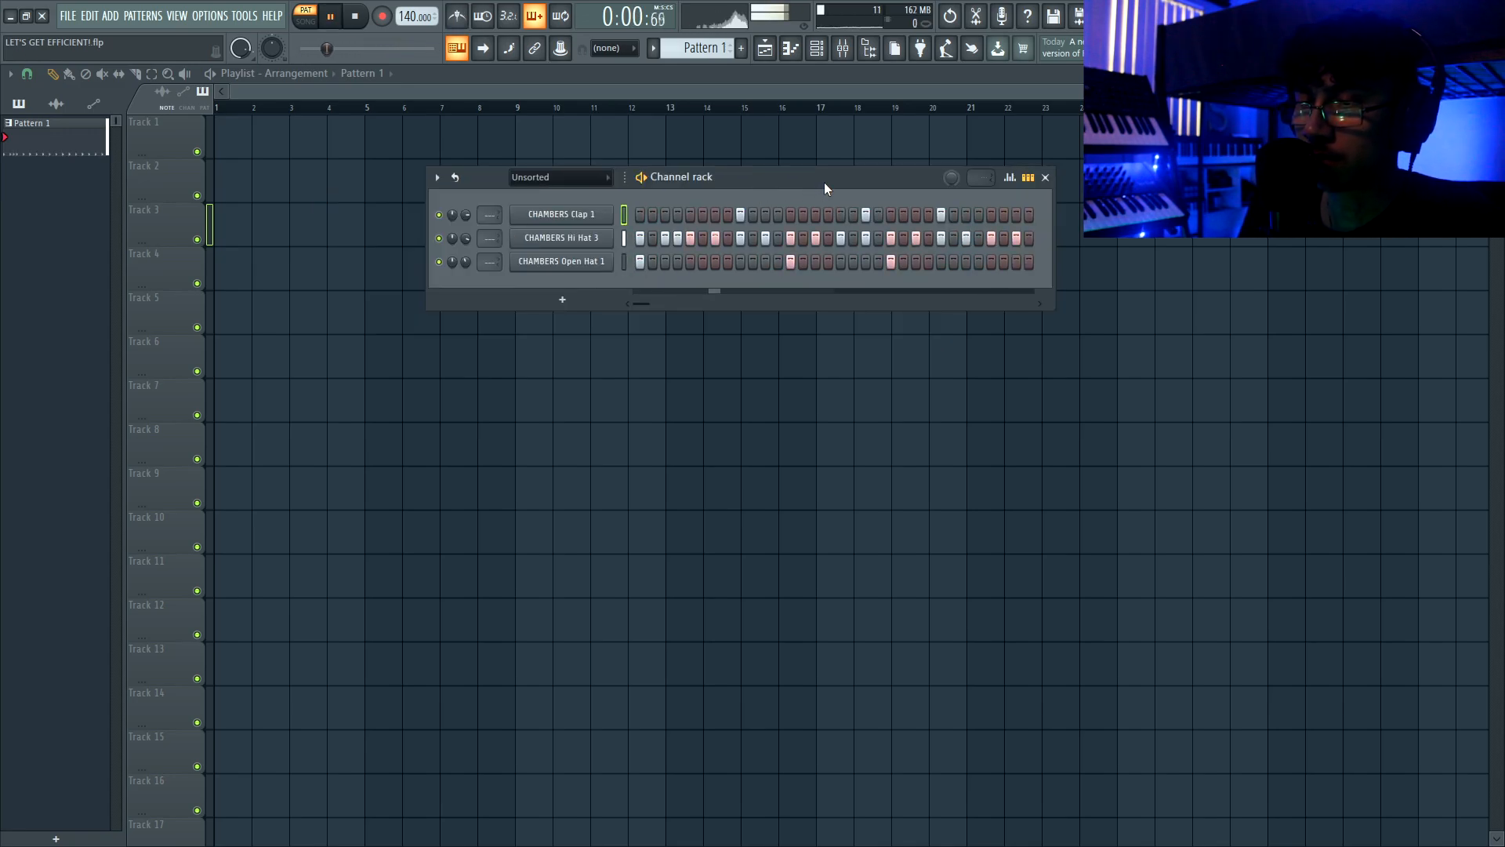
{"action": "key", "text": "space"}
{"action": "left_click_drag", "start_coordinate": [625, 216], "coordinate": [624, 264]}
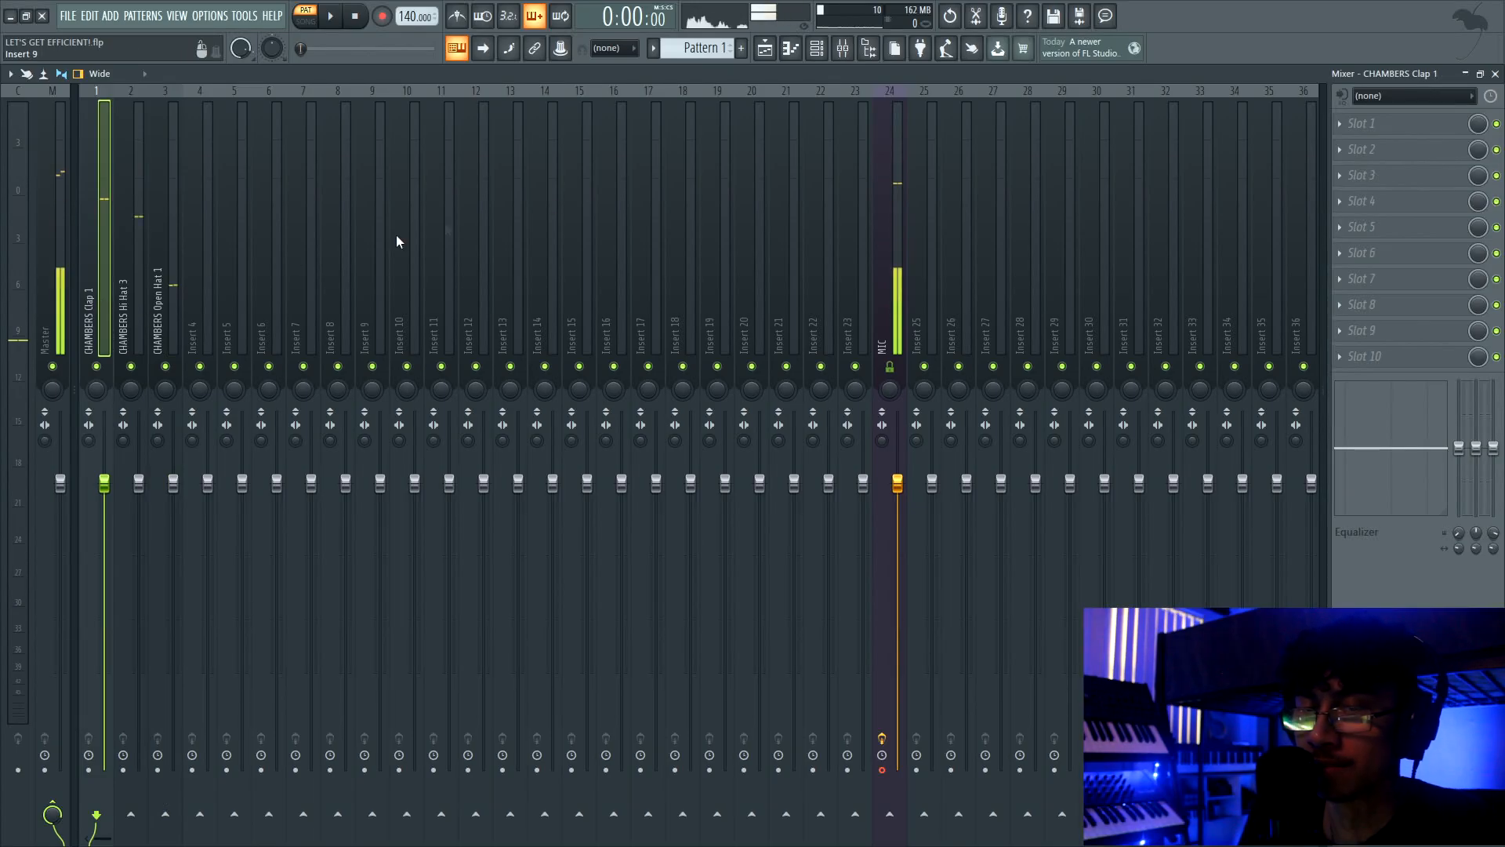
Add Fruity Parametric EQ 2 to the CHAMBERS Clap 1 mixer track, cut its low end and adjust the band 7 high shelf
{"action": "left_click", "coordinate": [1394, 121]}
{"action": "left_click", "coordinate": [848, 630]}
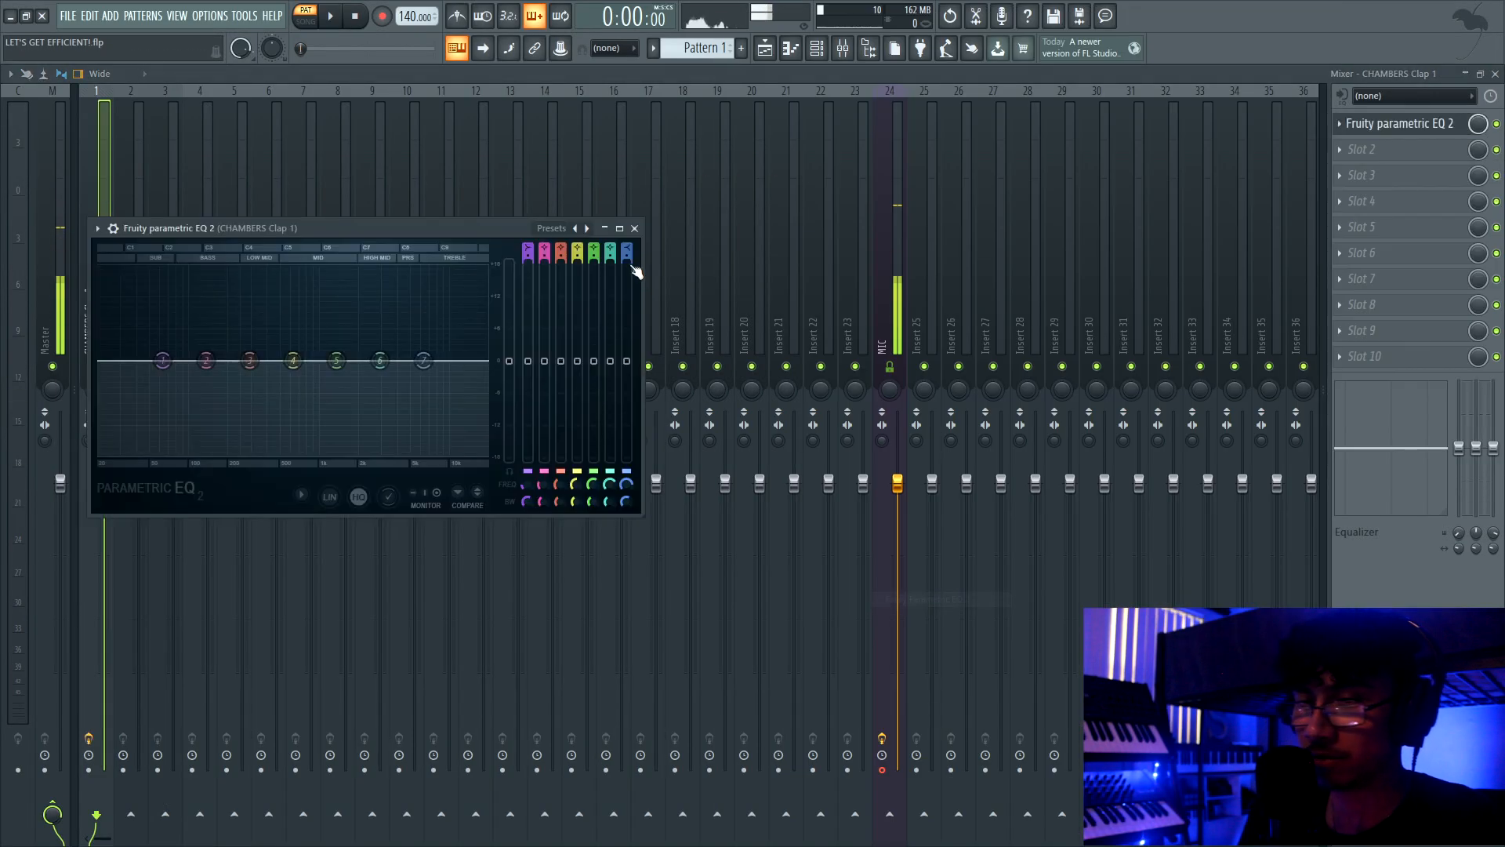
{"action": "right_click", "coordinate": [393, 345]}
{"action": "key", "text": "space"}
{"action": "left_click_drag", "start_coordinate": [393, 346], "coordinate": [449, 442]}
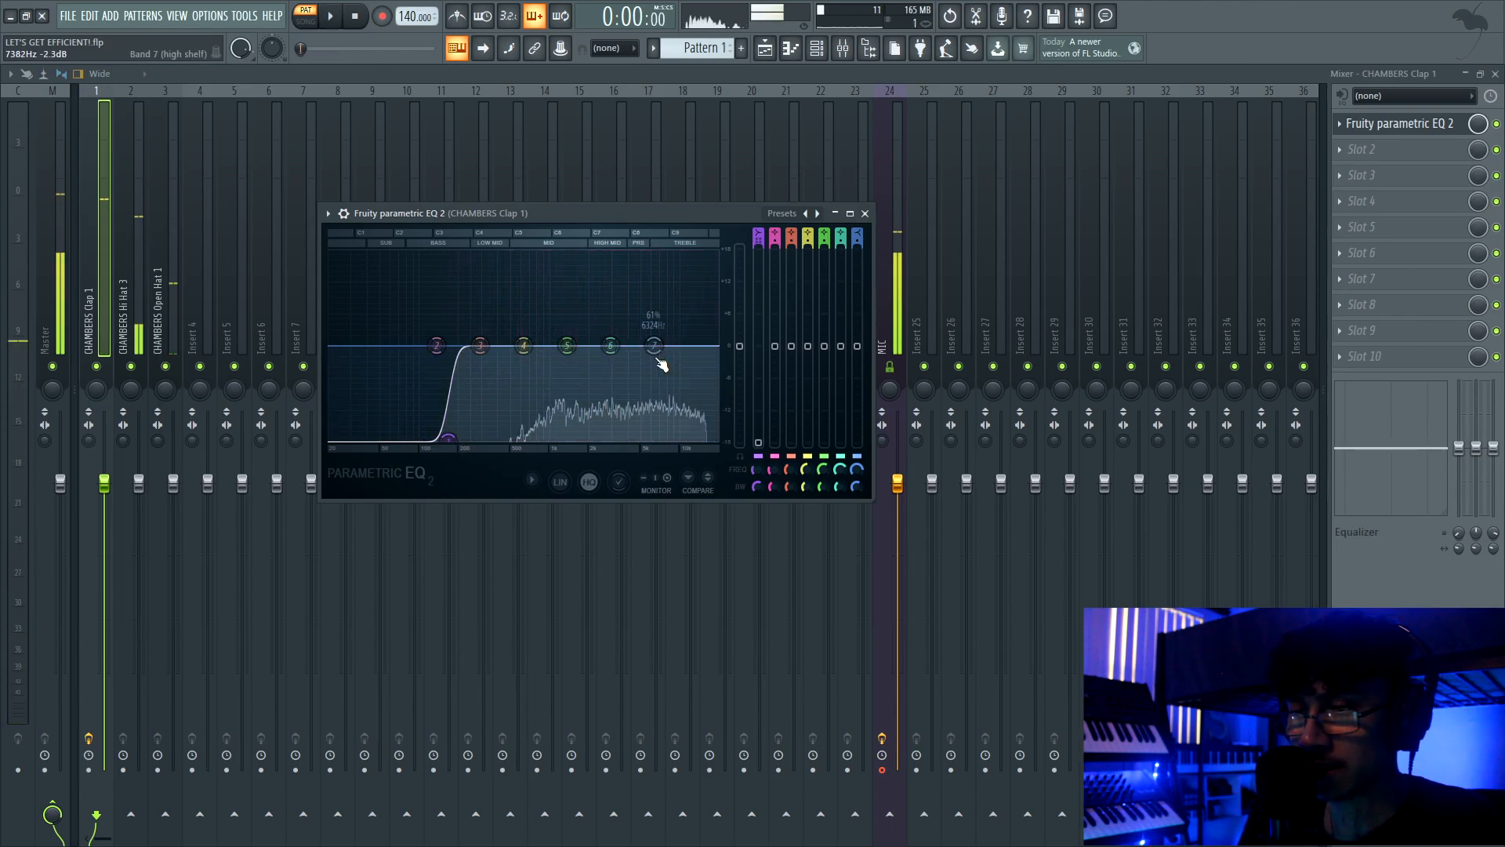
{"action": "key", "text": "space"}
{"action": "left_click_drag", "start_coordinate": [655, 346], "coordinate": [656, 335]}
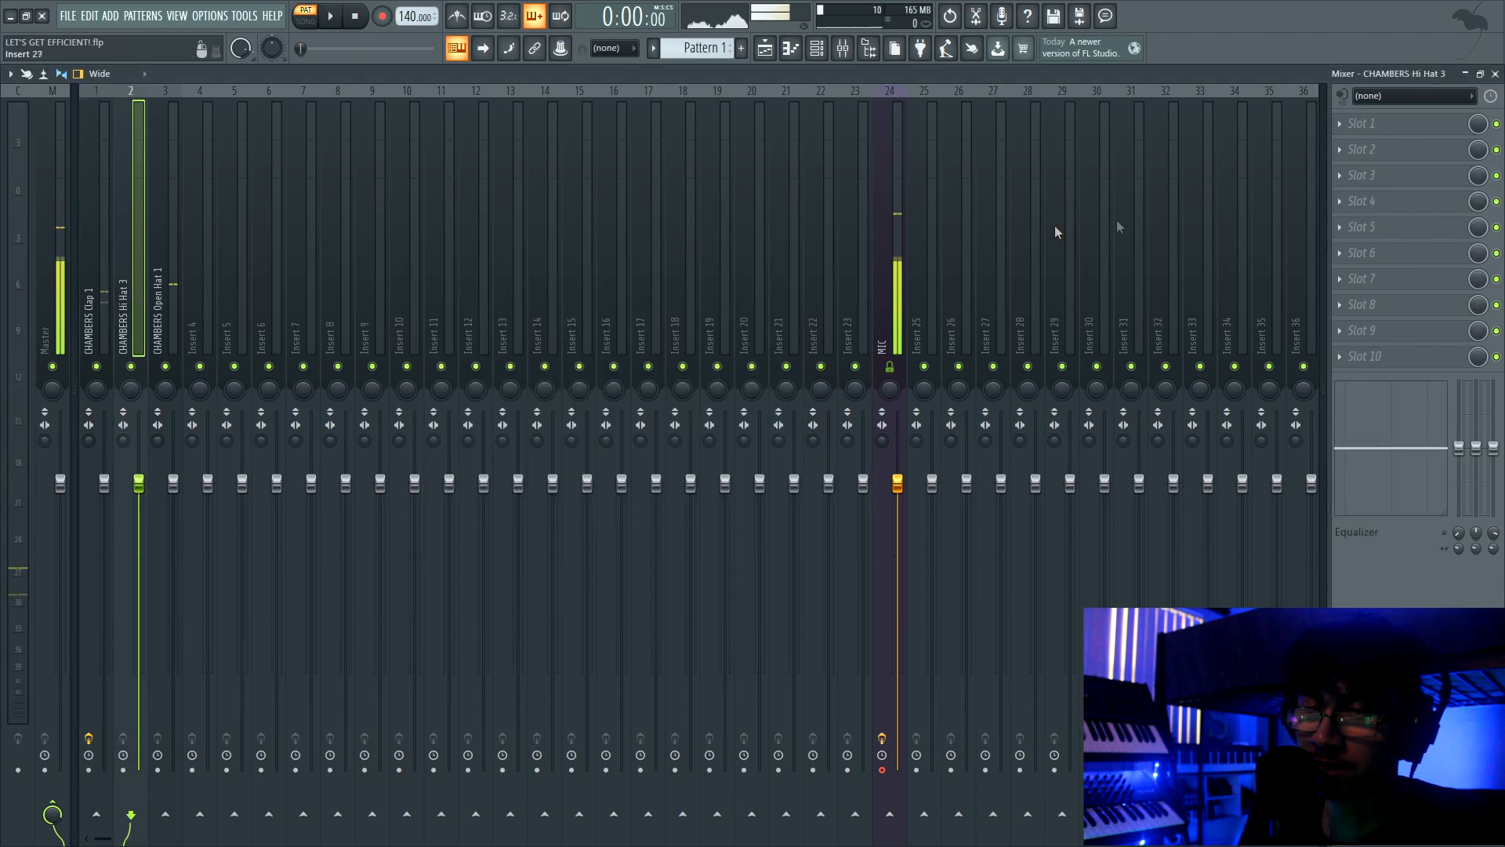
Add Fruity Parametric EQ 2 to the CHAMBERS Hi Hat 3 track, using the 20Hz + 18kHz cut preset with the low cut moved up
{"action": "left_click", "coordinate": [1420, 121]}
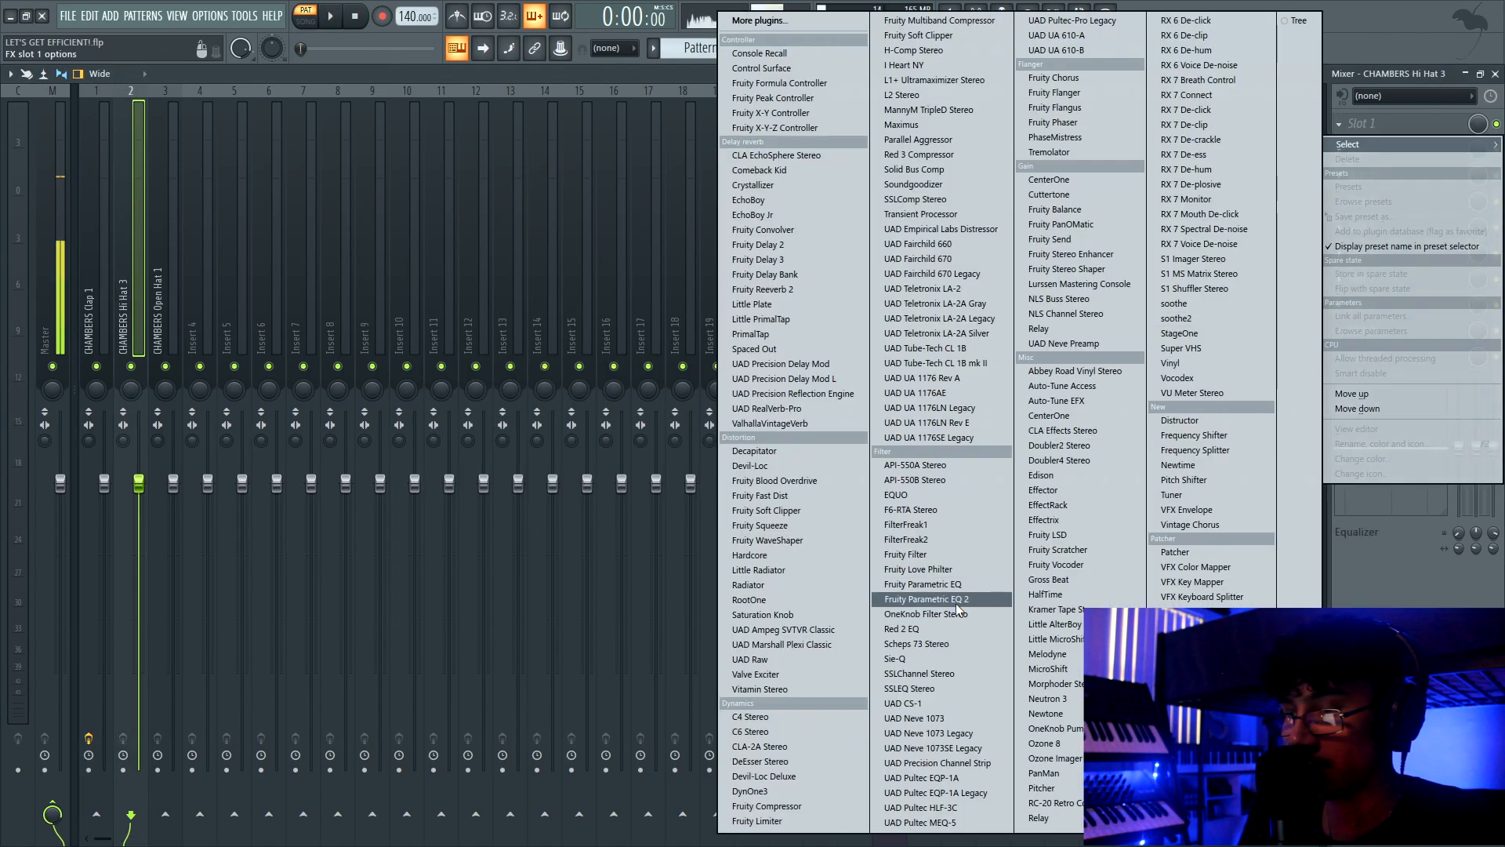
{"action": "left_click", "coordinate": [955, 602]}
{"action": "left_click", "coordinate": [628, 269]}
{"action": "key", "text": "space"}
{"action": "left_click_drag", "start_coordinate": [142, 401], "coordinate": [325, 402]}
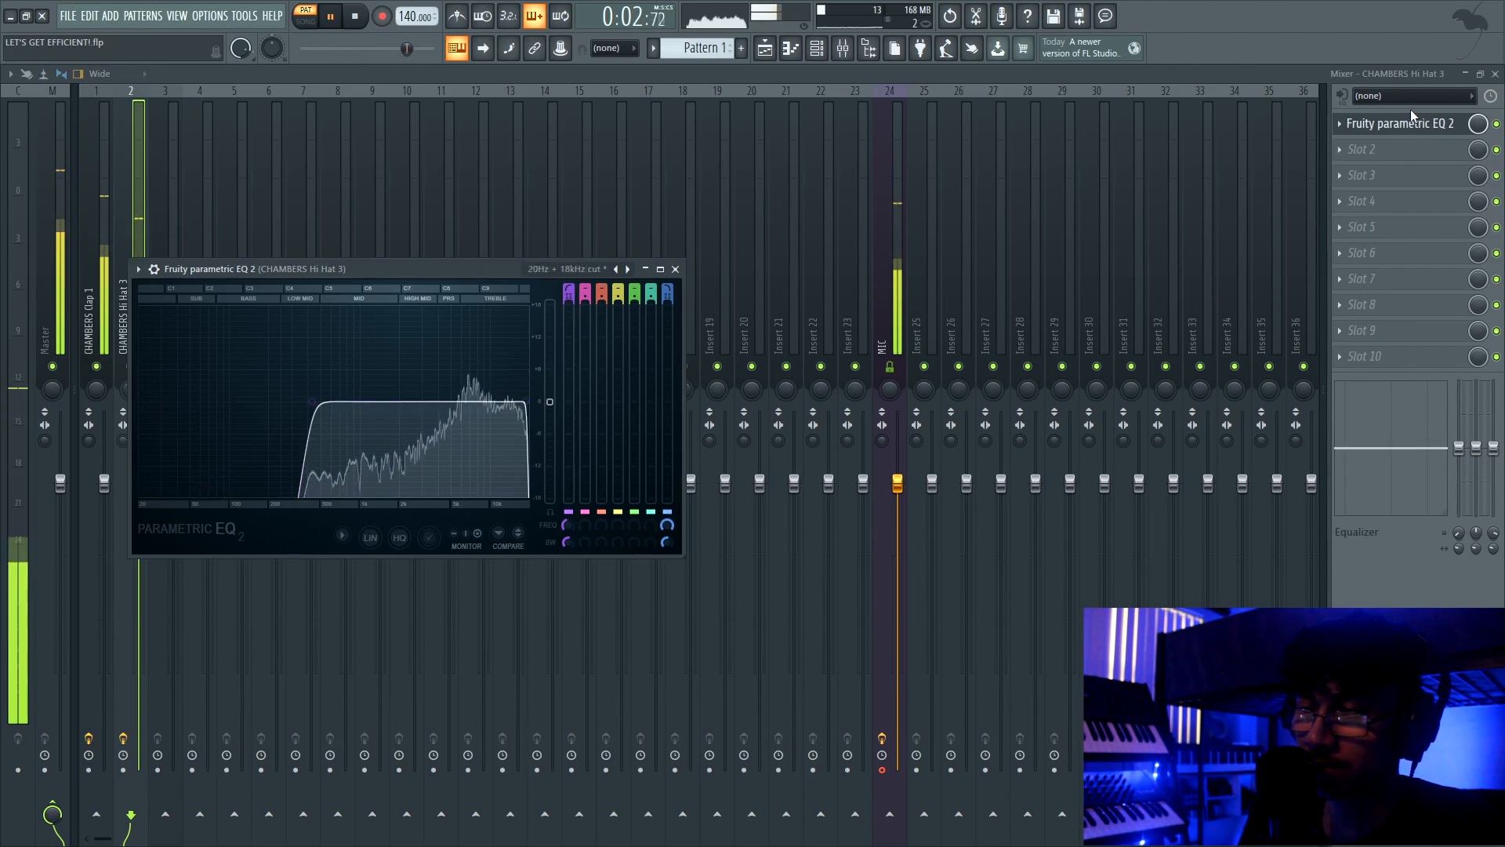
{"action": "left_click", "coordinate": [1409, 123]}
{"action": "key", "text": "space"}
Add Fruity Parametric EQ 2 to the CHAMBERS Open Hat 1 track and cut the lows with band 1 at about 482 Hz
{"action": "key", "text": "Right"}
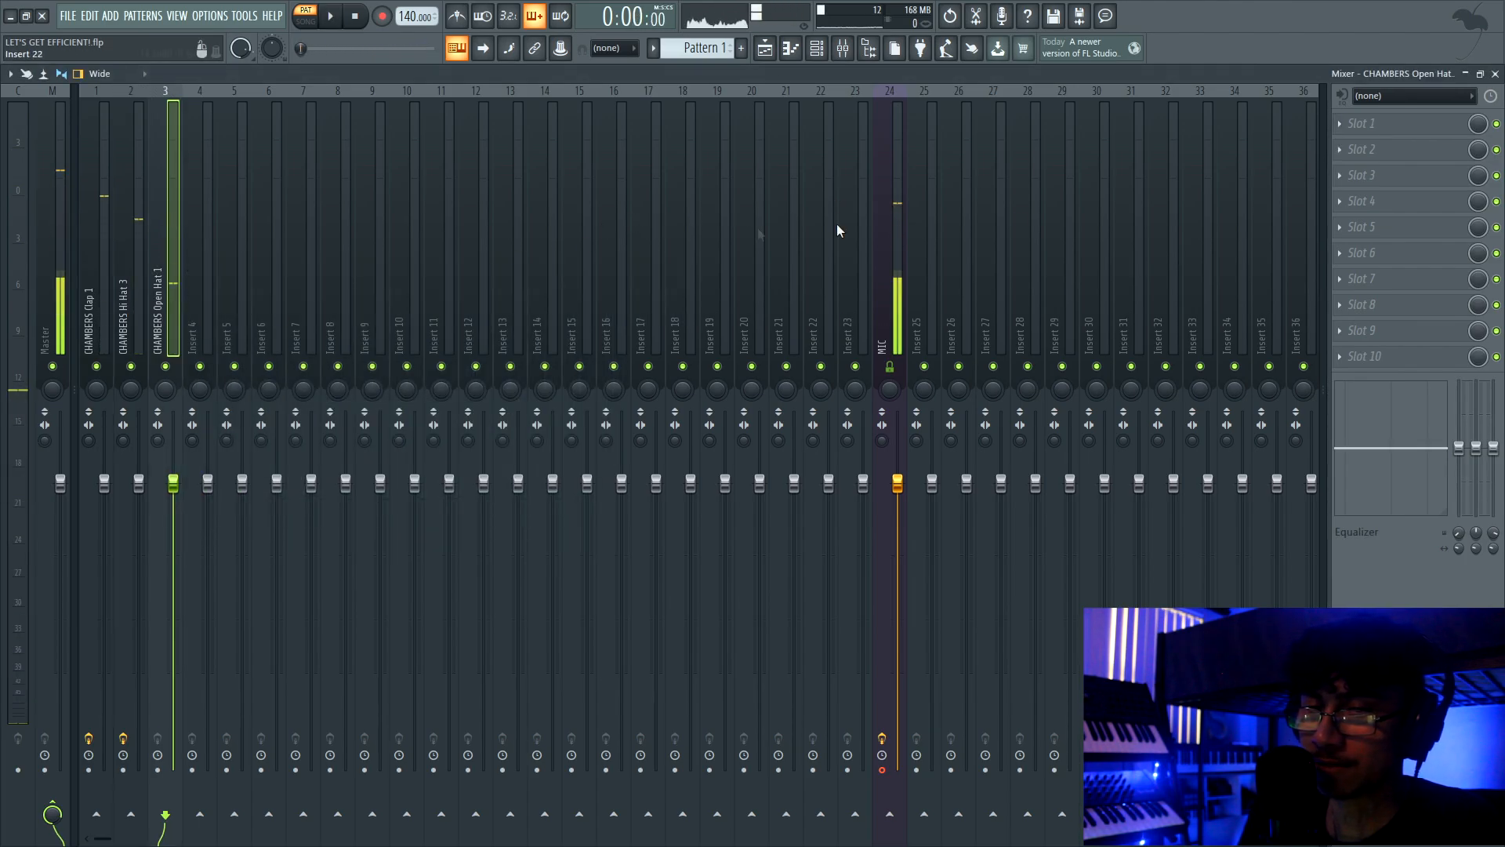
{"action": "left_click", "coordinate": [1361, 125]}
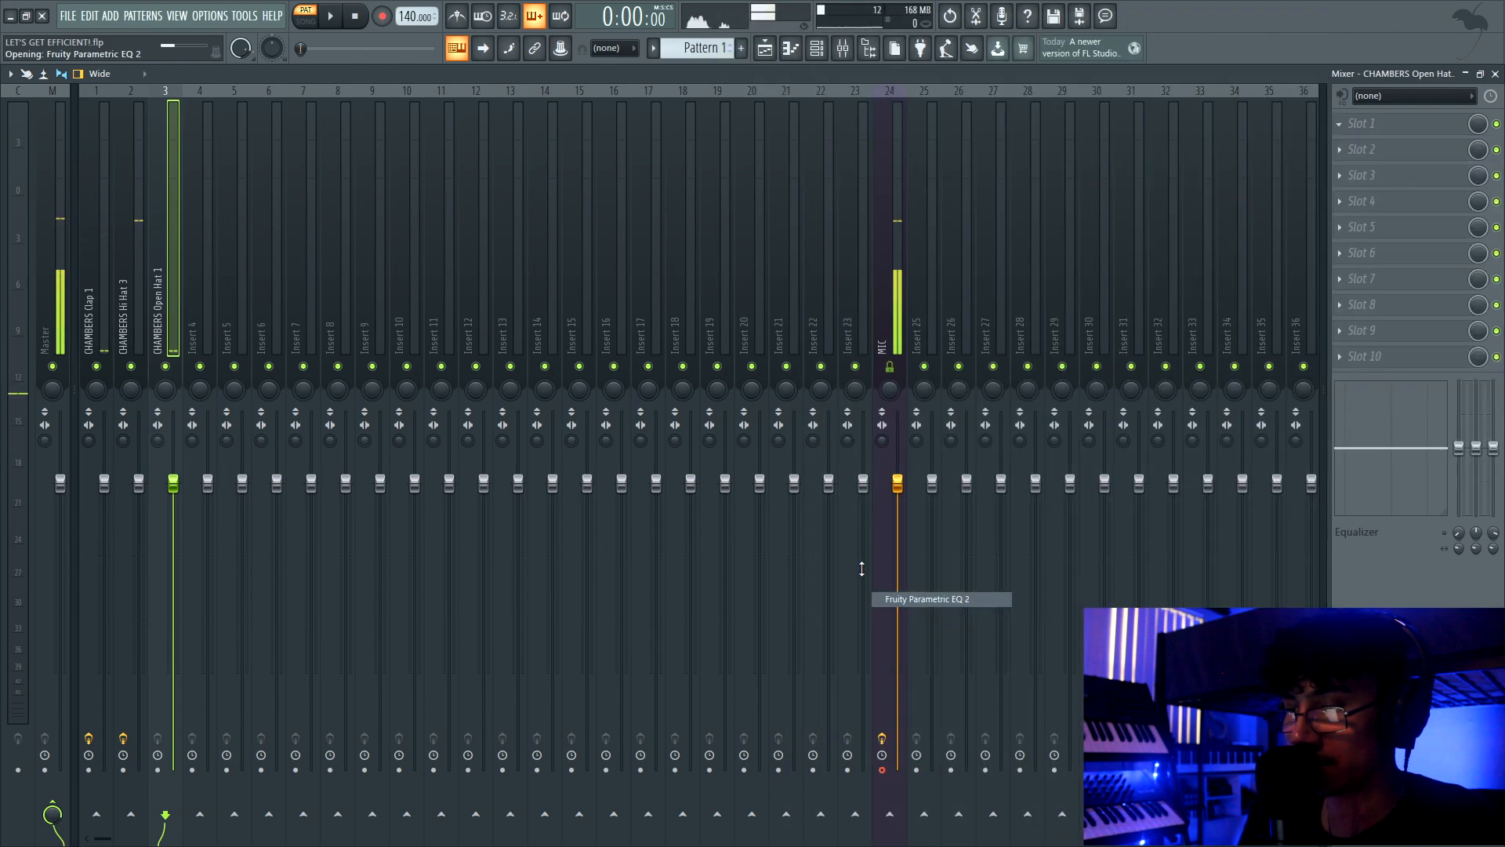
{"action": "left_click", "coordinate": [941, 605]}
{"action": "left_click_drag", "start_coordinate": [82, 278], "coordinate": [203, 373]}
{"action": "key", "text": "space"}
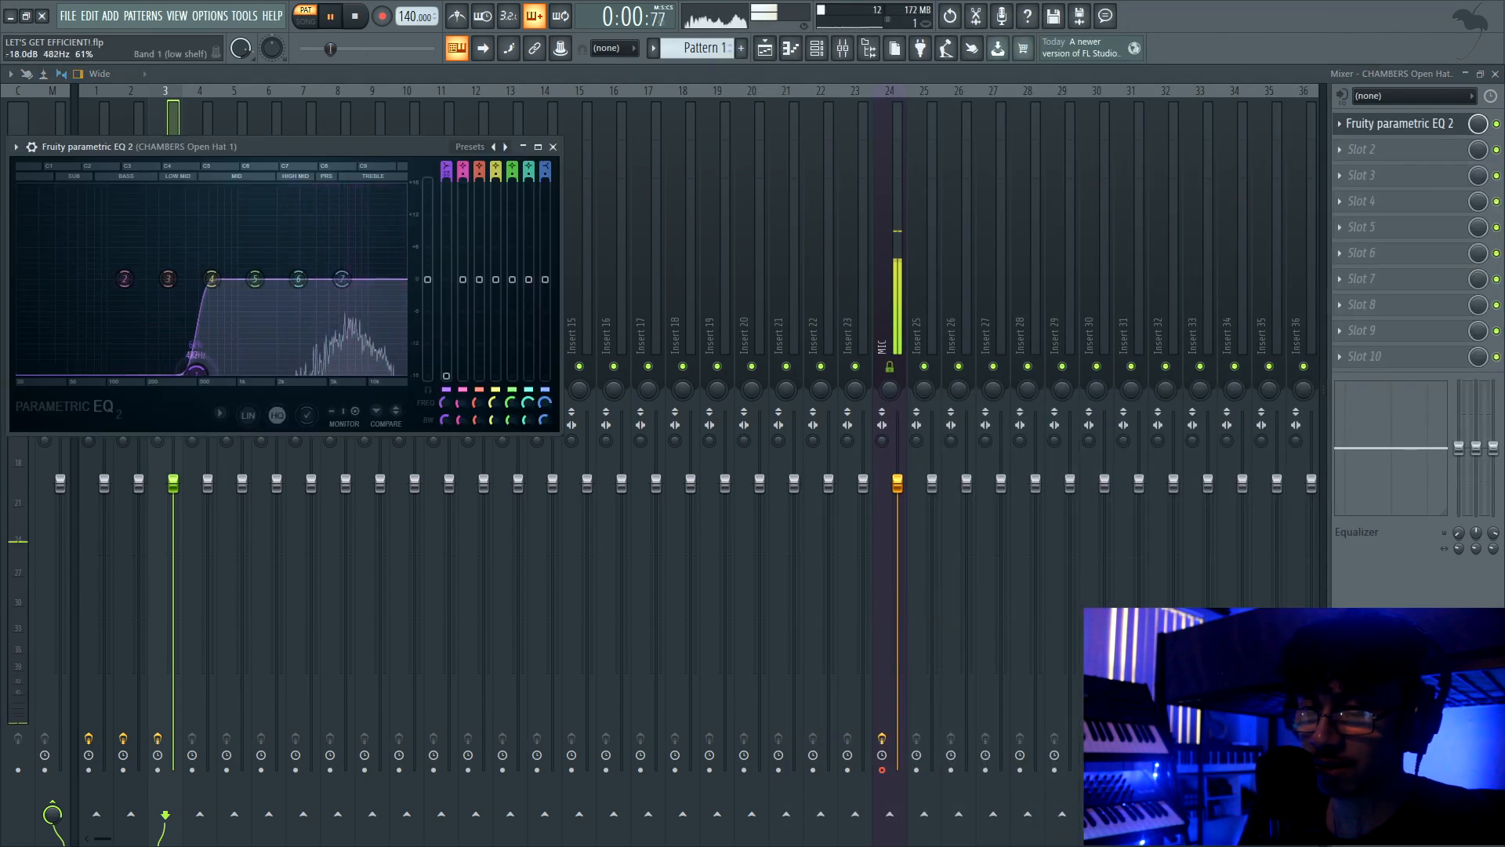
{"action": "key", "text": "space"}
Add Fruity Chorus to slot 2 of the CHAMBERS Open Hat 1 track and lower its mix level
{"action": "left_click", "coordinate": [1361, 149]}
{"action": "left_click", "coordinate": [1053, 78]}
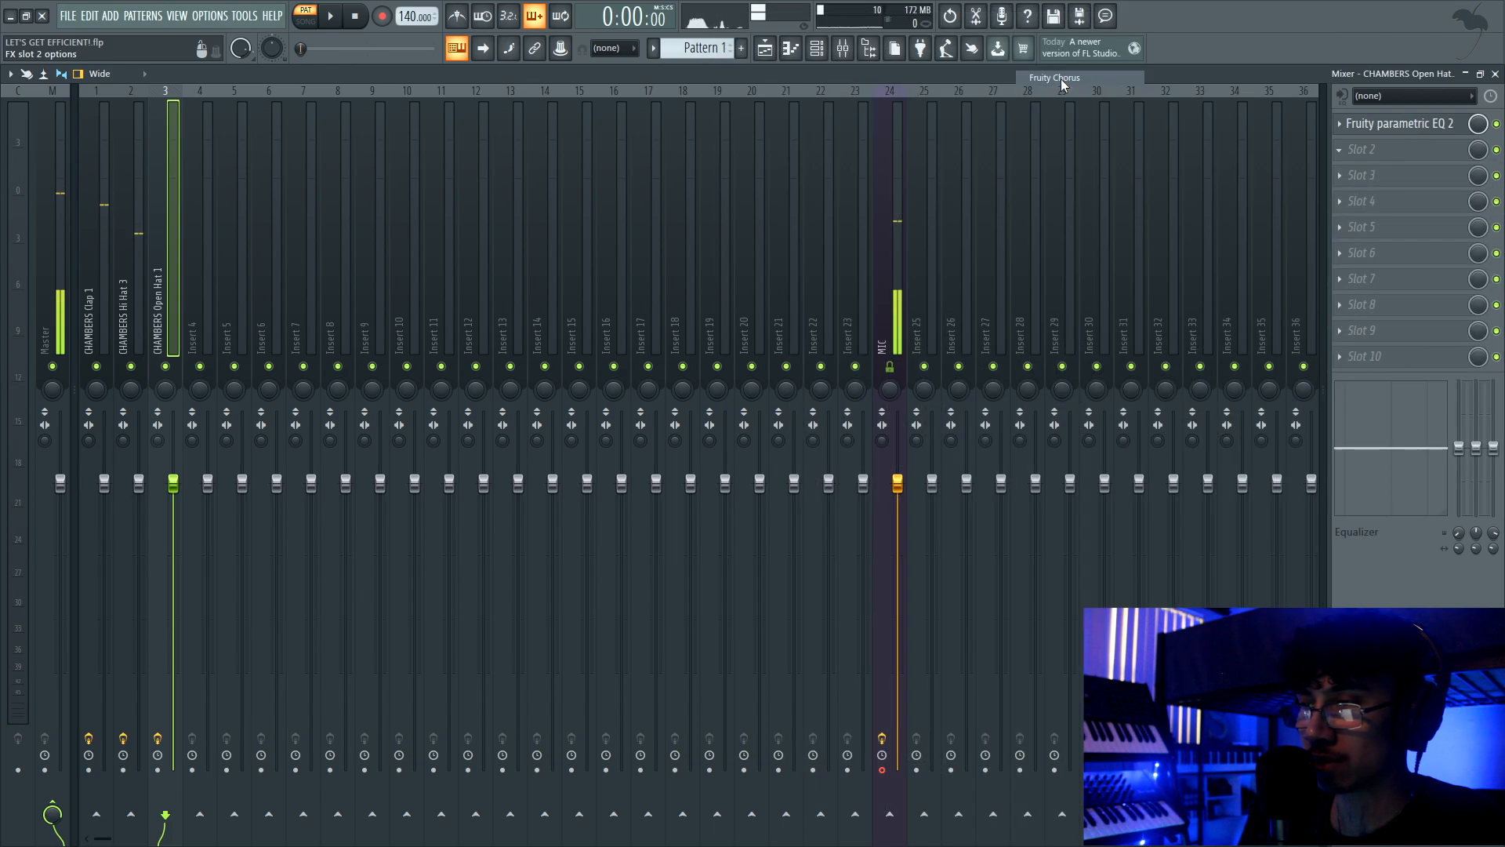
{"action": "left_click", "coordinate": [1379, 149]}
{"action": "key", "text": "space"}
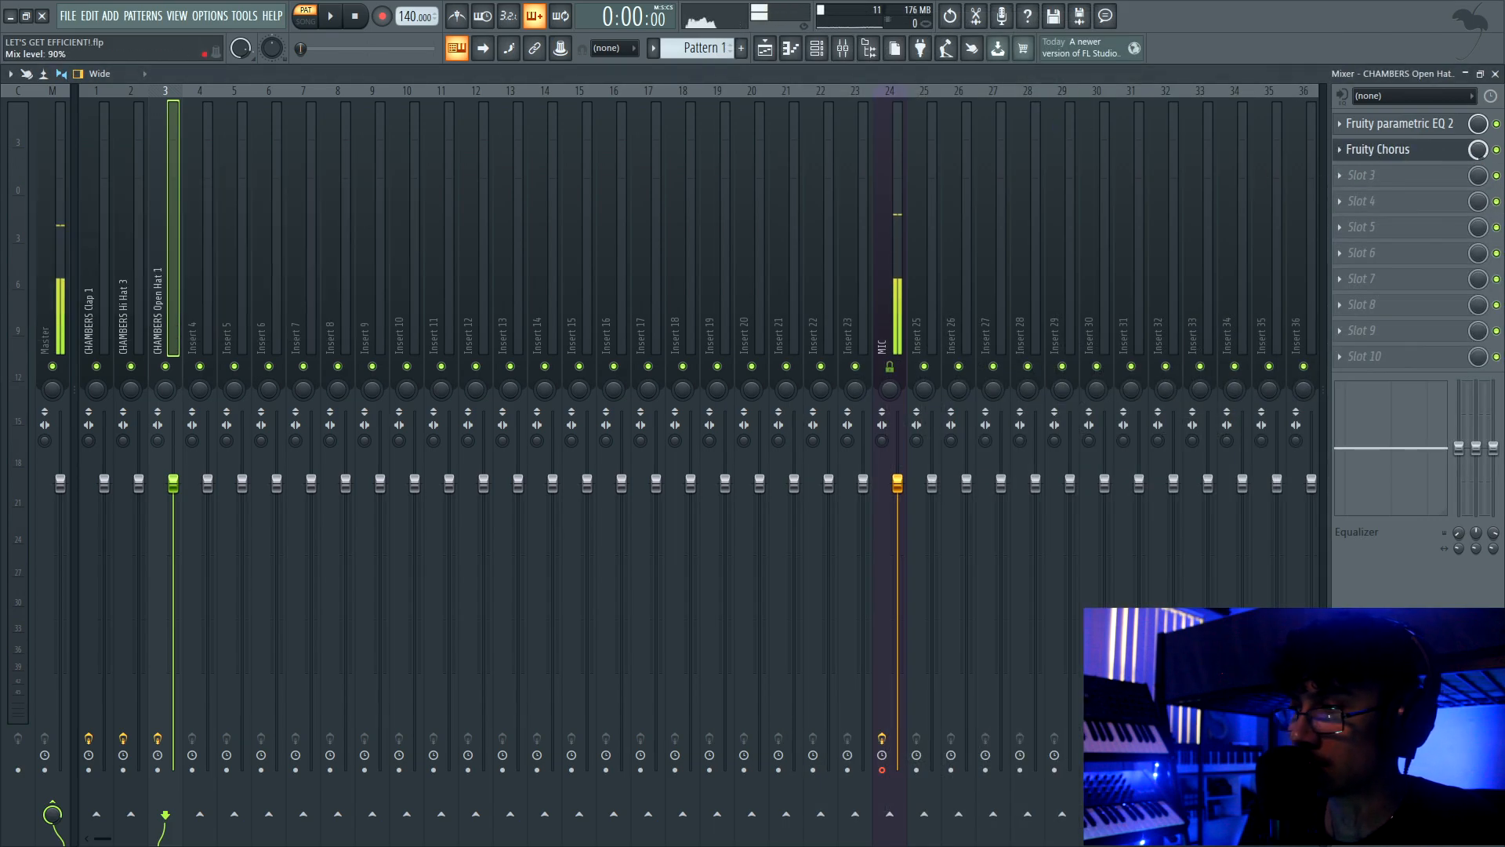
{"action": "key", "text": "space"}
Rename the CHAMBERS Clap 1 mixer track as clap
{"action": "left_click", "coordinate": [130, 288]}
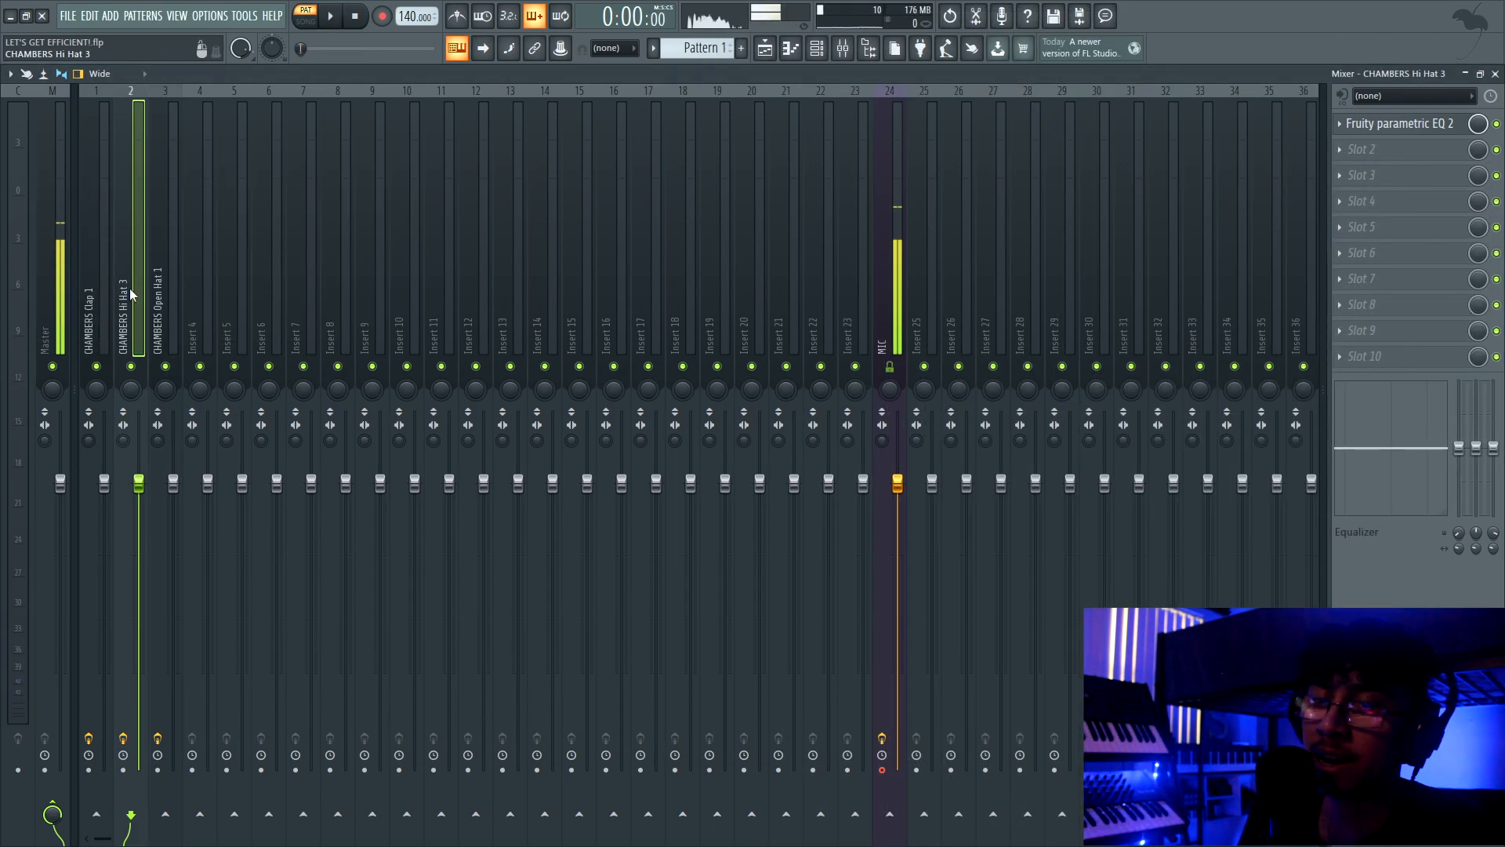
{"action": "left_click", "coordinate": [96, 279]}
{"action": "right_click", "coordinate": [95, 280]}
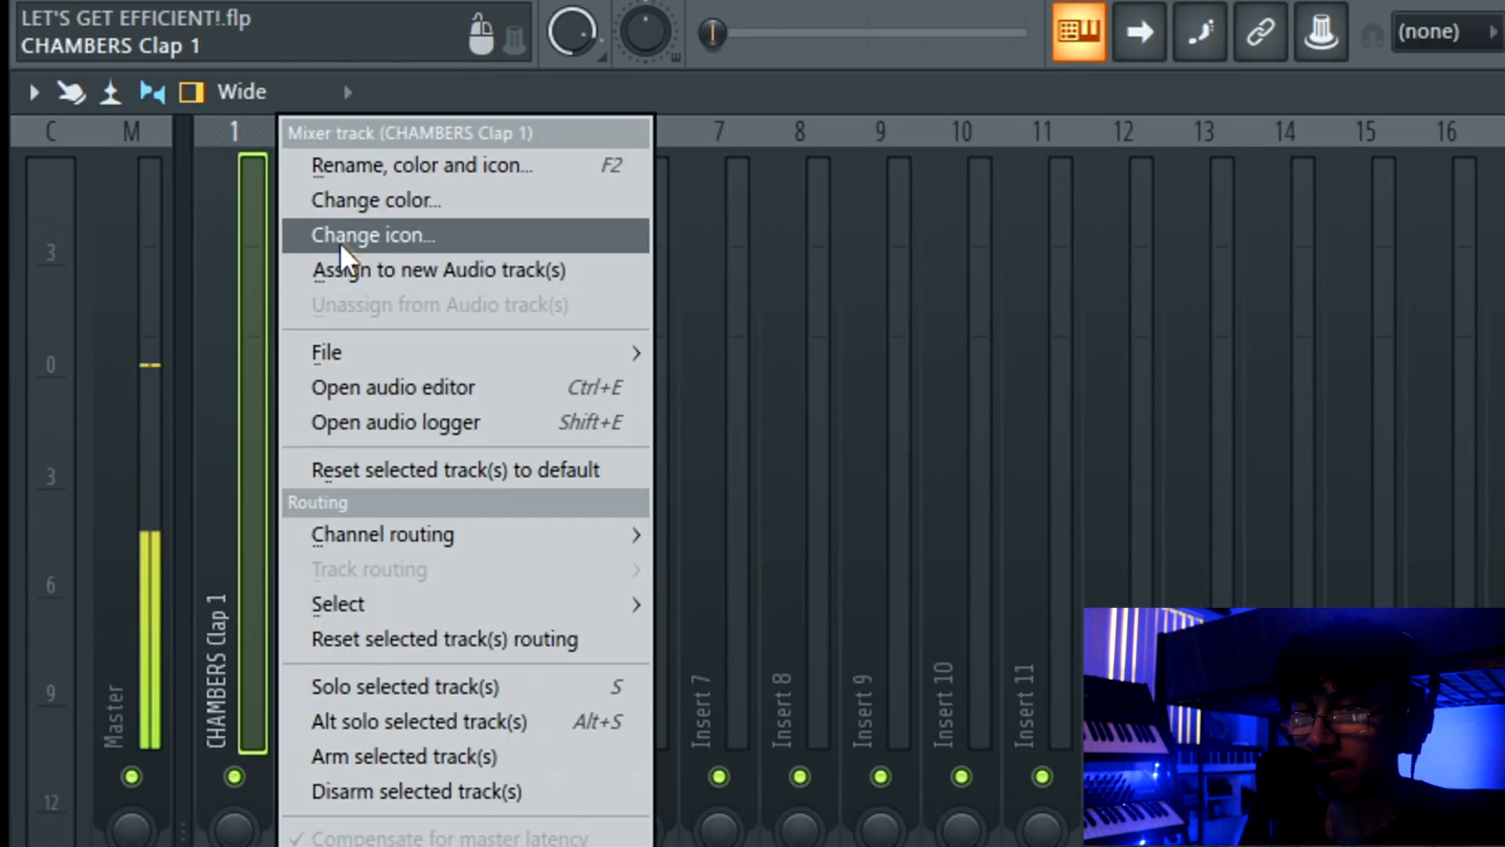
{"action": "left_click", "coordinate": [149, 105]}
{"action": "type", "text": "clap"}
{"action": "key", "text": "Return"}
Rename the CHAMBERS Hi Hat 3 mixer track as hat and the CHAMBERS Open Hat 1 track as open
{"action": "left_click", "coordinate": [418, 523]}
{"action": "key", "text": "F2"}
{"action": "type", "text": "hat"}
{"action": "key", "text": "Return"}
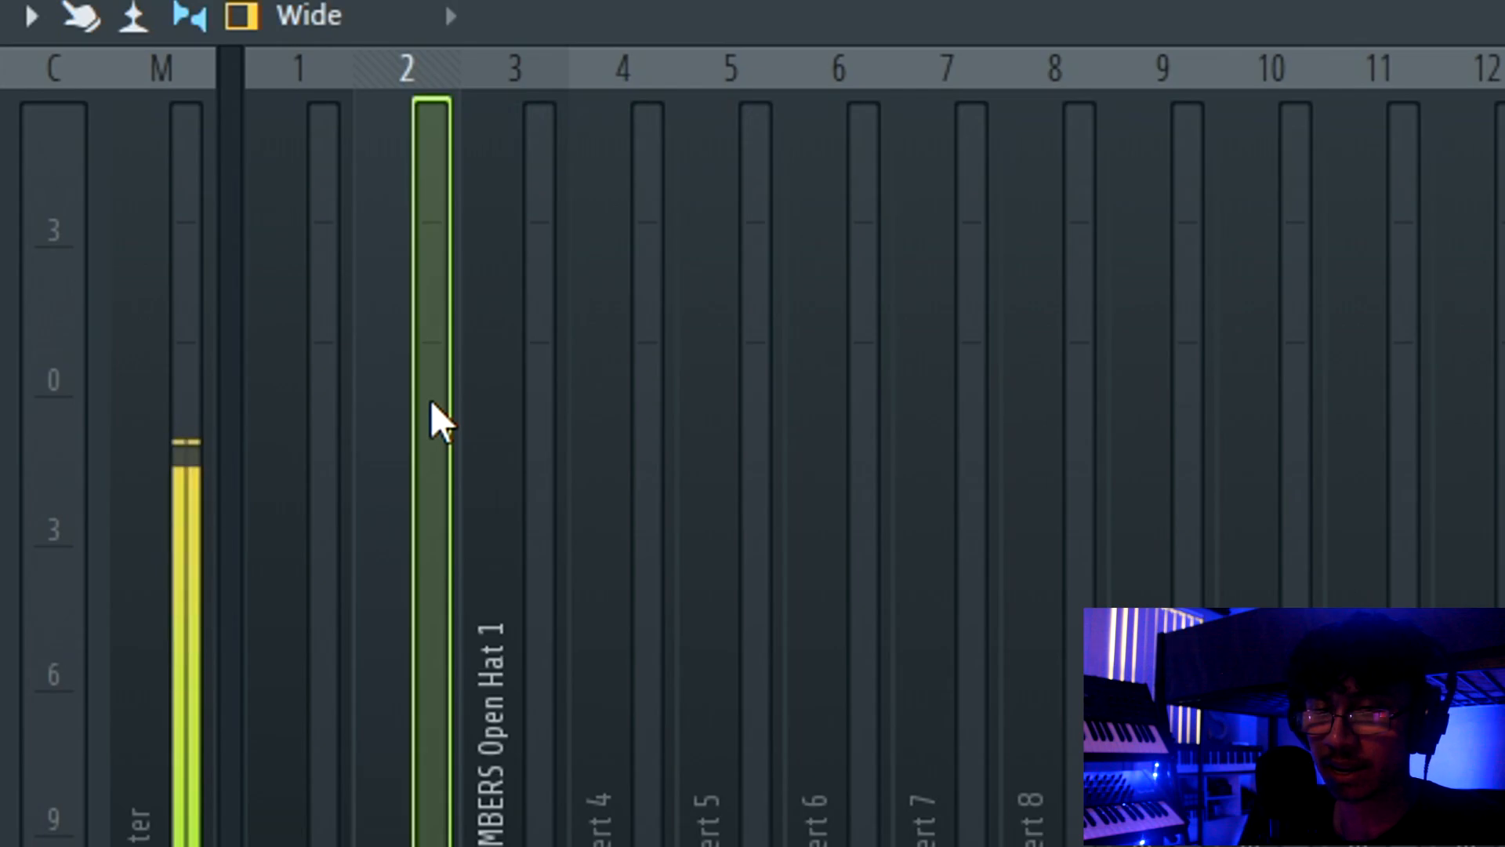
{"action": "left_click", "coordinate": [484, 565]}
{"action": "key", "text": "F2"}
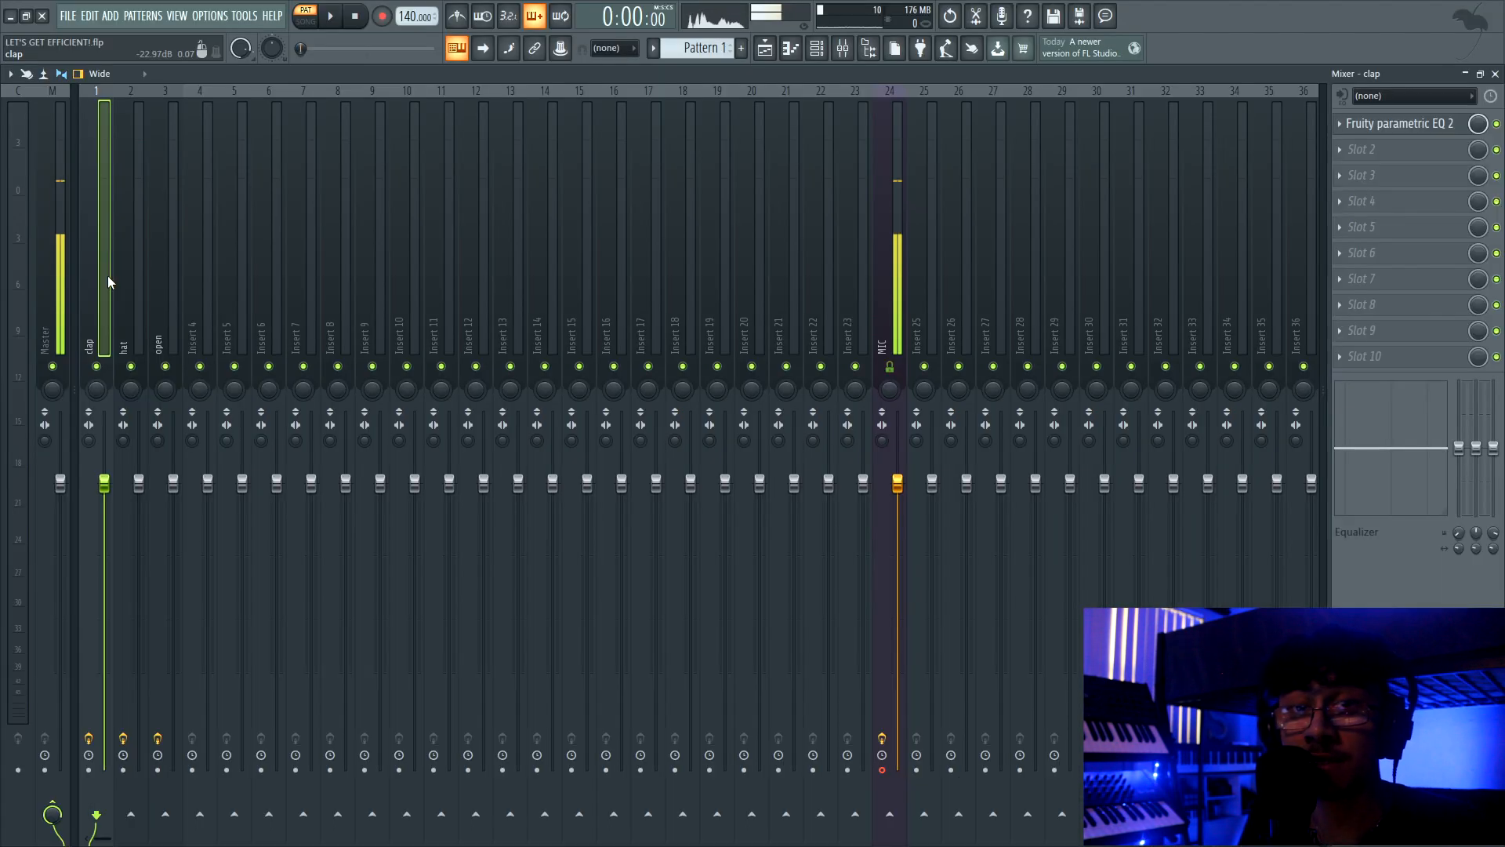
Save the clap track's mixer state as clap preset in the Mixer presets folder
{"action": "right_click", "coordinate": [107, 275]}
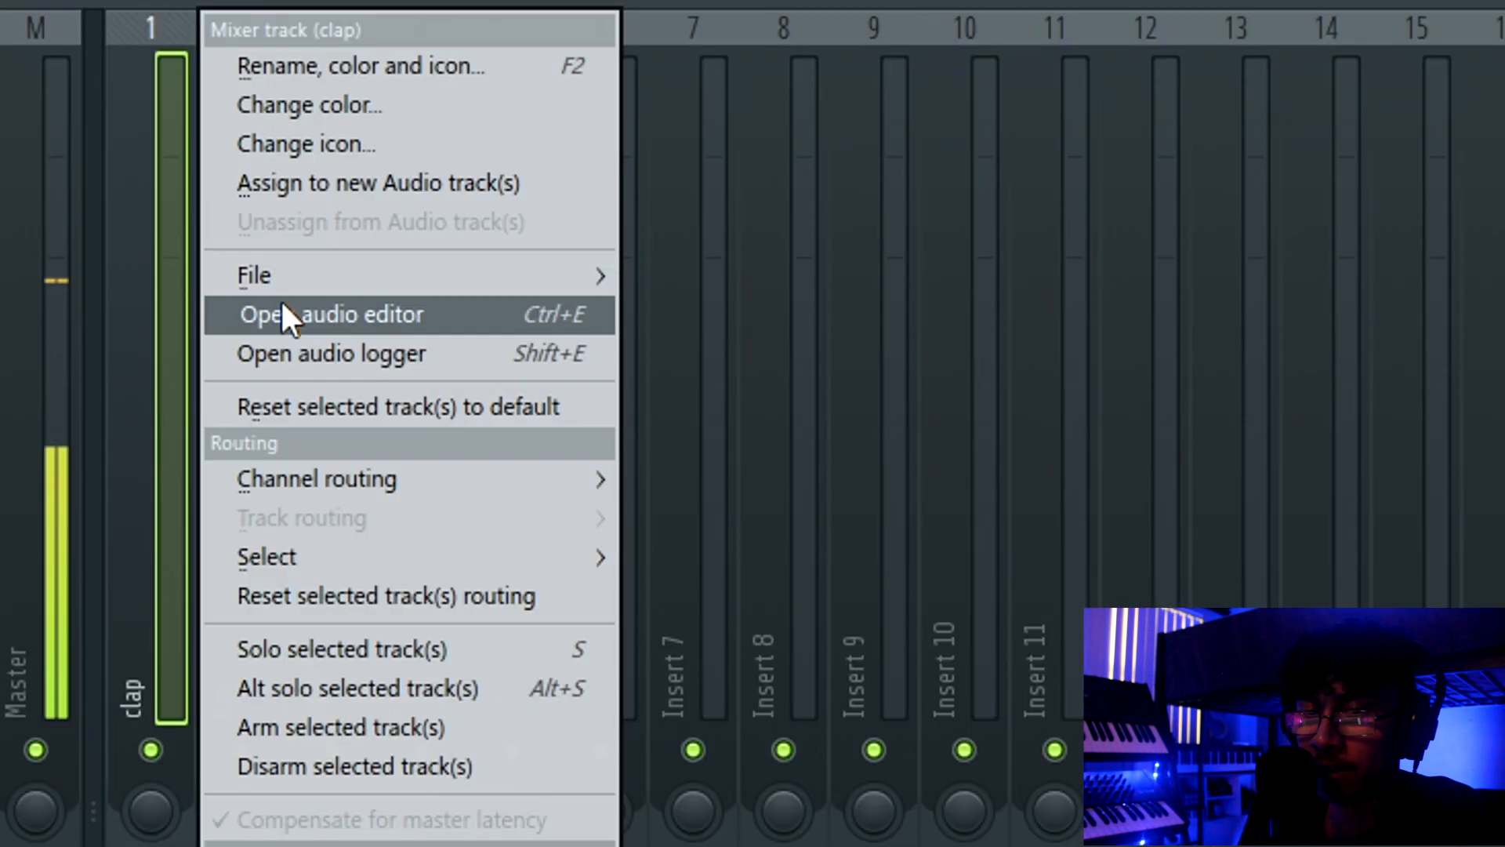
{"action": "mouse_move", "coordinate": [294, 289]}
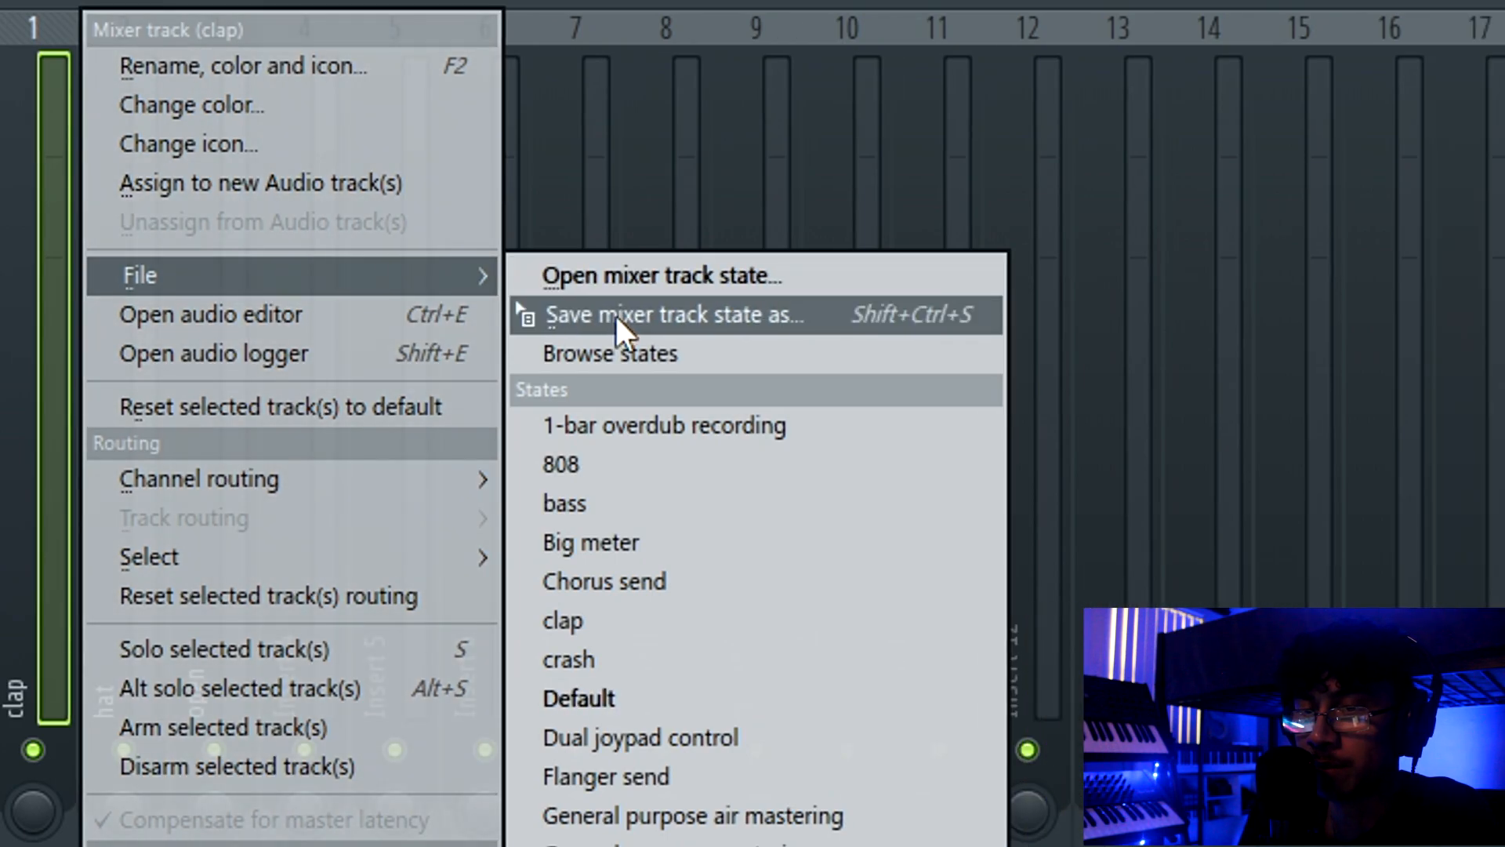
{"action": "left_click", "coordinate": [636, 319]}
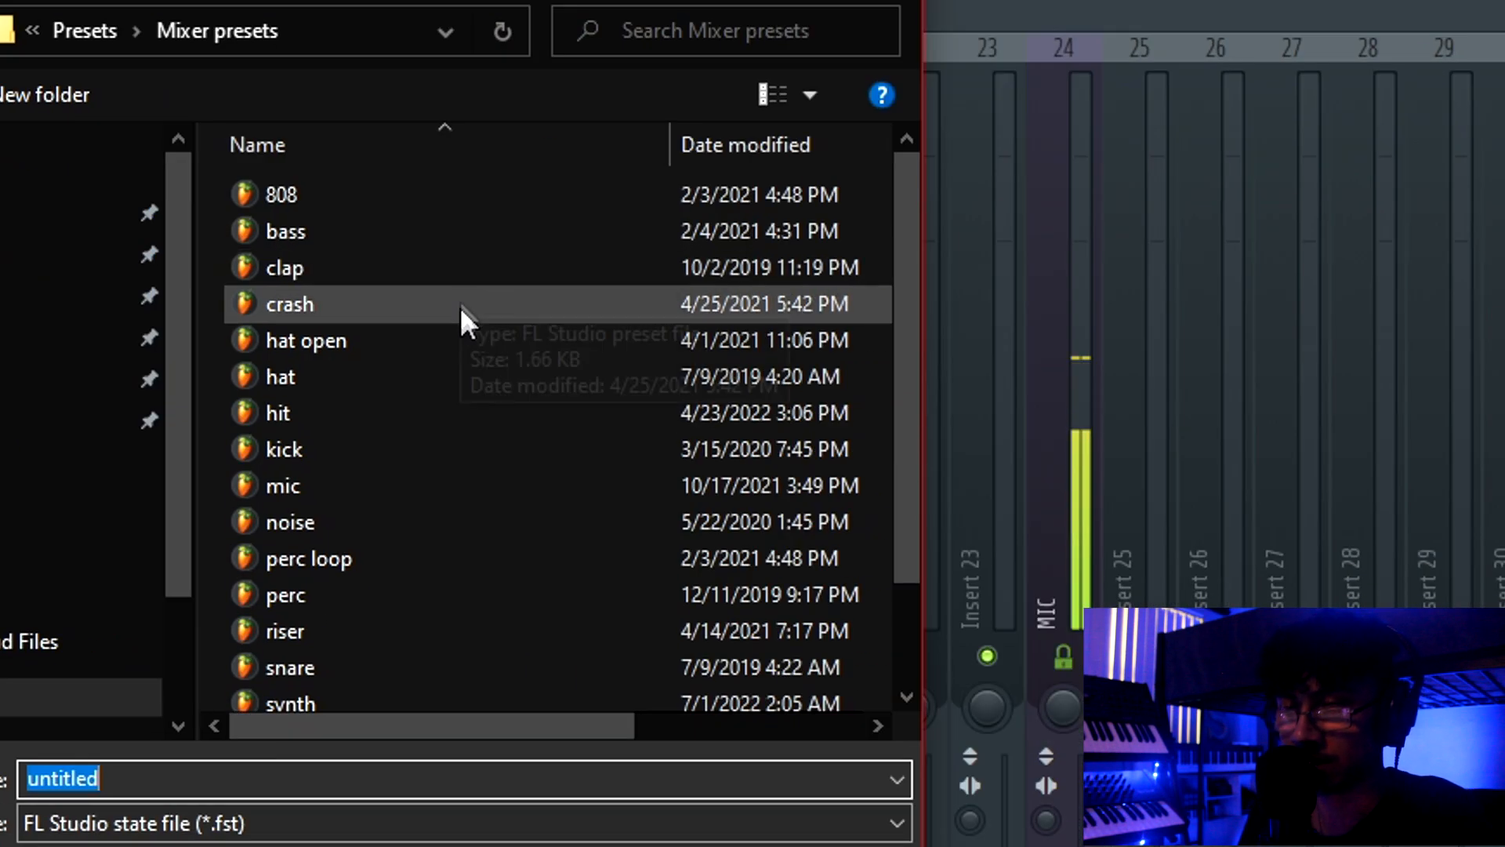
{"action": "scroll", "coordinate": [467, 251], "scroll_direction": "down", "scroll_amount": 1}
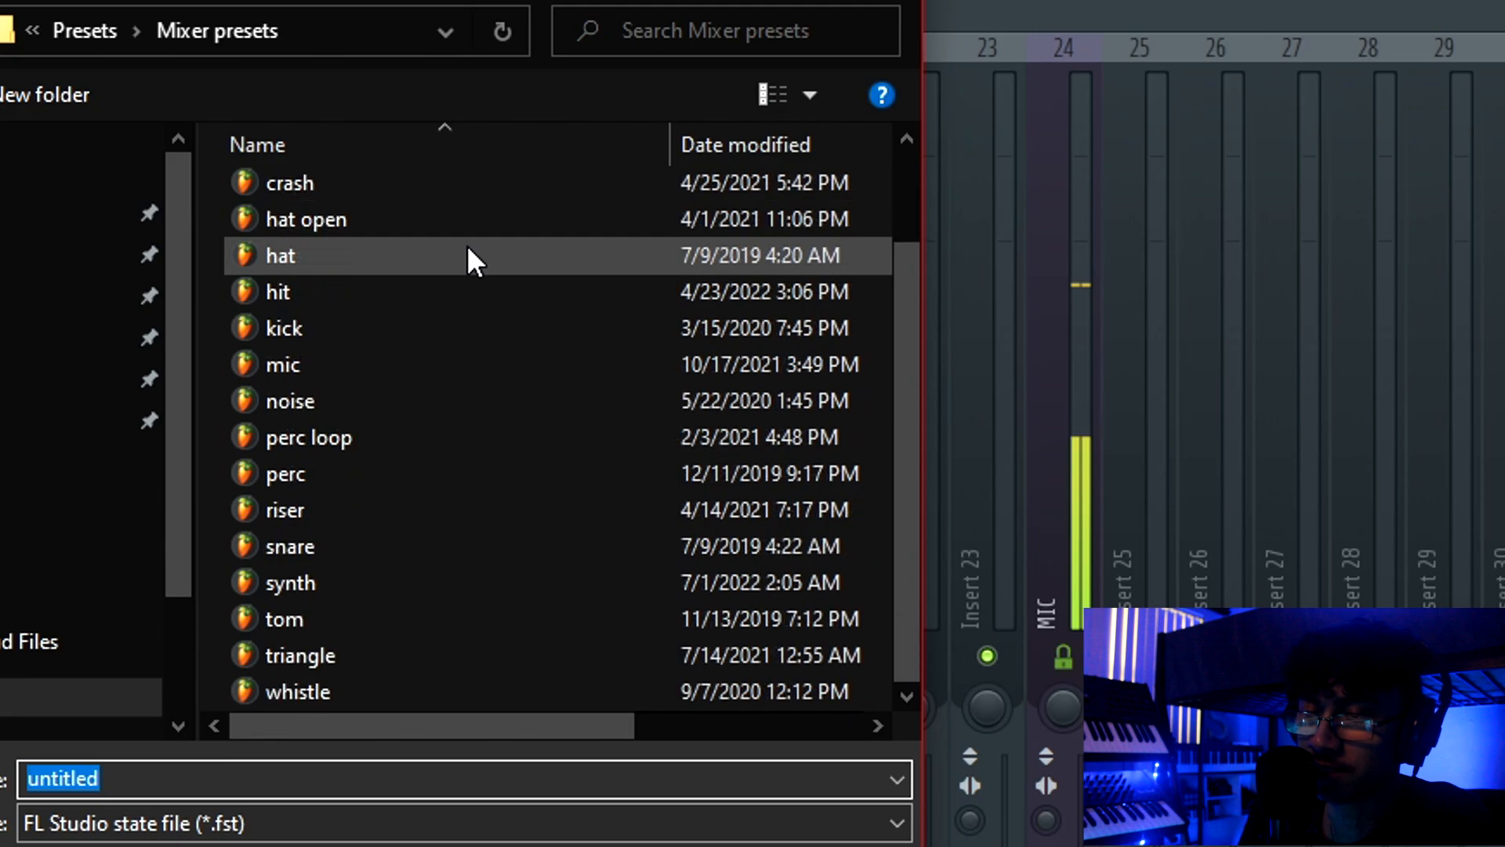
{"action": "scroll", "coordinate": [456, 599], "scroll_direction": "up", "scroll_amount": 1}
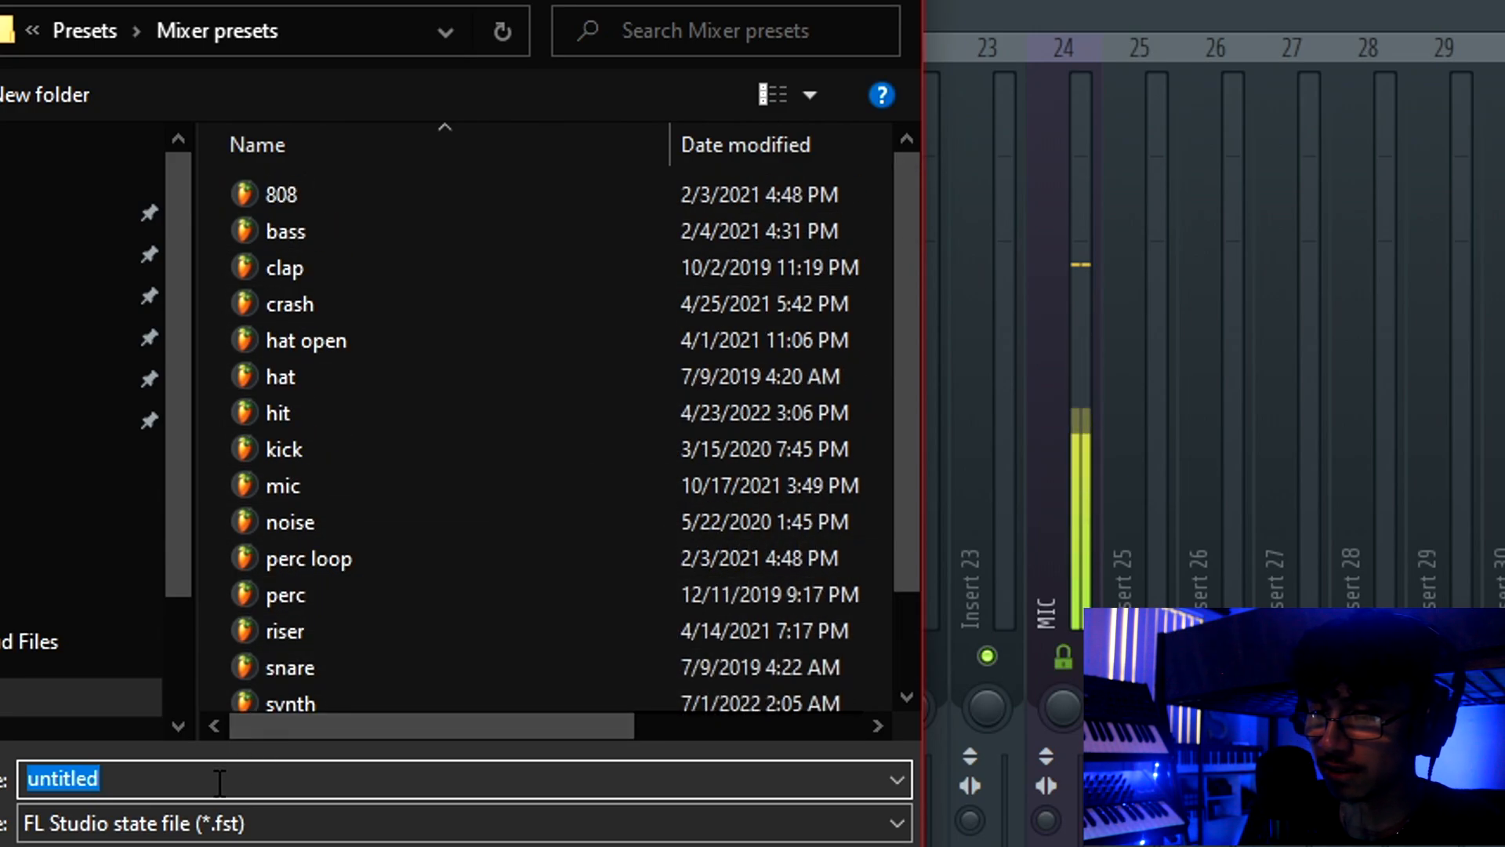
{"action": "type", "text": "clap"}
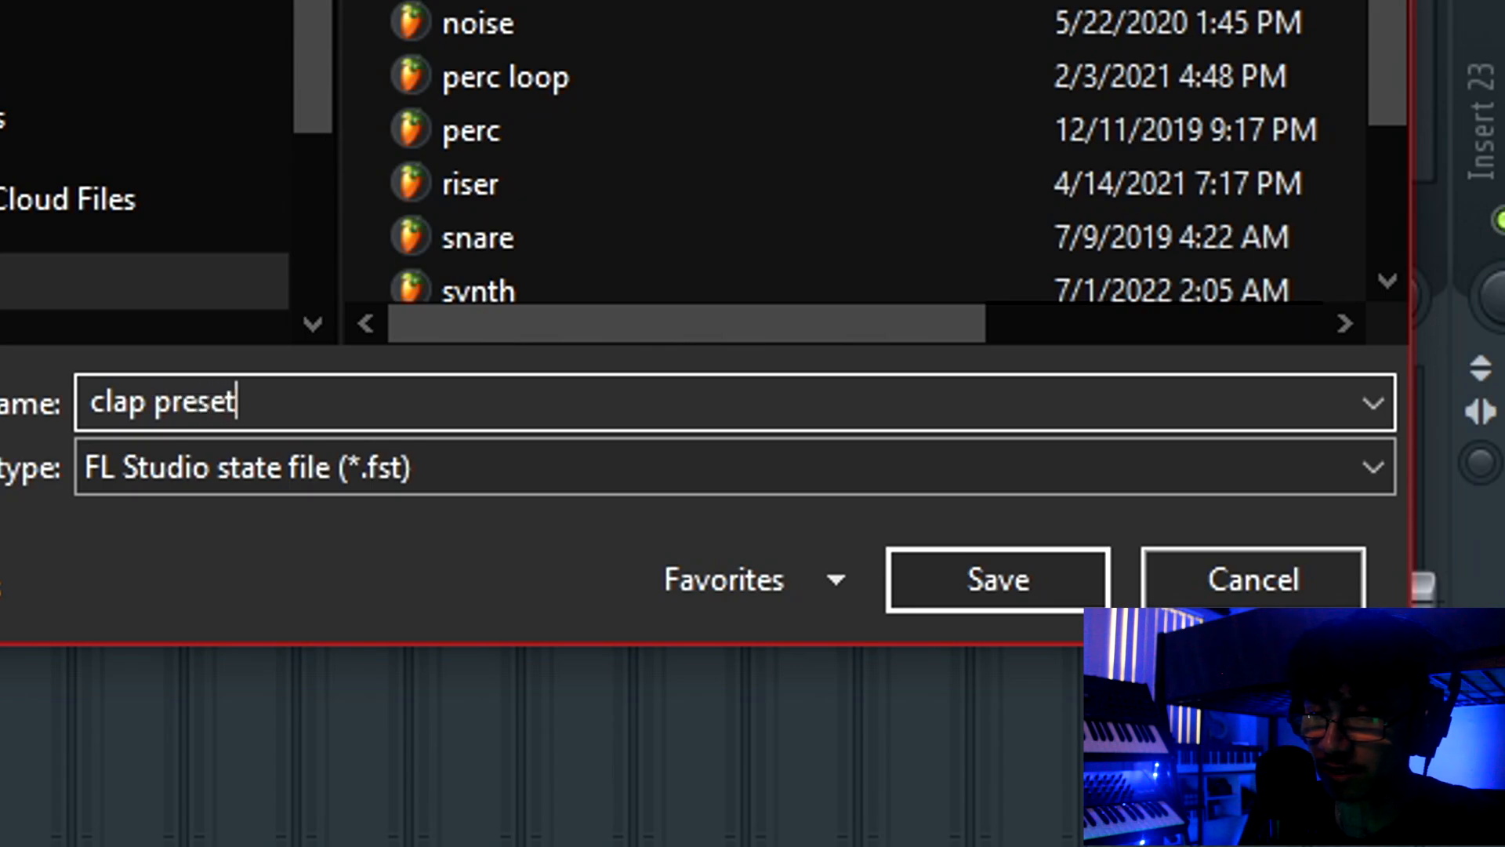
{"action": "type", "text": " preset"}
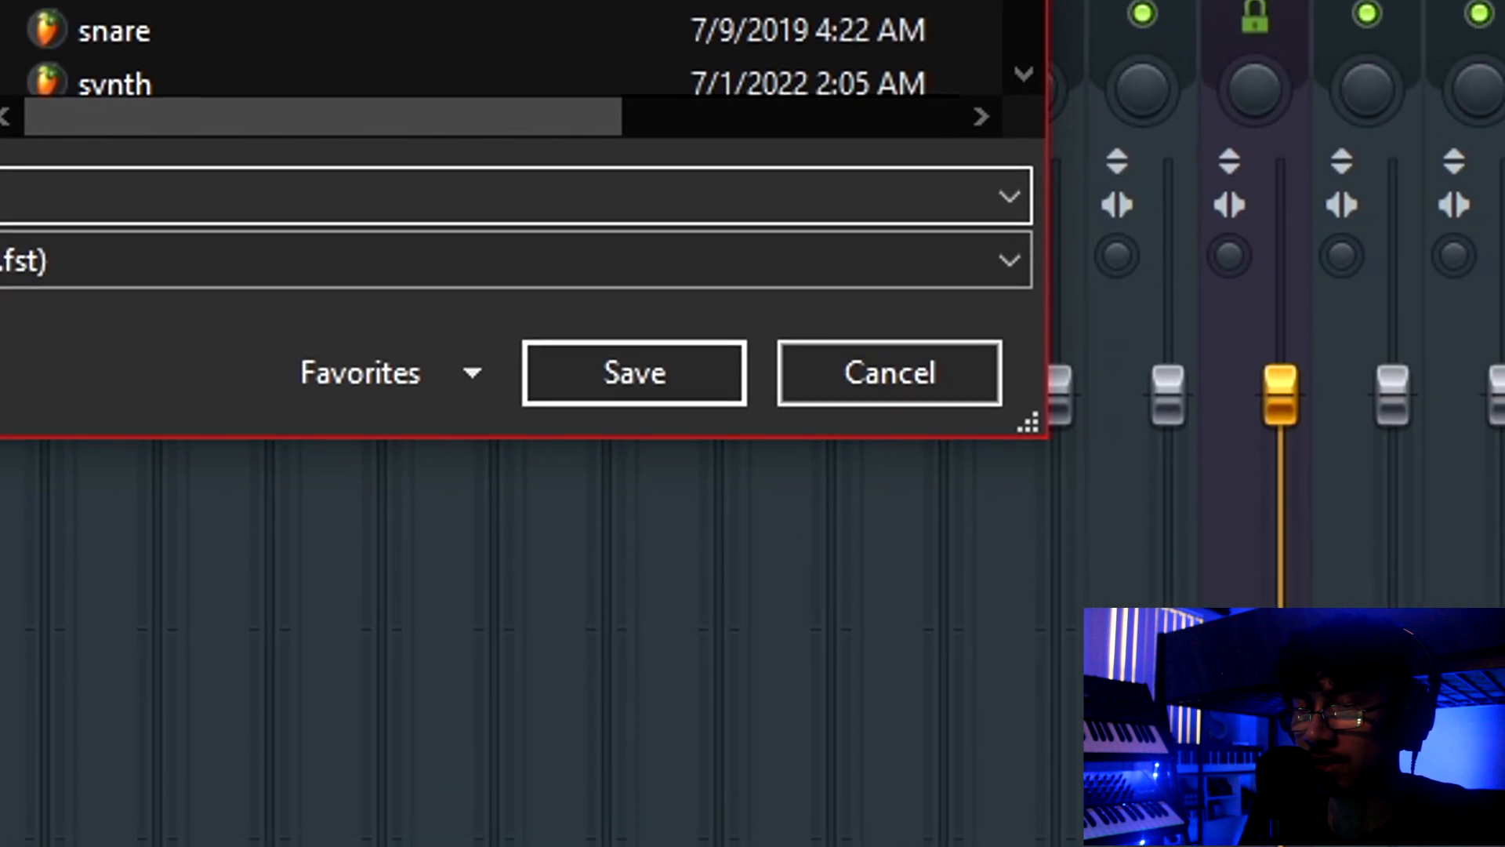
{"action": "key", "text": "Return"}
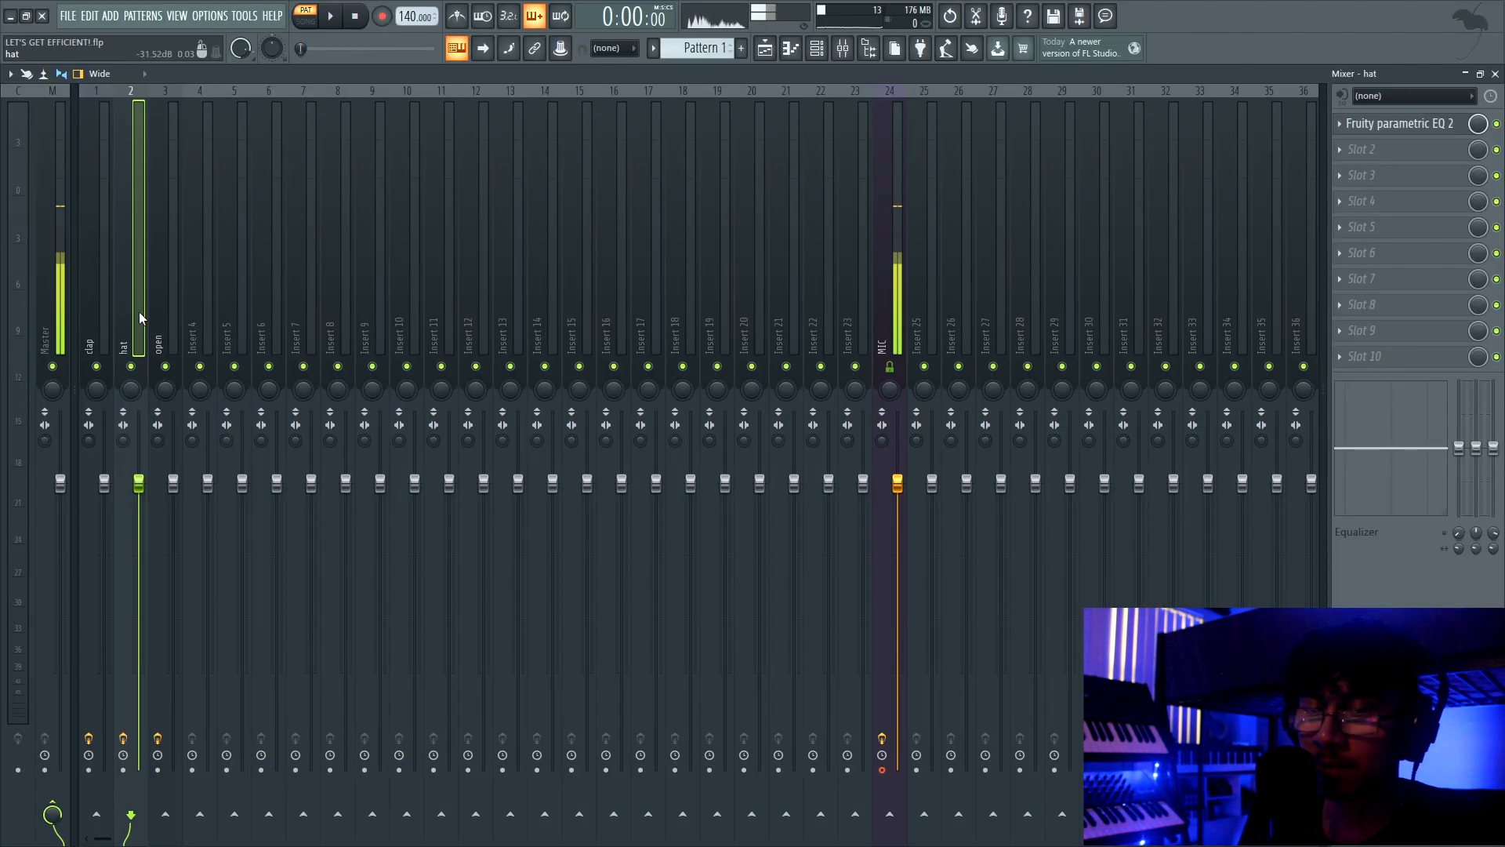
Save the hat track's mixer state as hat preset in the Mixer presets folder
{"action": "right_click", "coordinate": [139, 312]}
{"action": "mouse_move", "coordinate": [185, 177]}
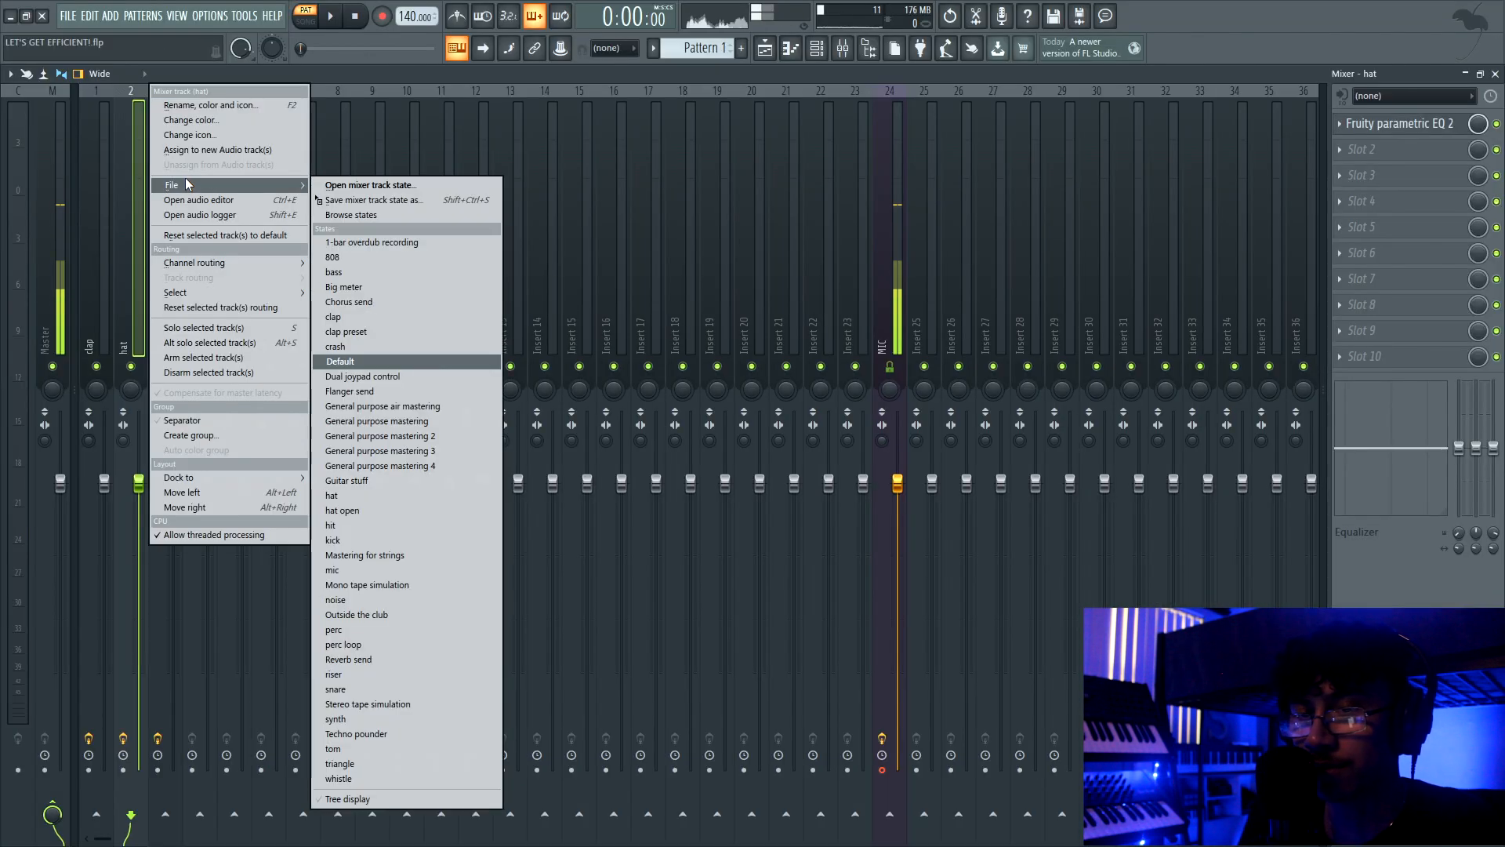
{"action": "left_click", "coordinate": [337, 200]}
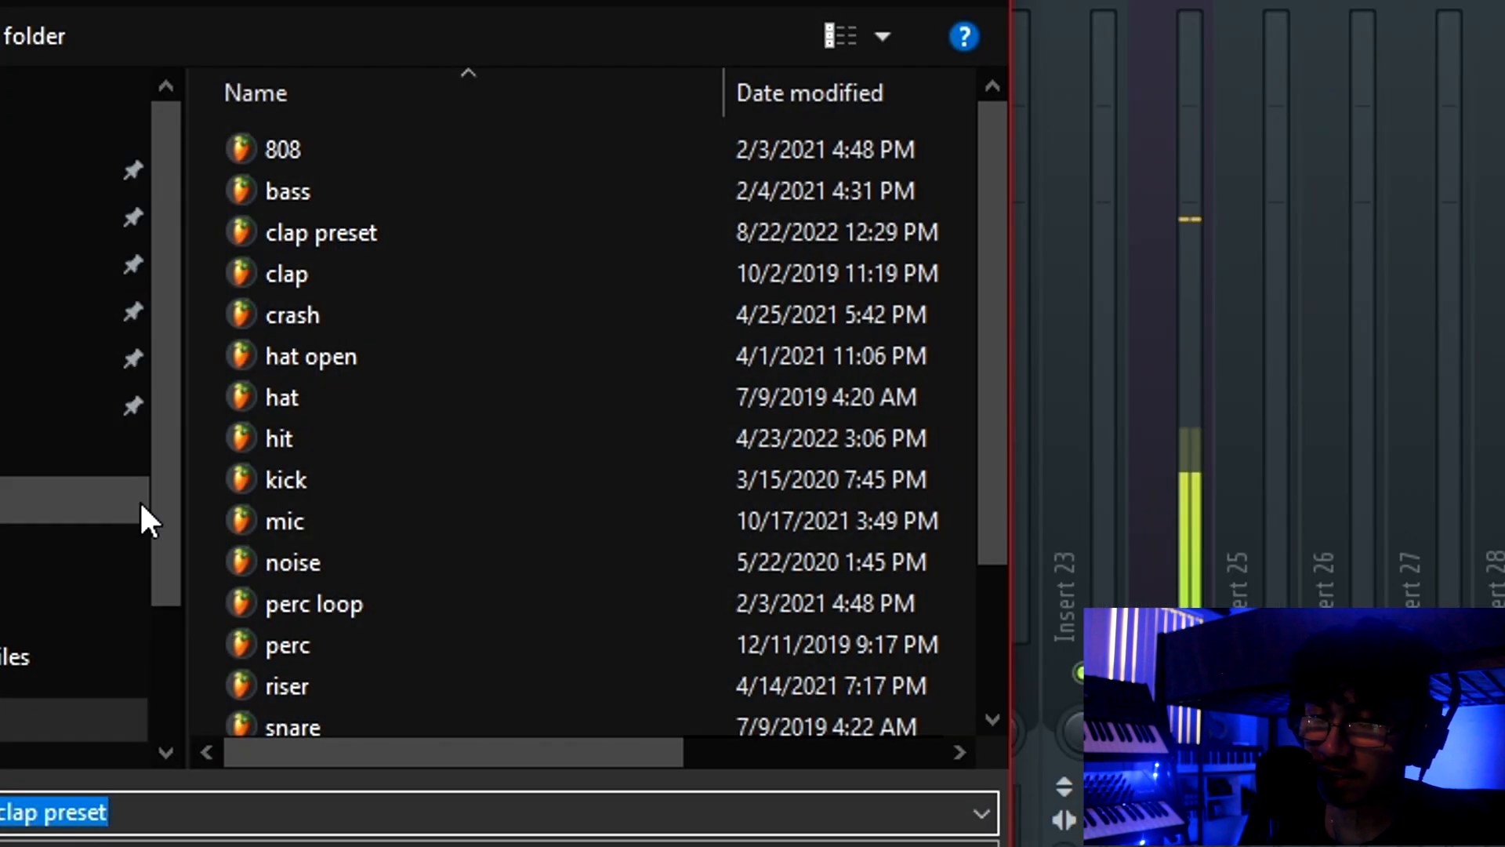
{"action": "type", "text": "hat preset"}
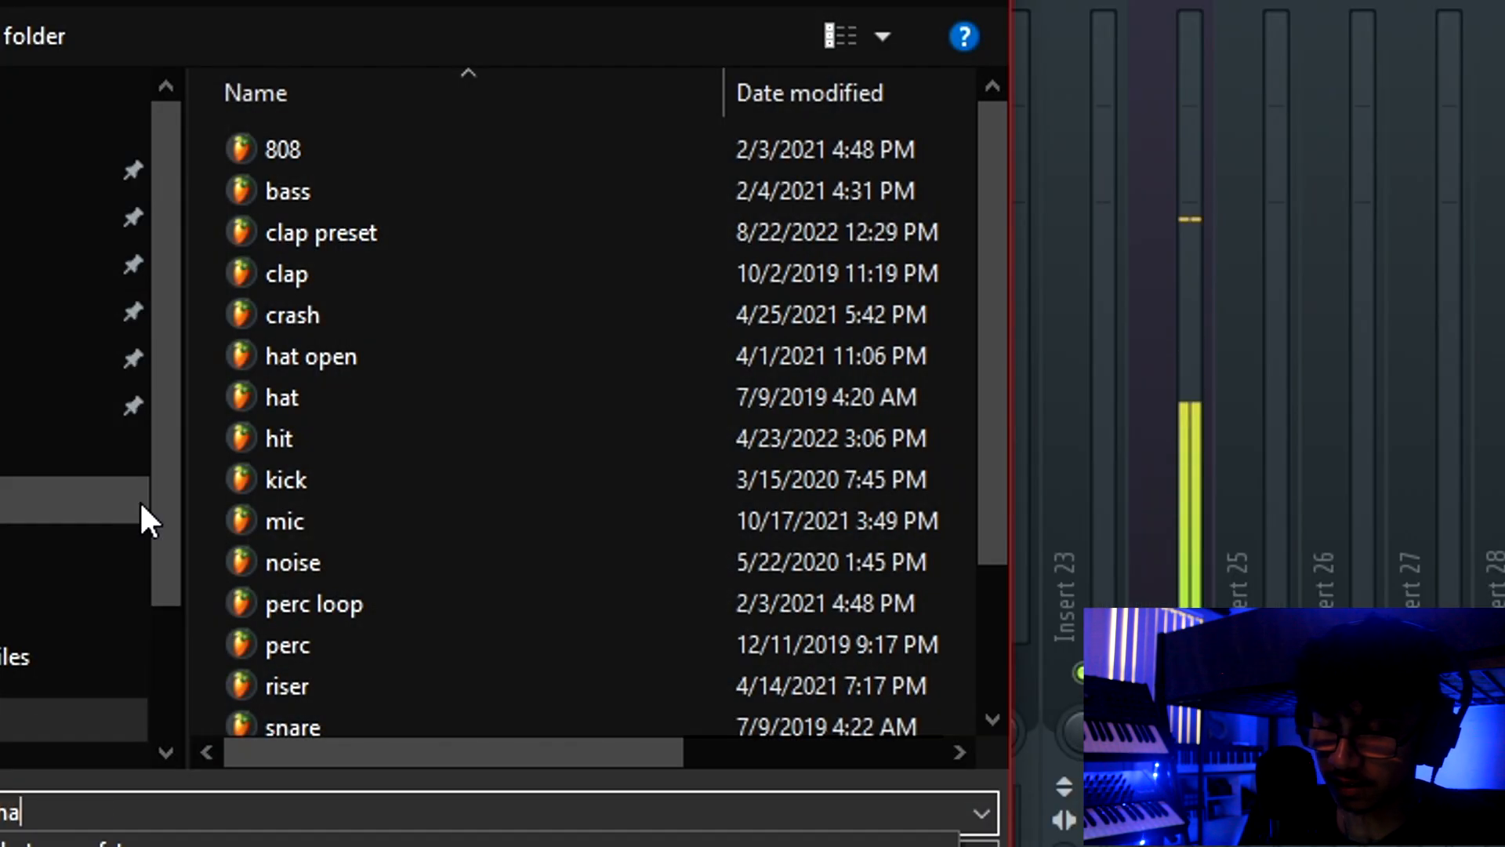
{"action": "key", "text": "Return"}
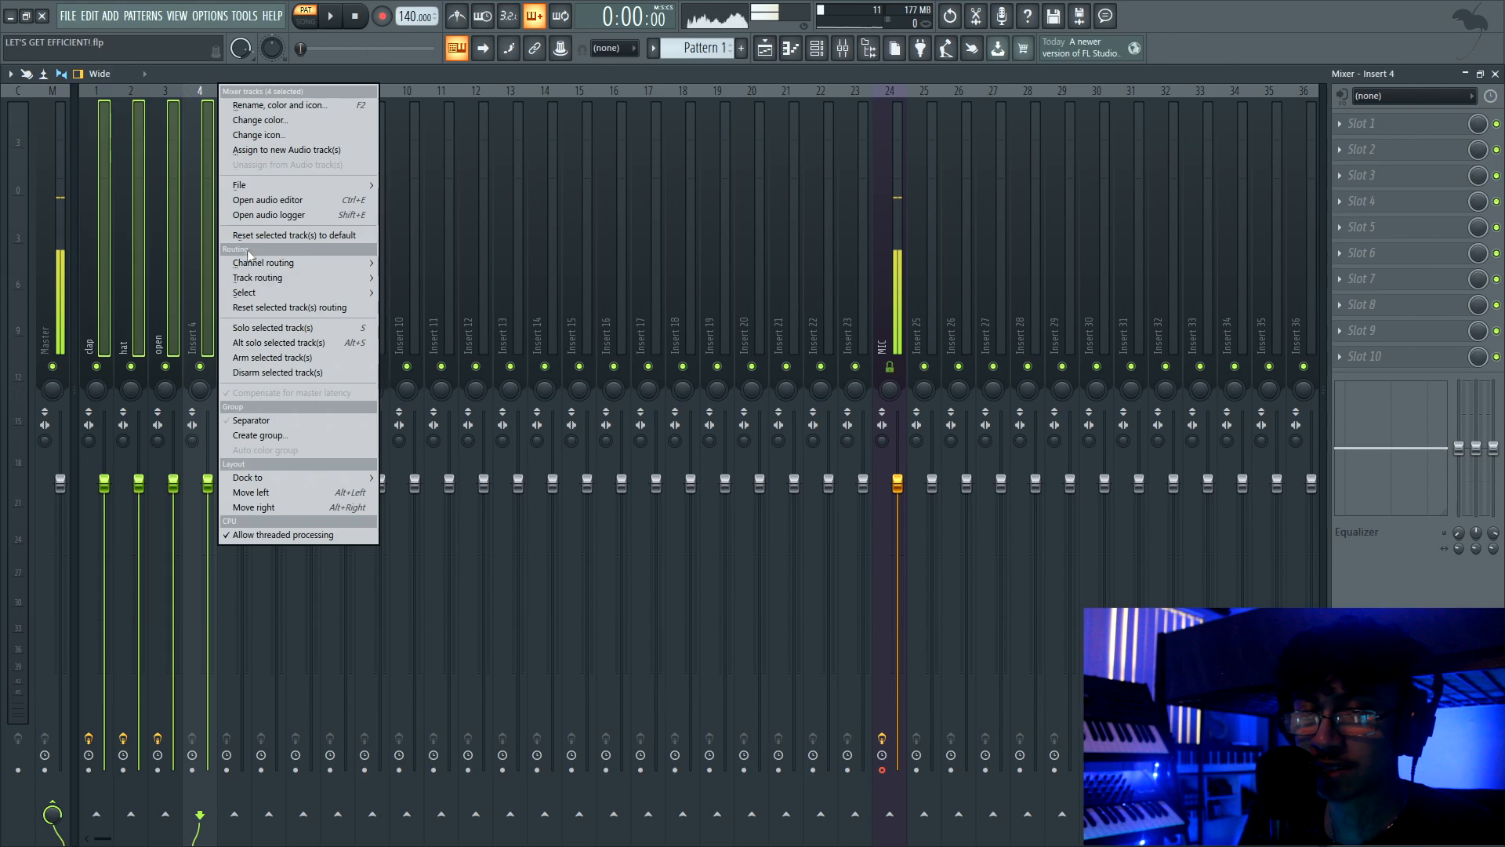
Reset mixer tracks 1 to 4 to default and route the three CHAMBERS channels to mixer tracks 1 to 3
{"action": "left_click", "coordinate": [266, 234]}
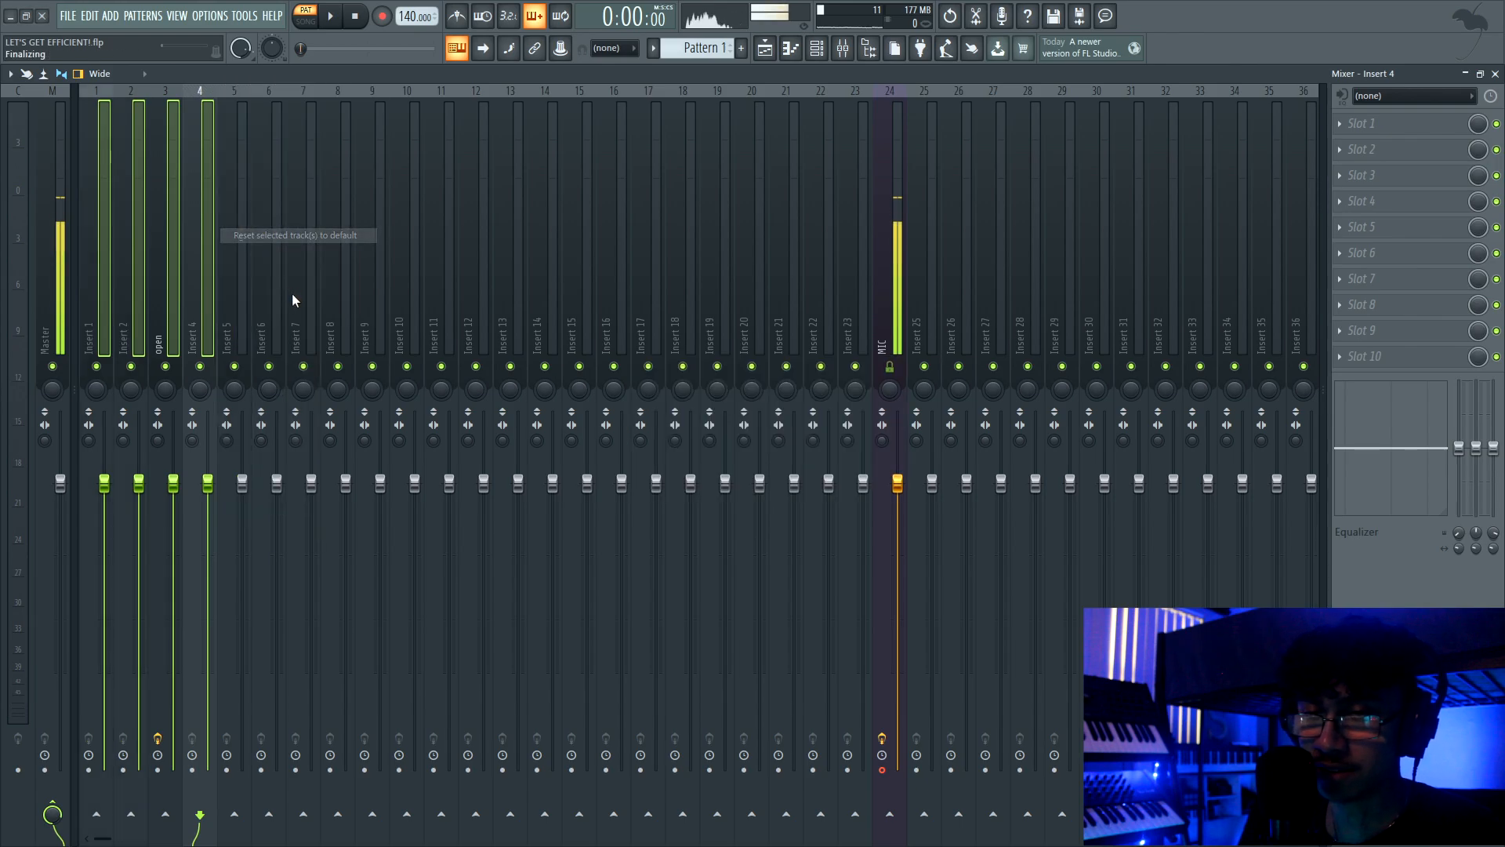
{"action": "left_click", "coordinate": [259, 313]}
{"action": "key", "text": "F6"}
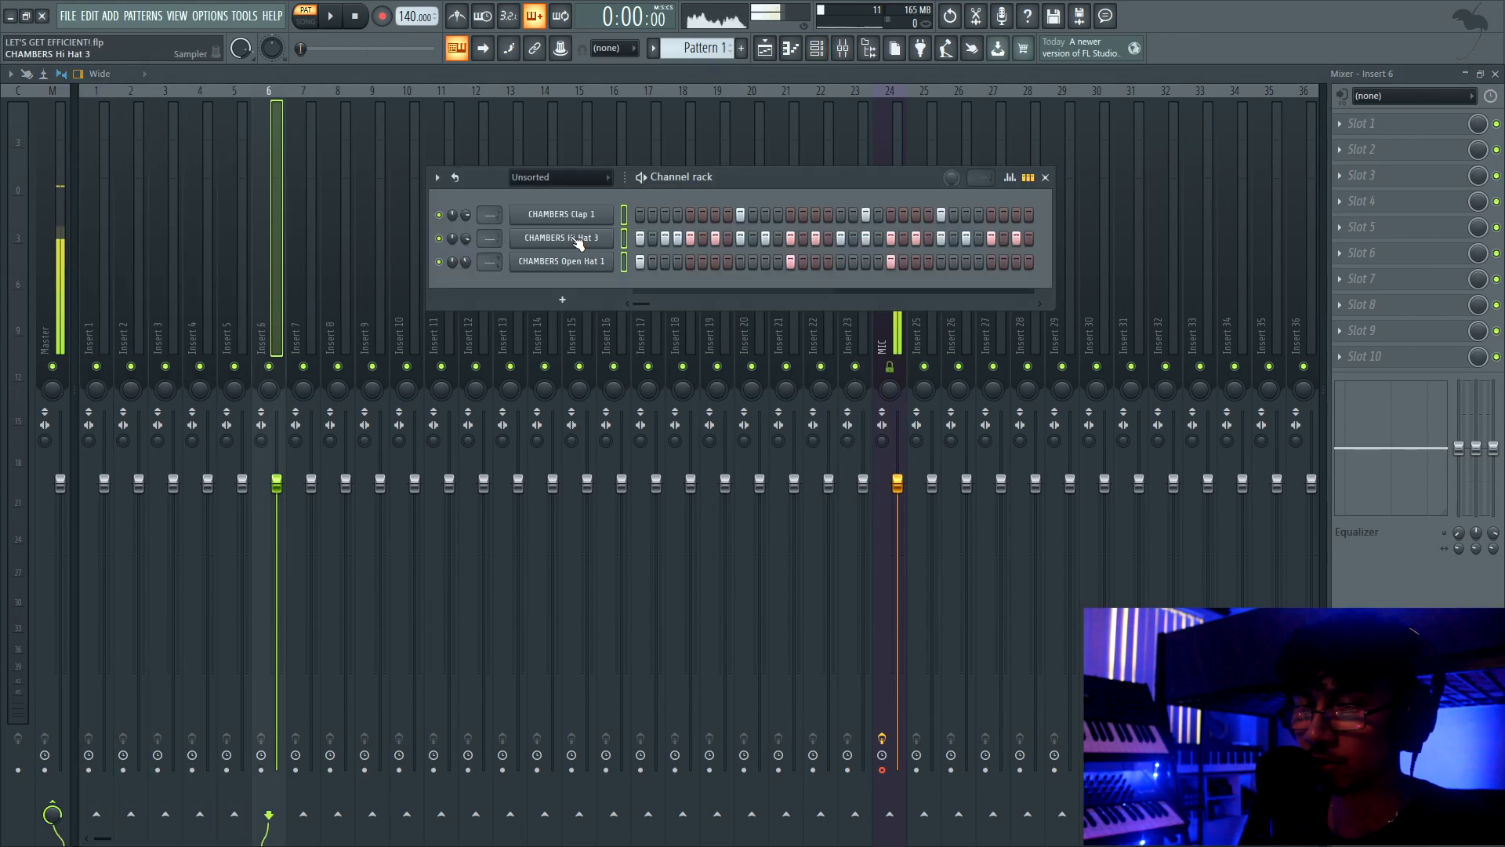
{"action": "right_click", "coordinate": [102, 280]}
{"action": "left_click", "coordinate": [245, 263]}
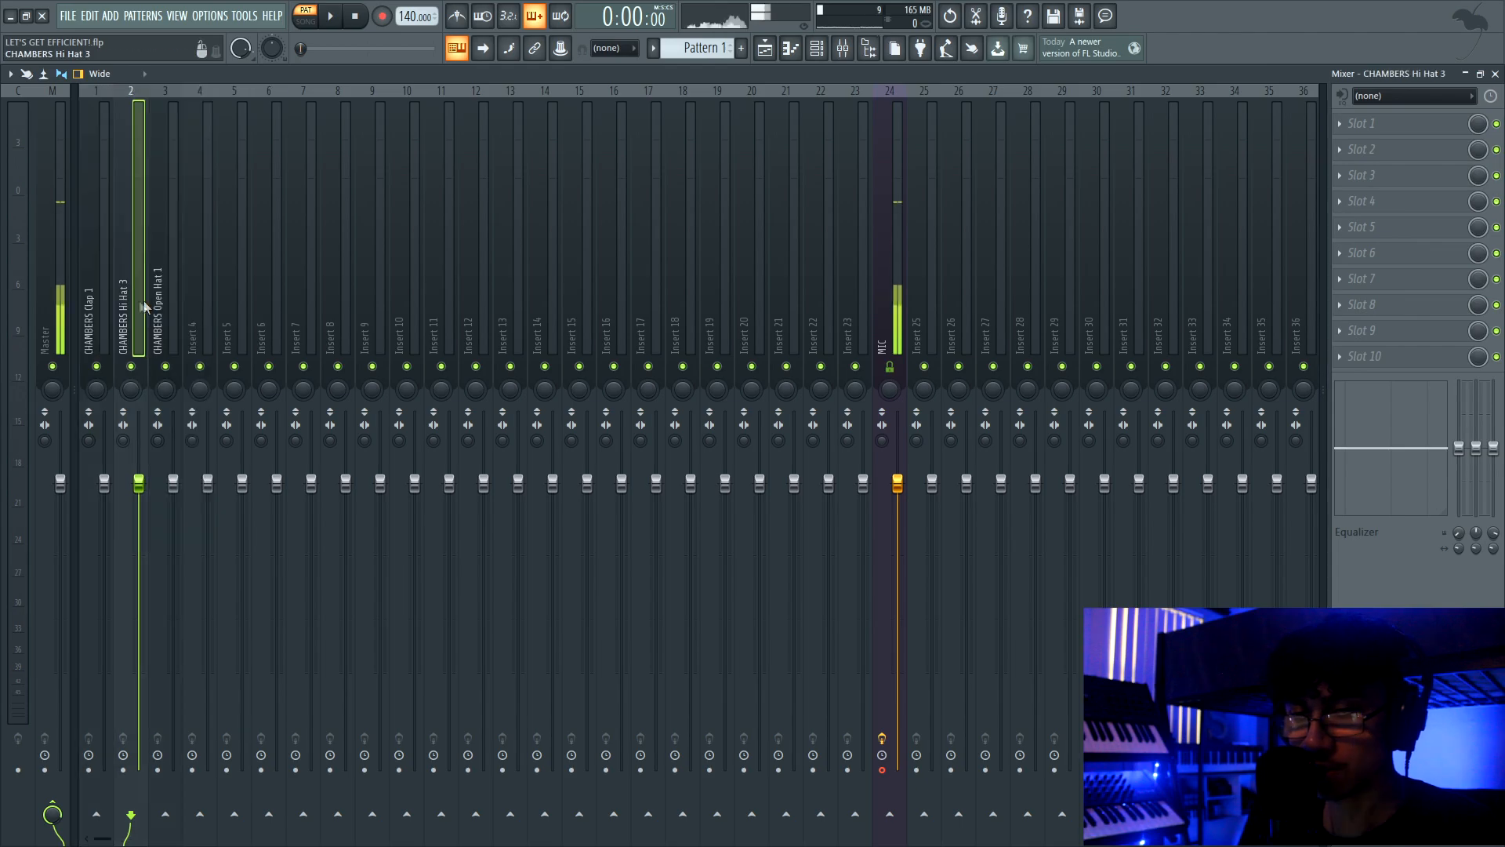
{"action": "key", "text": "space"}
{"action": "key", "text": "space"}
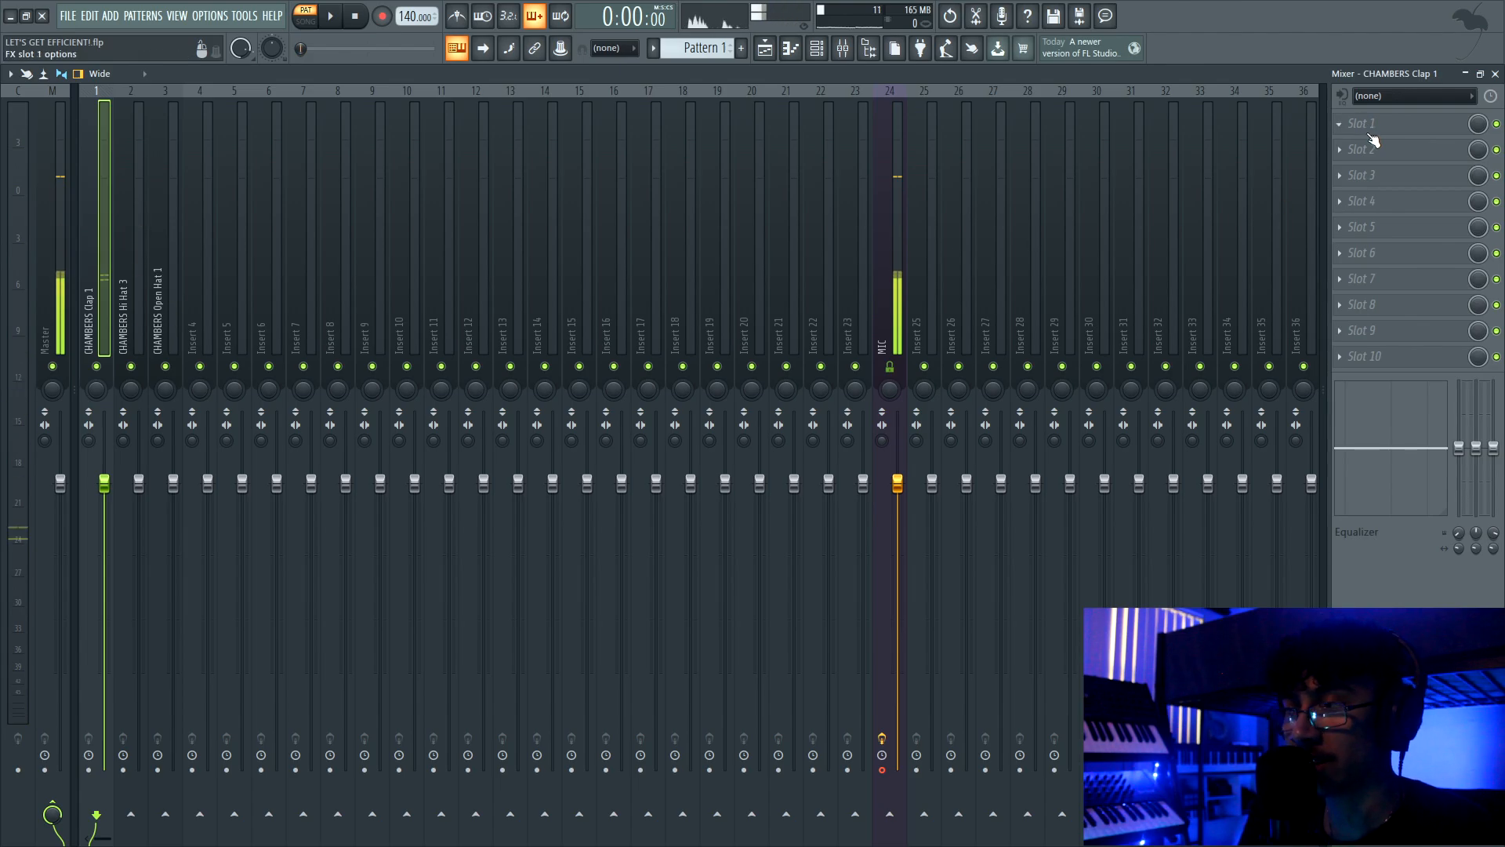
Load the clap preset state onto the CHAMBERS Clap 1 mixer track and open its Fruity parametric EQ 2
{"action": "left_click", "coordinate": [157, 295]}
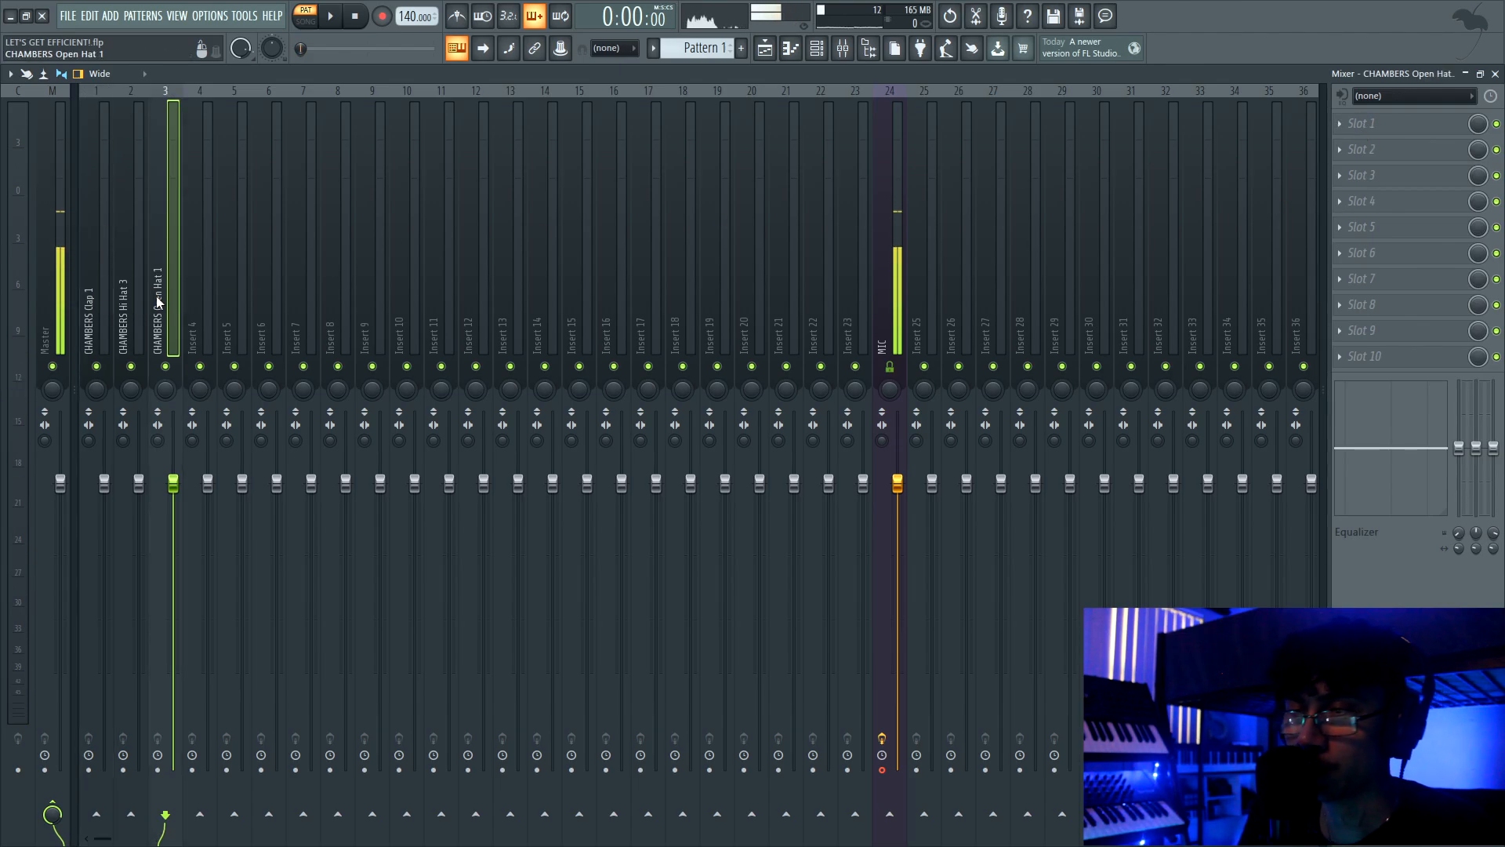
{"action": "left_click", "coordinate": [101, 256]}
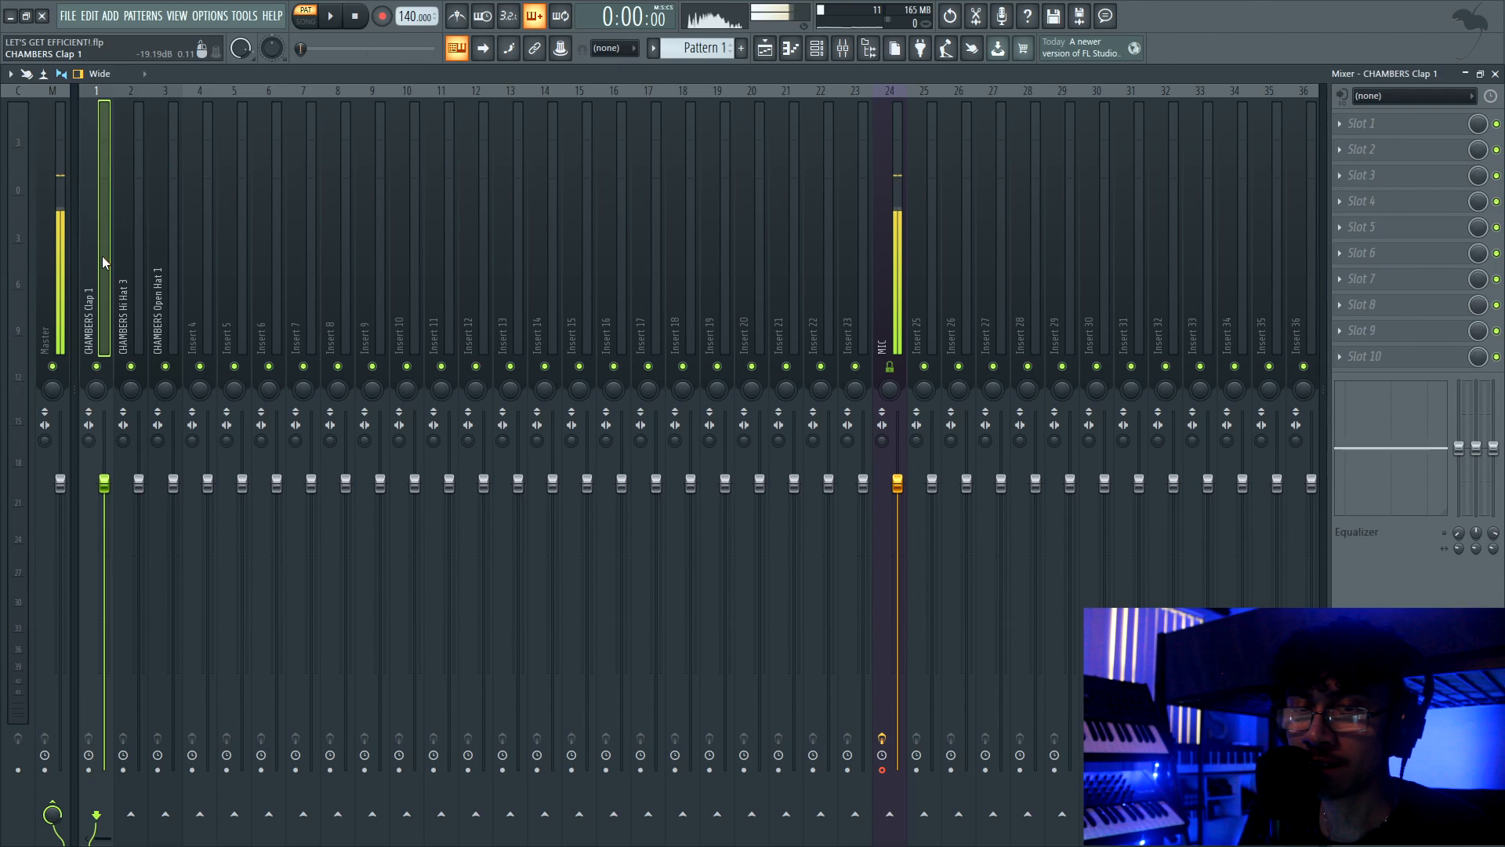
{"action": "right_click", "coordinate": [100, 253]}
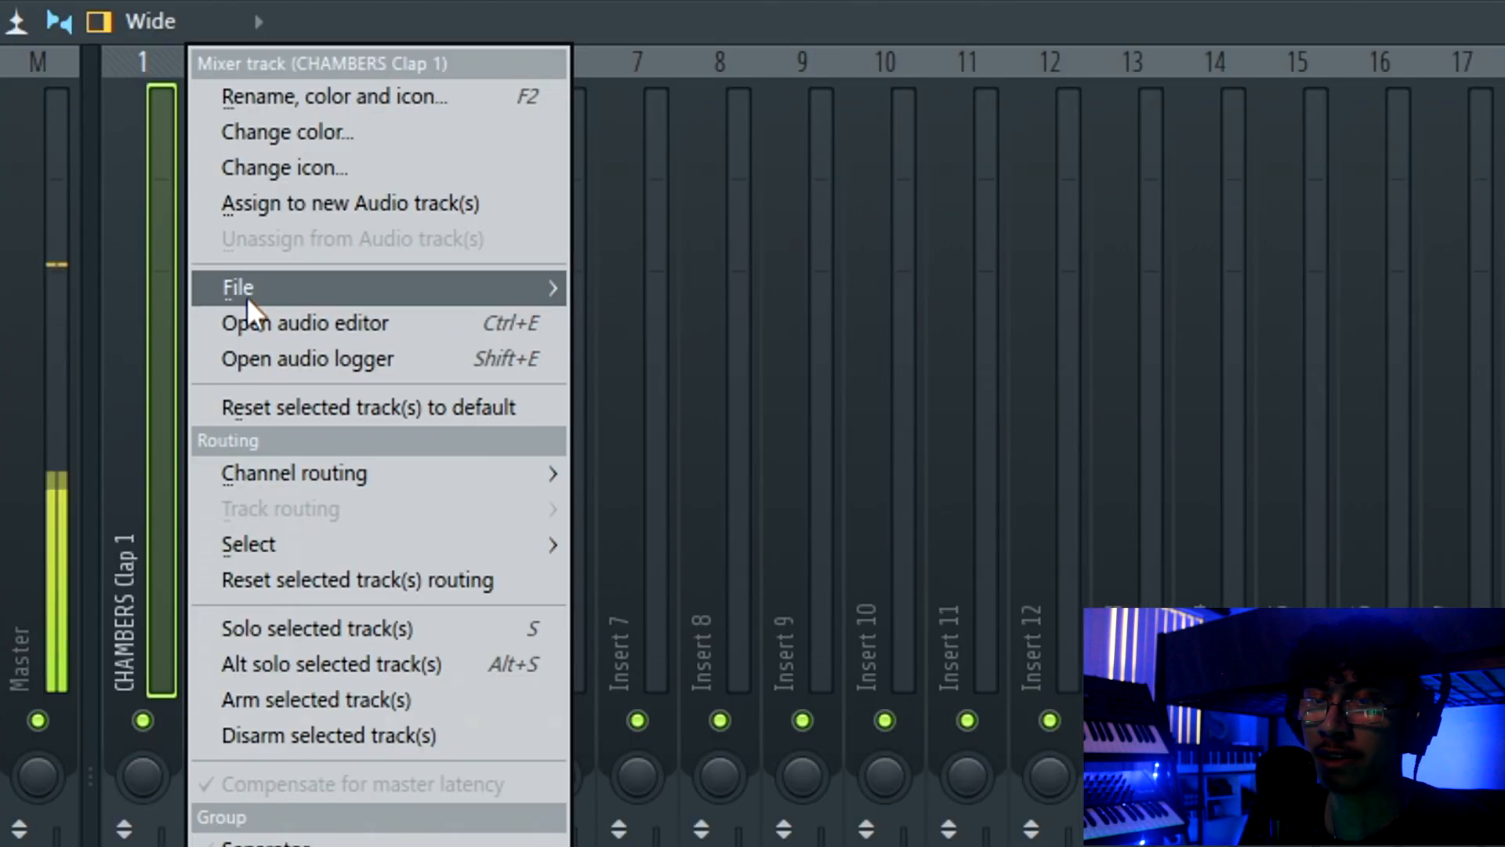
{"action": "mouse_move", "coordinate": [246, 296]}
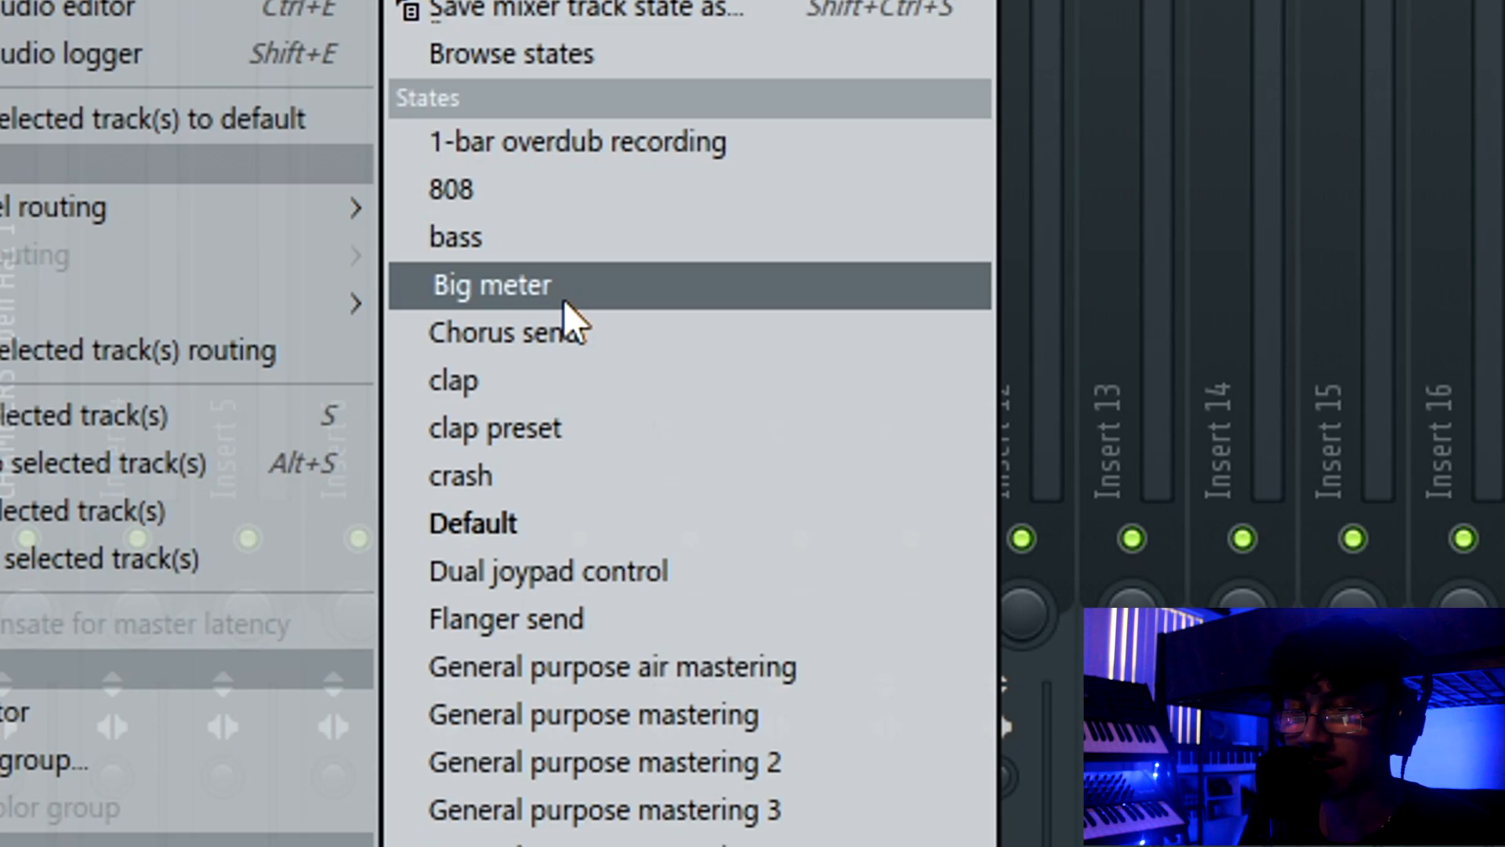
{"action": "left_click", "coordinate": [609, 430]}
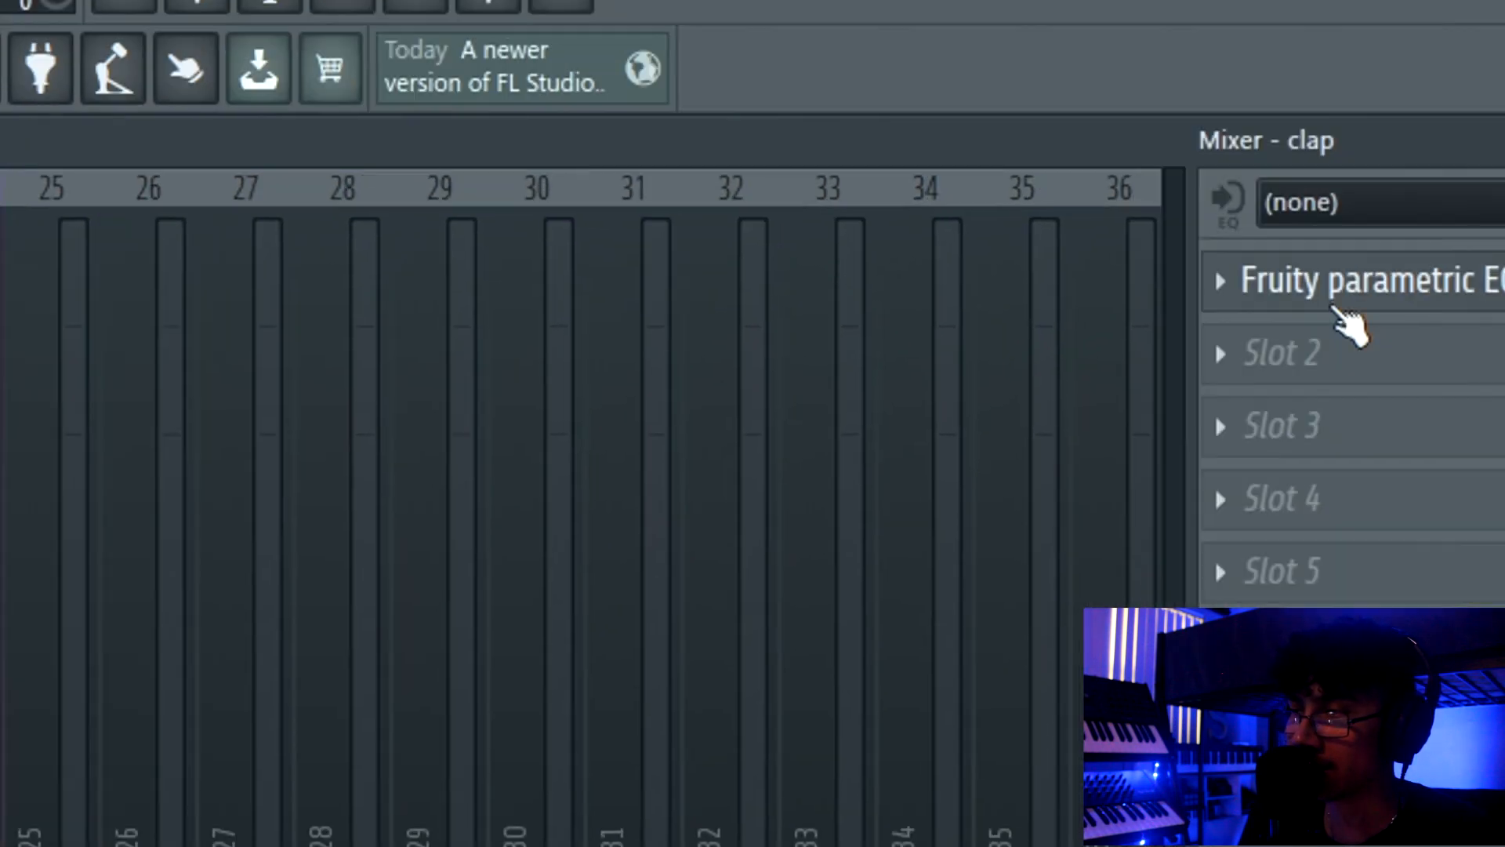
{"action": "left_click", "coordinate": [1337, 304]}
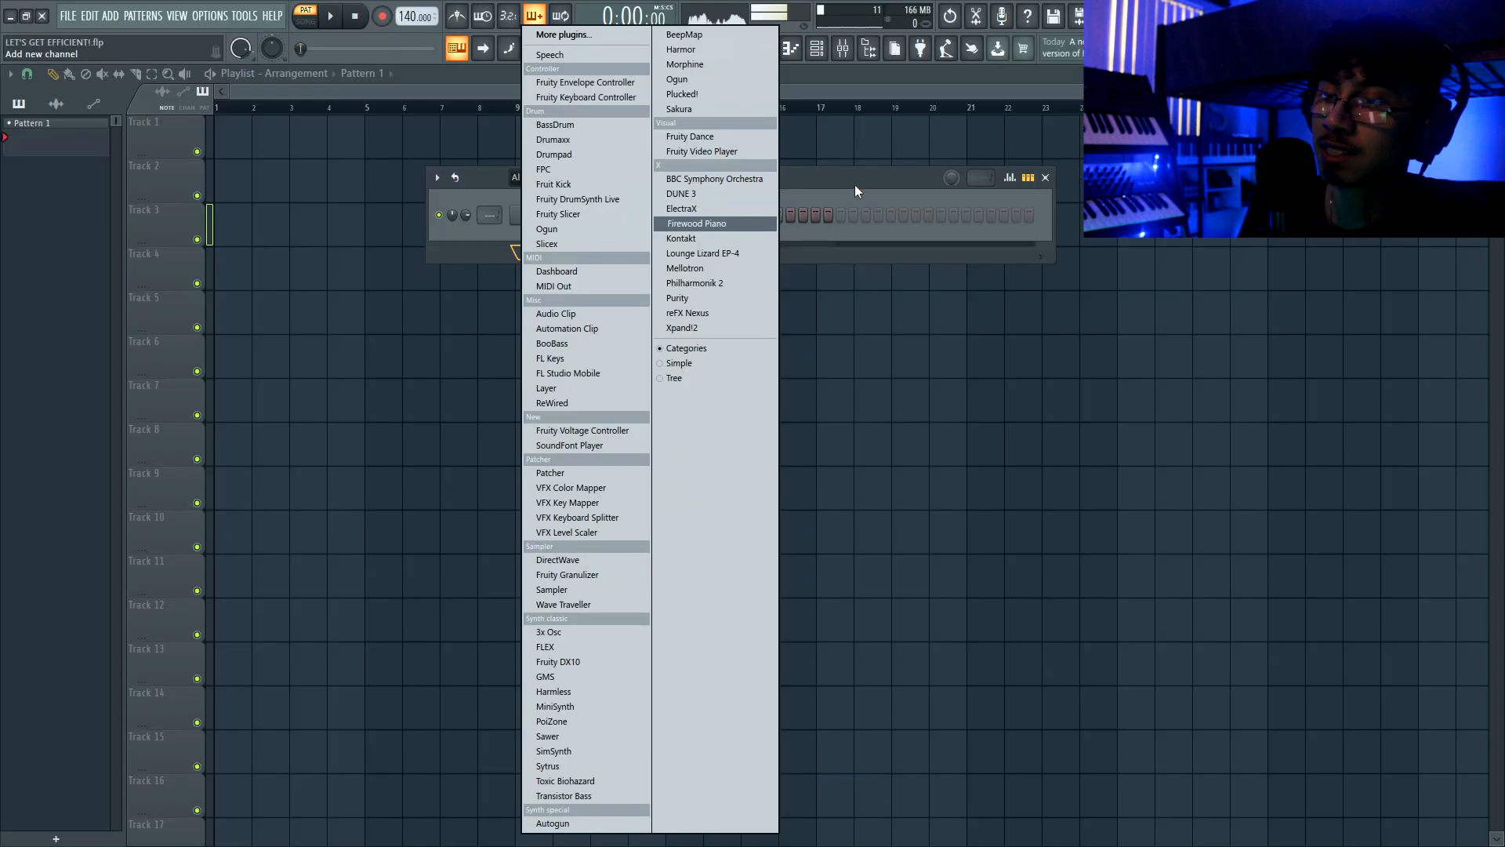
Replace the Sampler channel with FL Keys and move the plugin window just below the channel
{"action": "left_click", "coordinate": [726, 340]}
{"action": "right_click", "coordinate": [593, 209]}
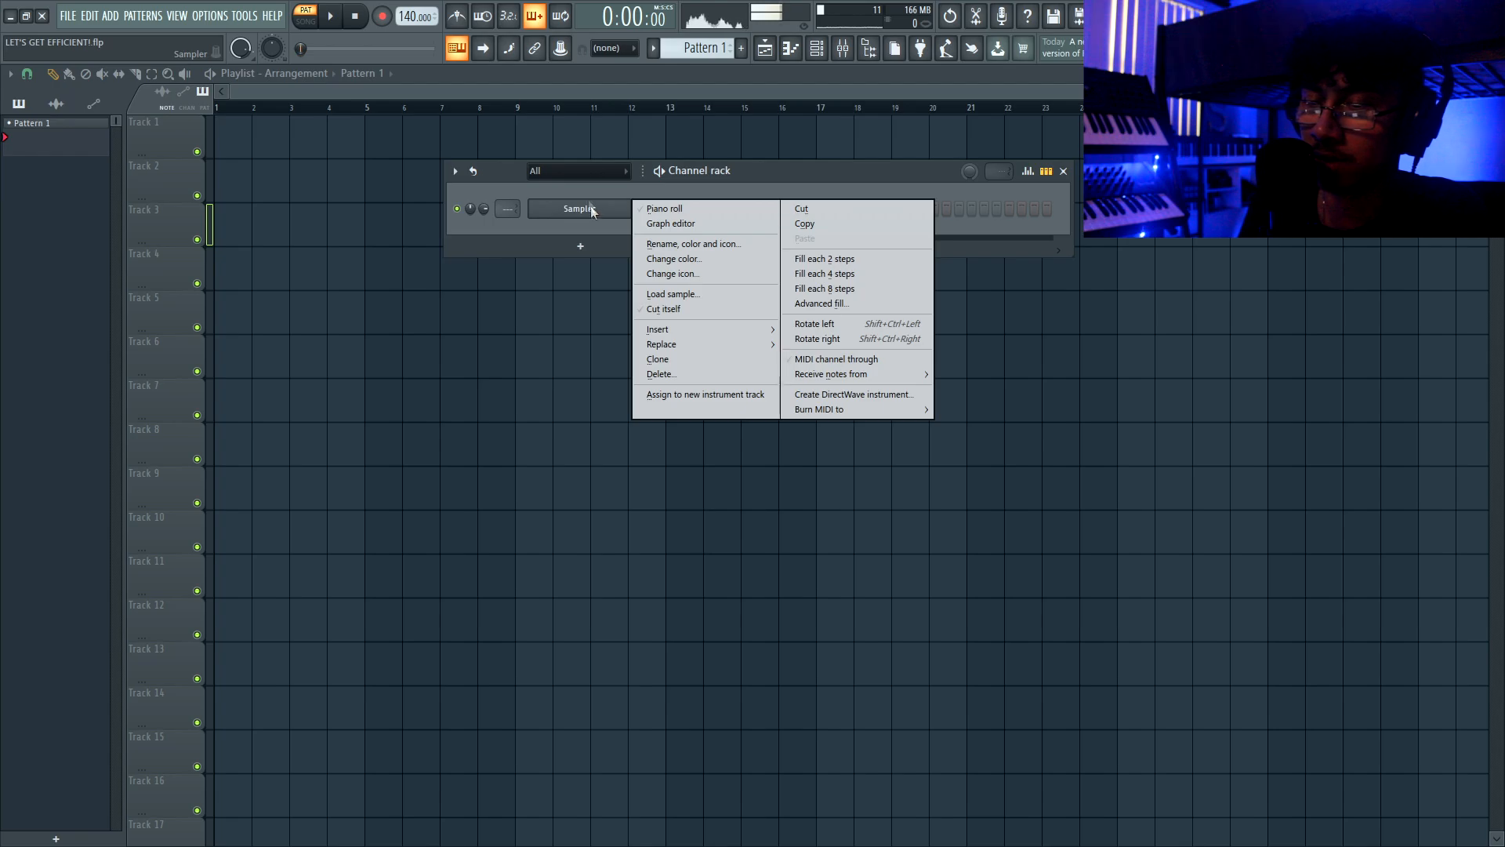
{"action": "mouse_move", "coordinate": [690, 344]}
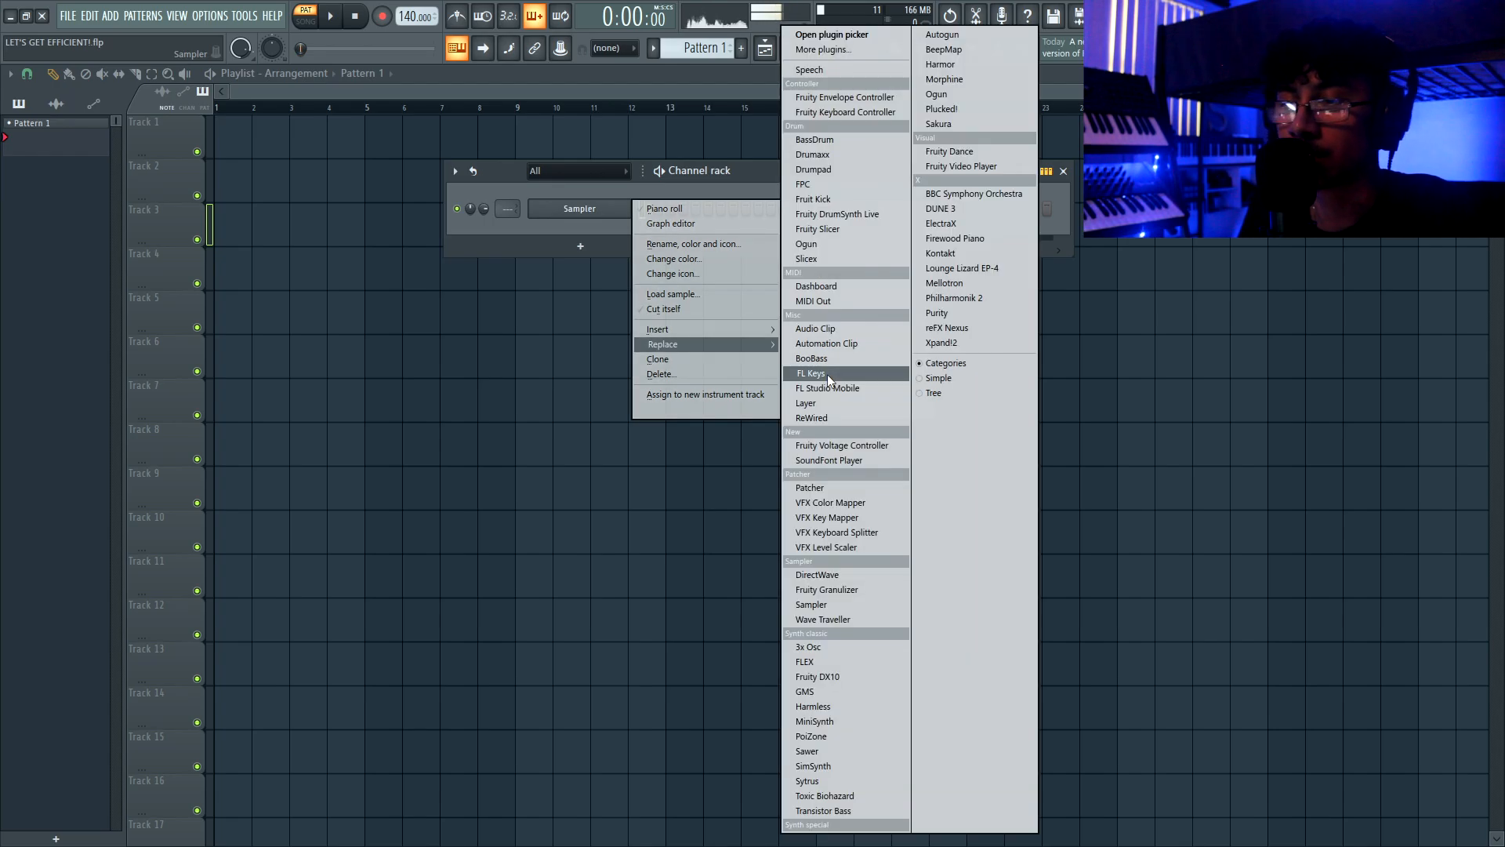
{"action": "left_click", "coordinate": [826, 374]}
{"action": "left_click_drag", "start_coordinate": [313, 220], "coordinate": [693, 243]}
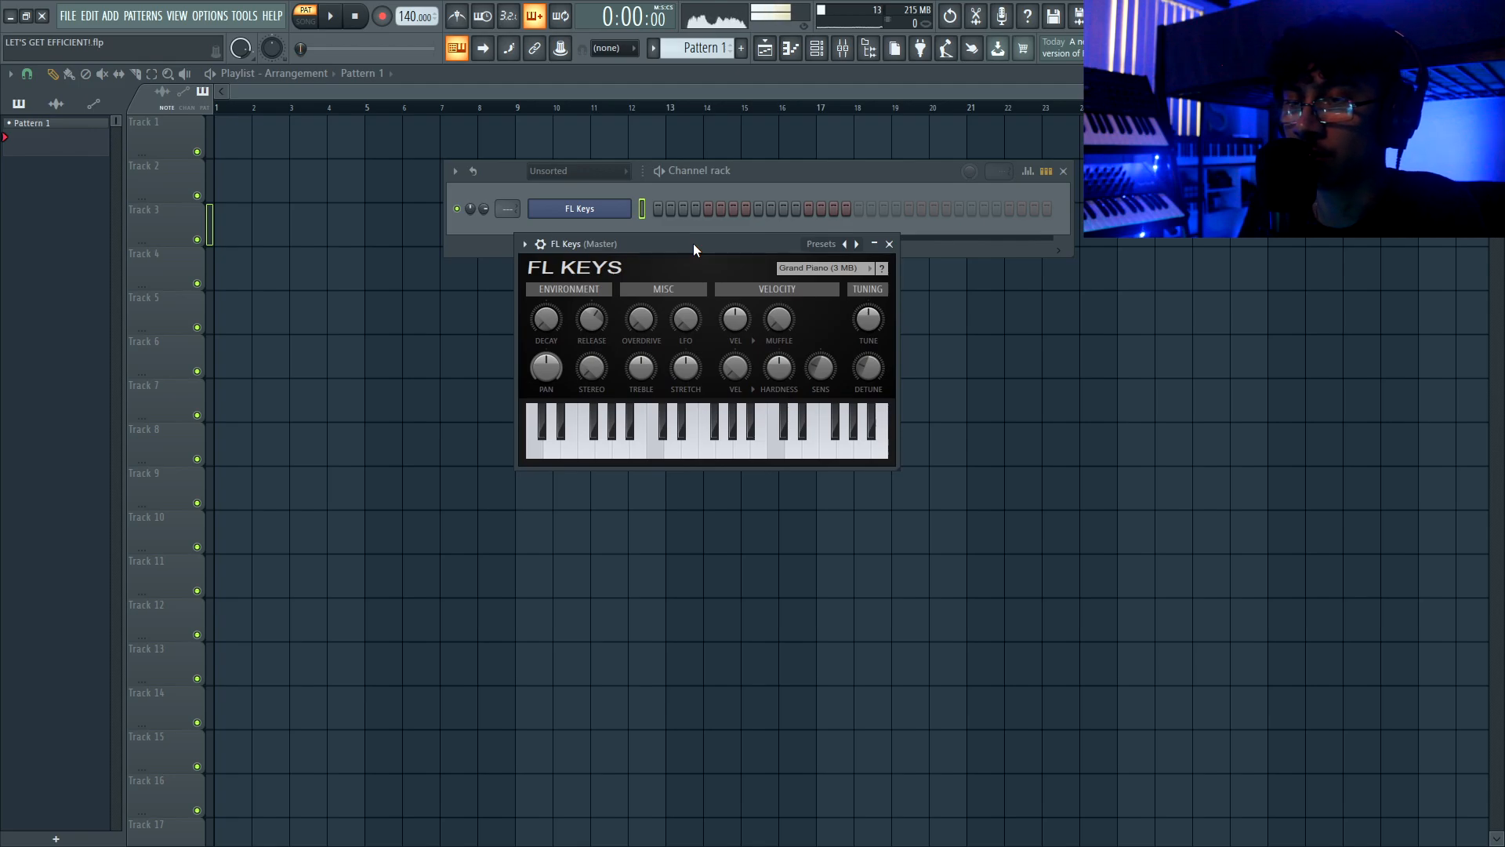
Try to add FL Keys to the plugin database as a favorite
{"action": "left_click", "coordinate": [524, 245]}
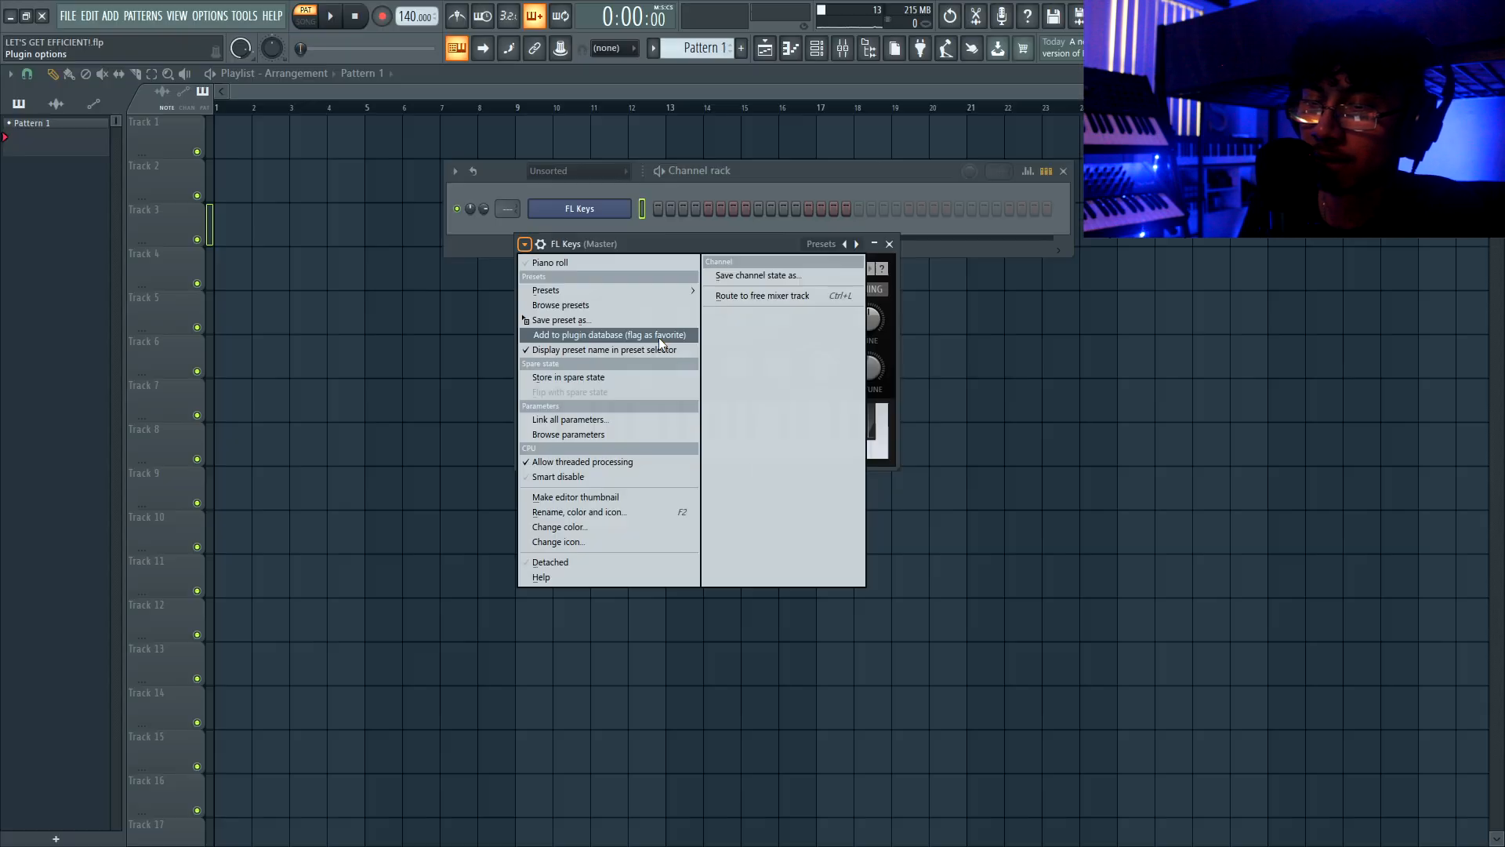
{"action": "left_click", "coordinate": [494, 312]}
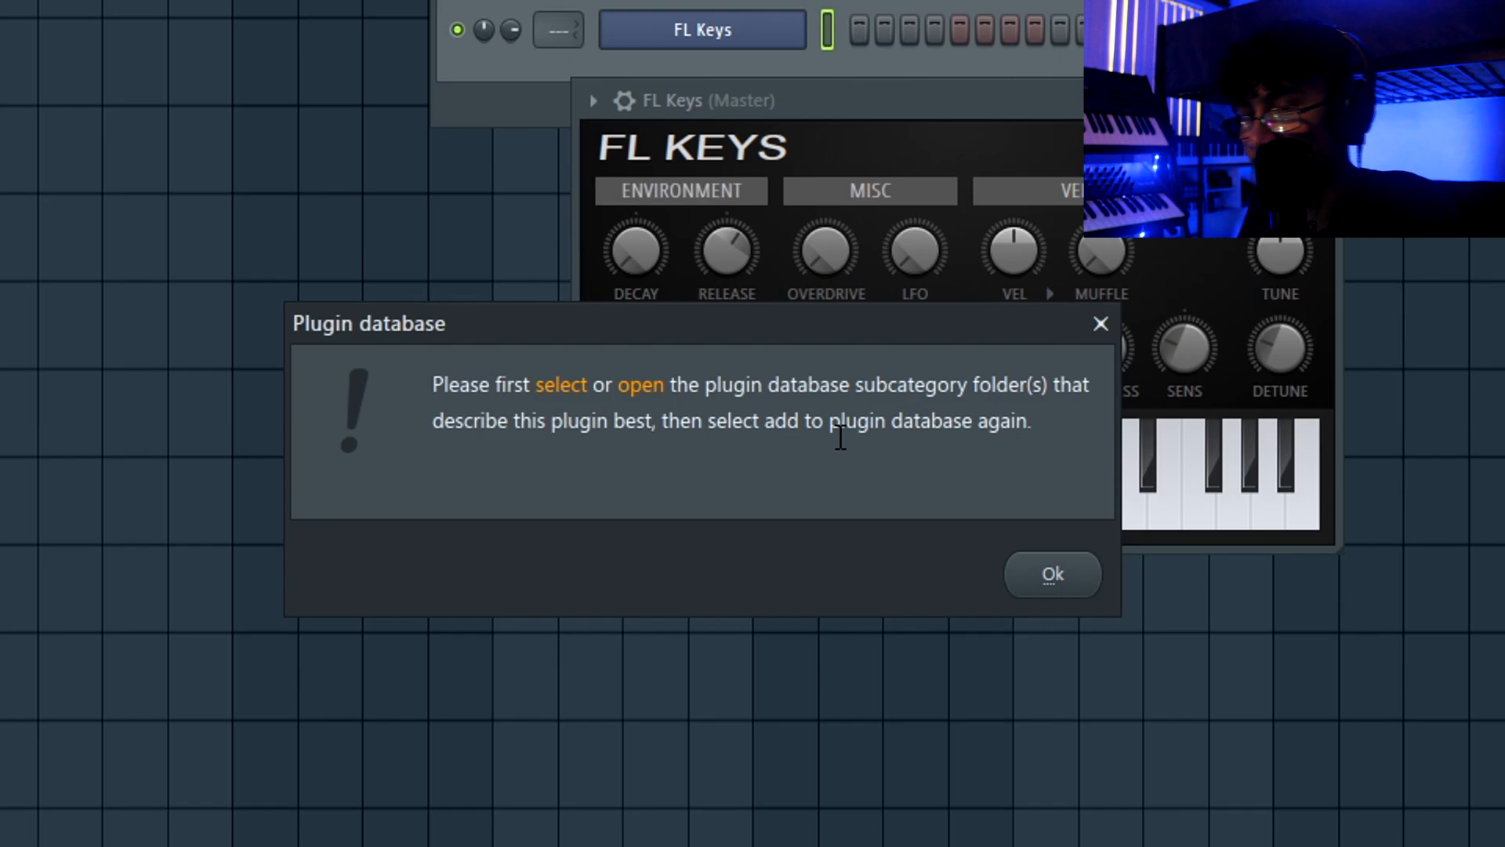
{"action": "left_click", "coordinate": [1050, 581]}
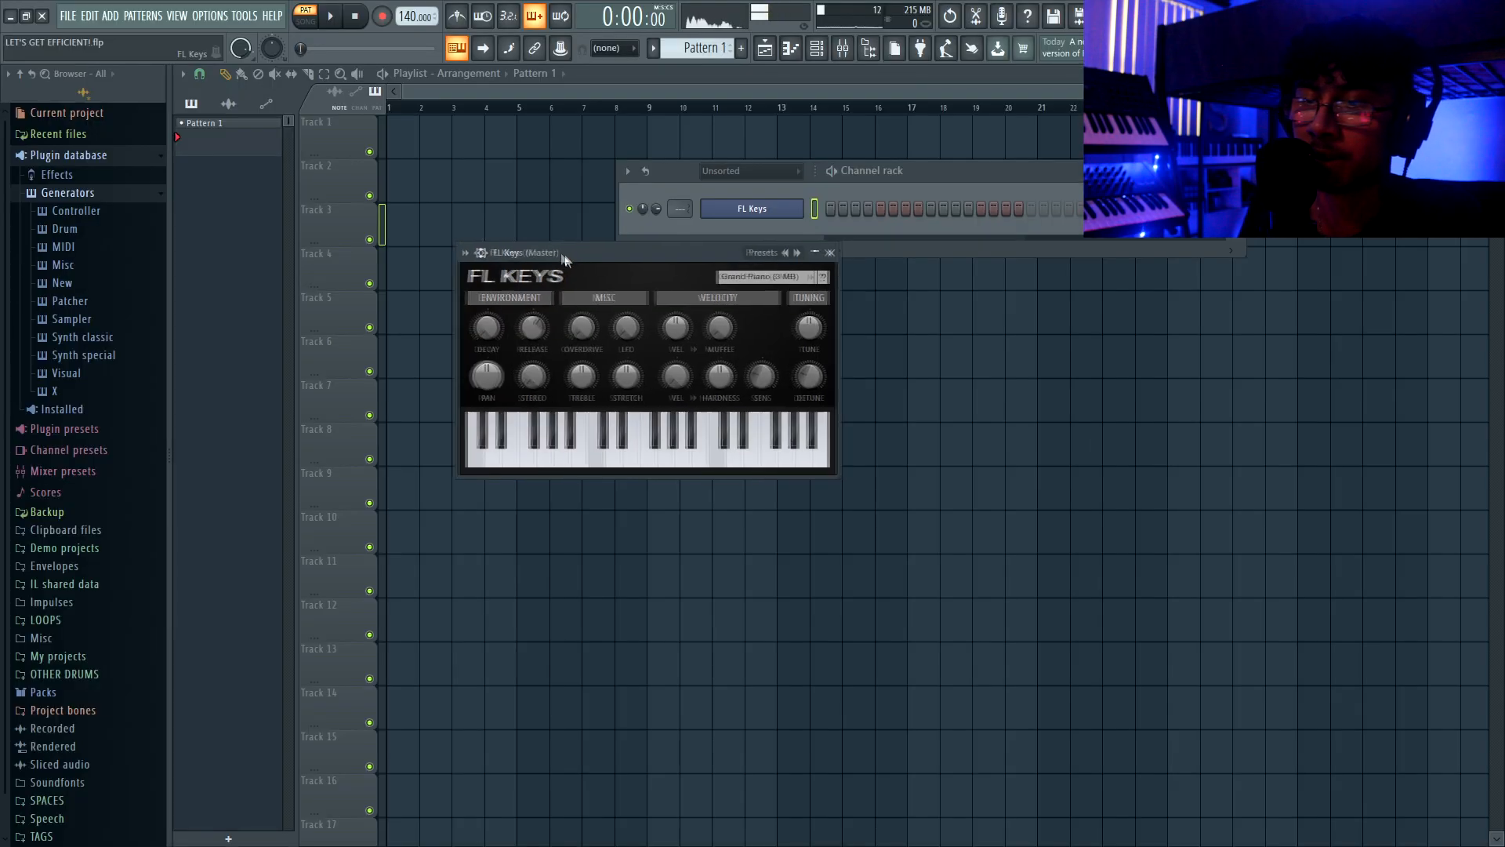
{"action": "left_click_drag", "start_coordinate": [1134, 280], "coordinate": [1024, 281]}
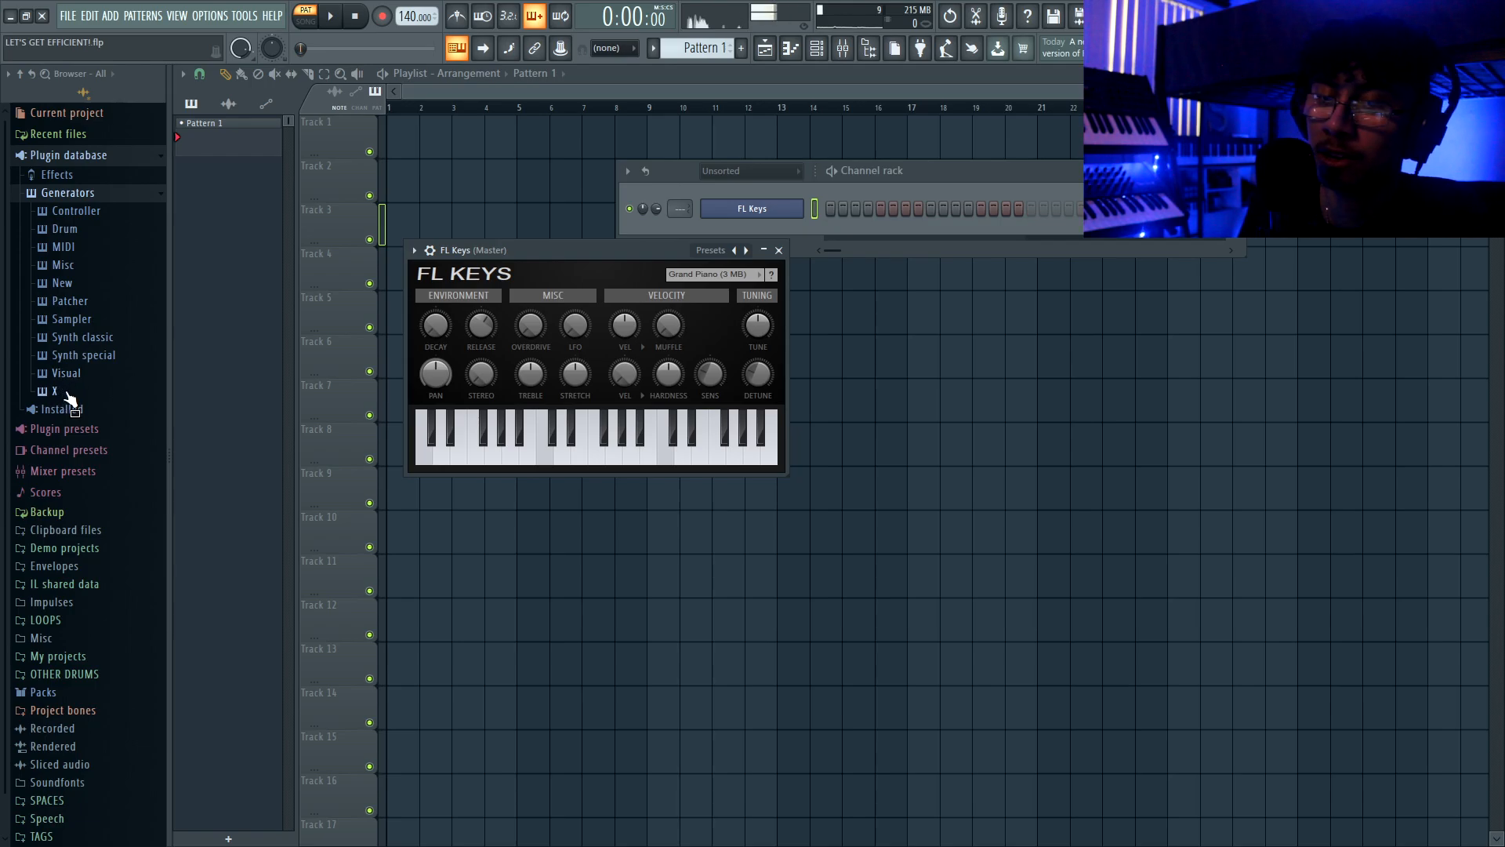
Open the plugin database's X generator folder in File Explorer and go up to its parent Generators folder
{"action": "right_click", "coordinate": [68, 394]}
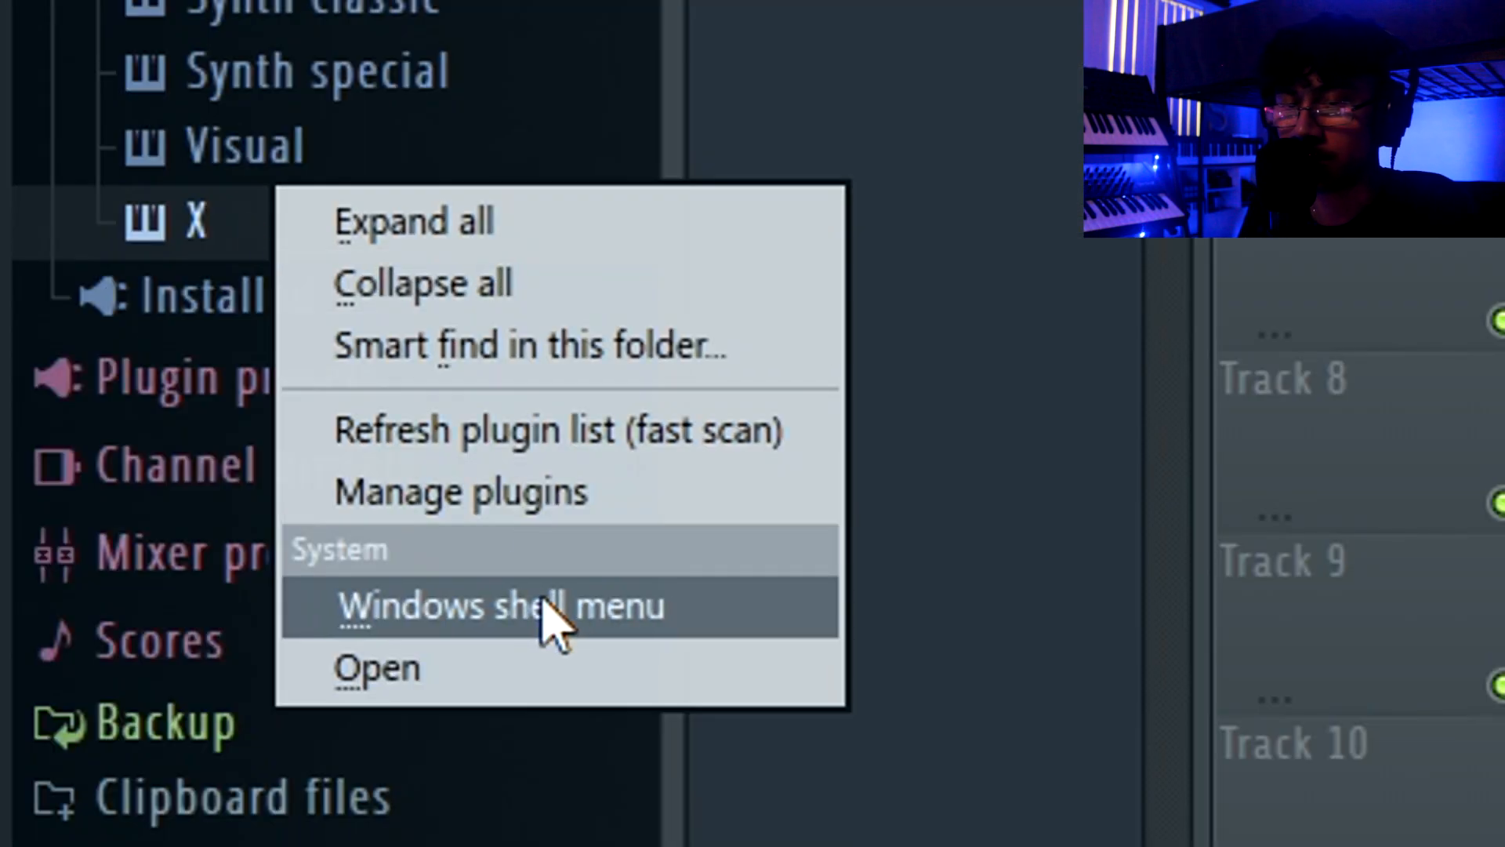
{"action": "left_click", "coordinate": [139, 487]}
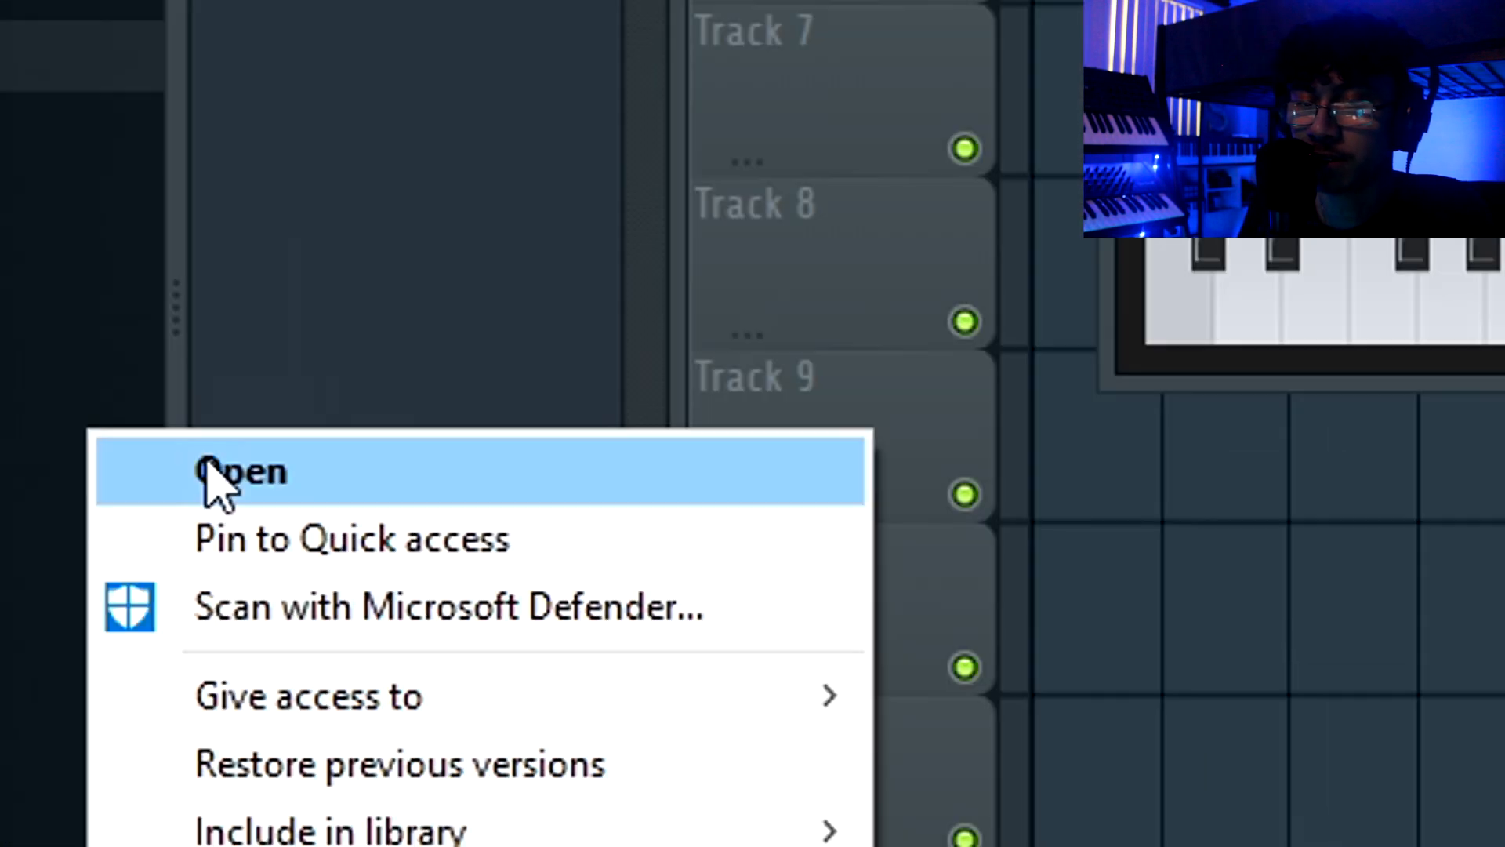
{"action": "left_click", "coordinate": [208, 481]}
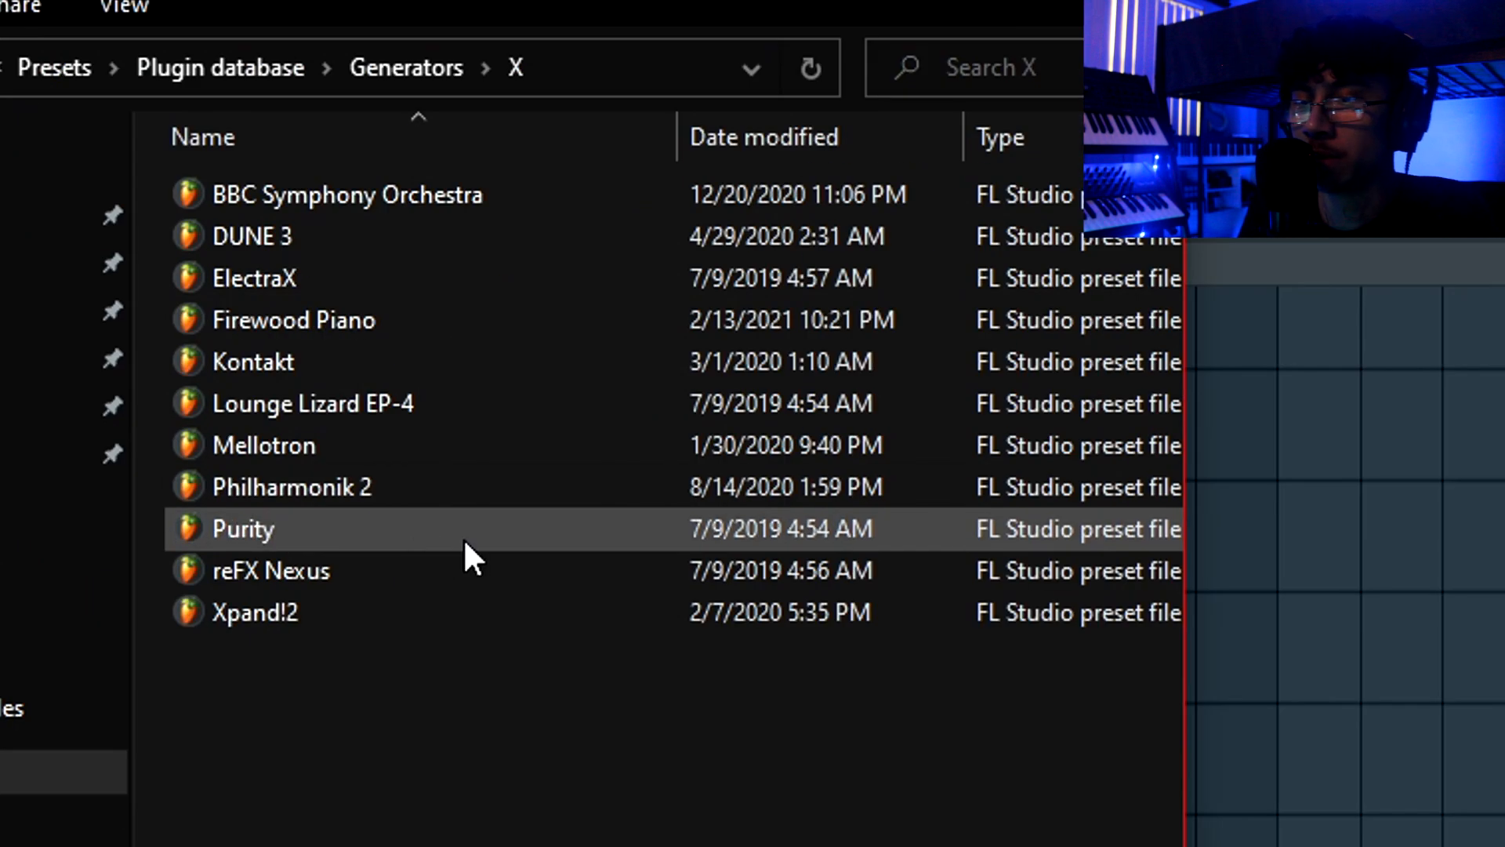
{"action": "left_click", "coordinate": [407, 69]}
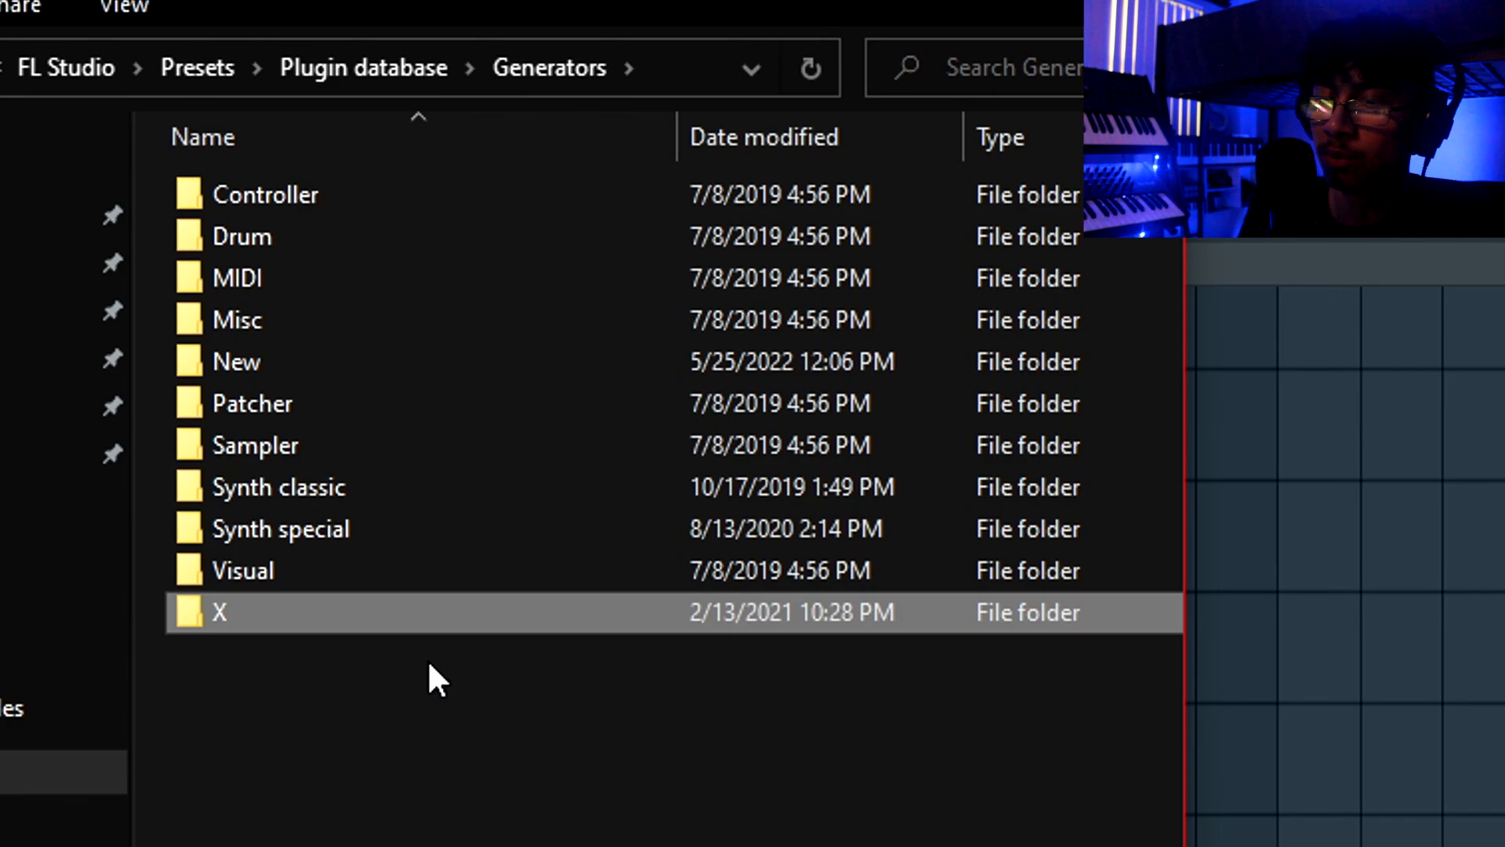
Create a folder named secret sauce plugins inside the Generators folder
{"action": "left_click", "coordinate": [368, 705]}
{"action": "right_click", "coordinate": [368, 706]}
{"action": "mouse_move", "coordinate": [638, 846]}
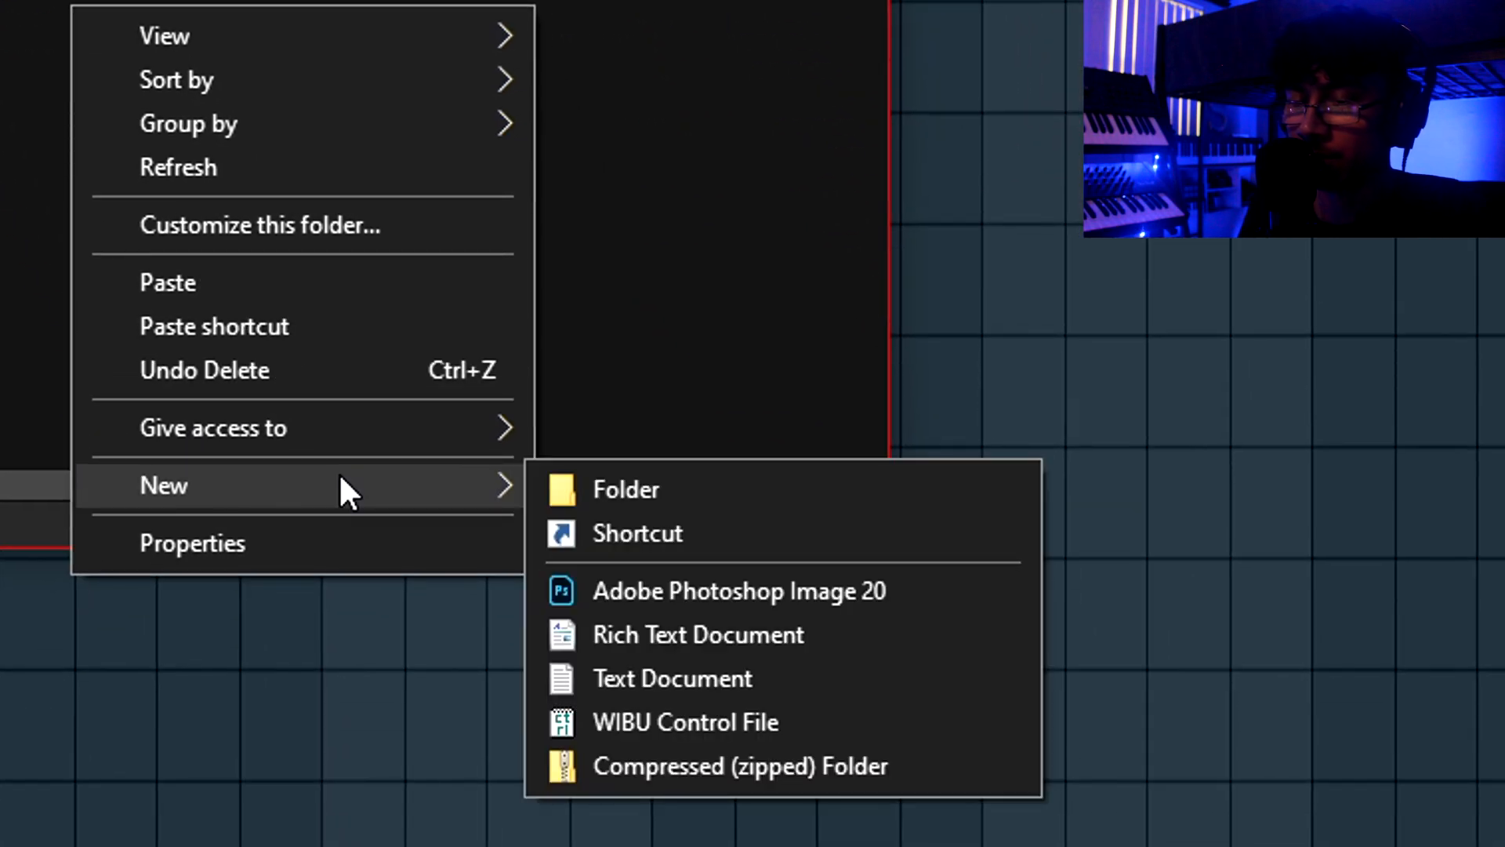
{"action": "left_click", "coordinate": [620, 490]}
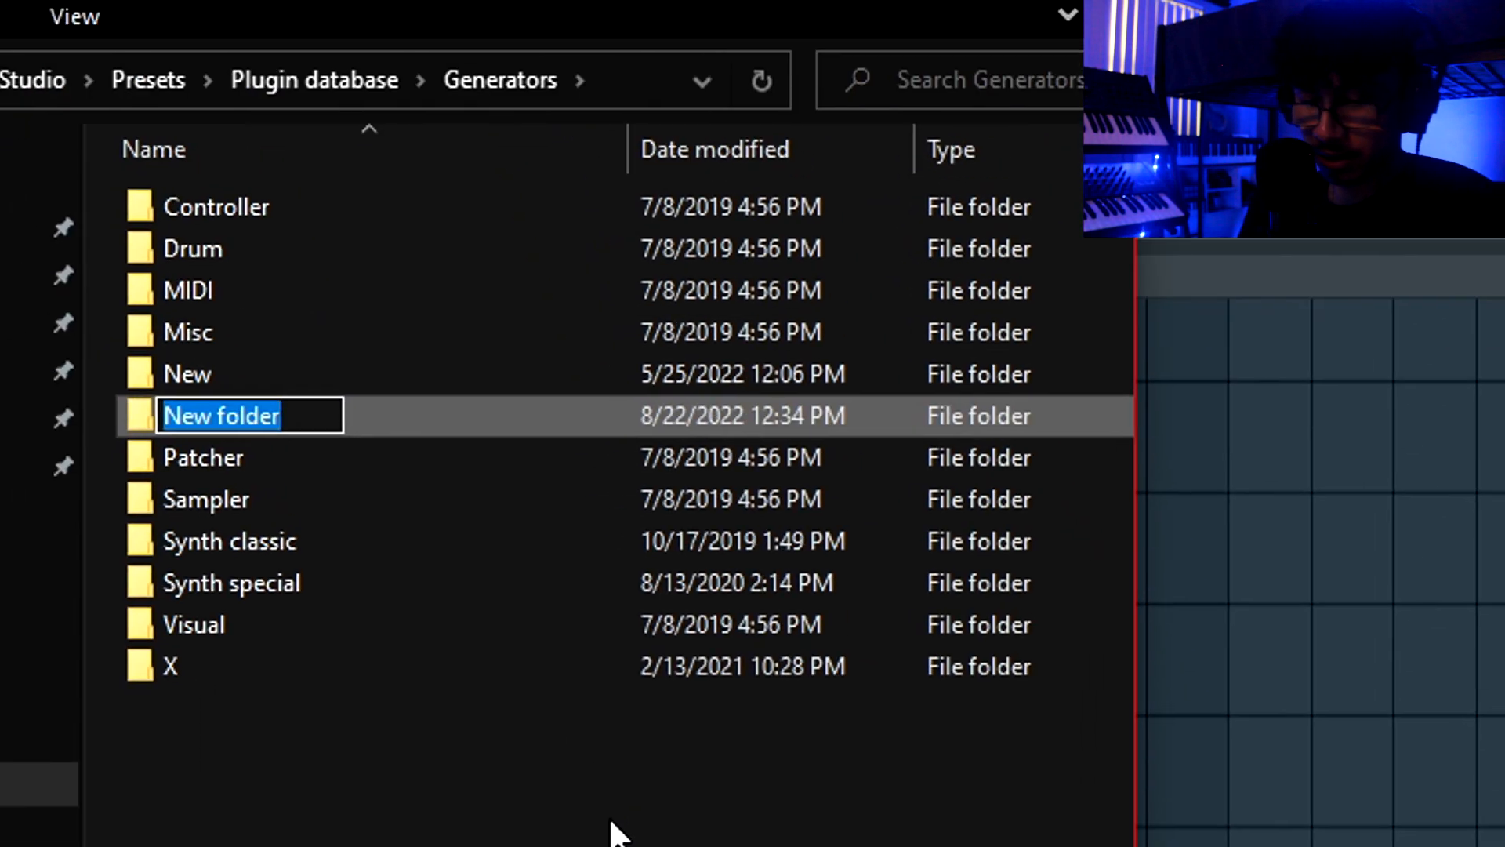
{"action": "type", "text": "secret sauce plugins"}
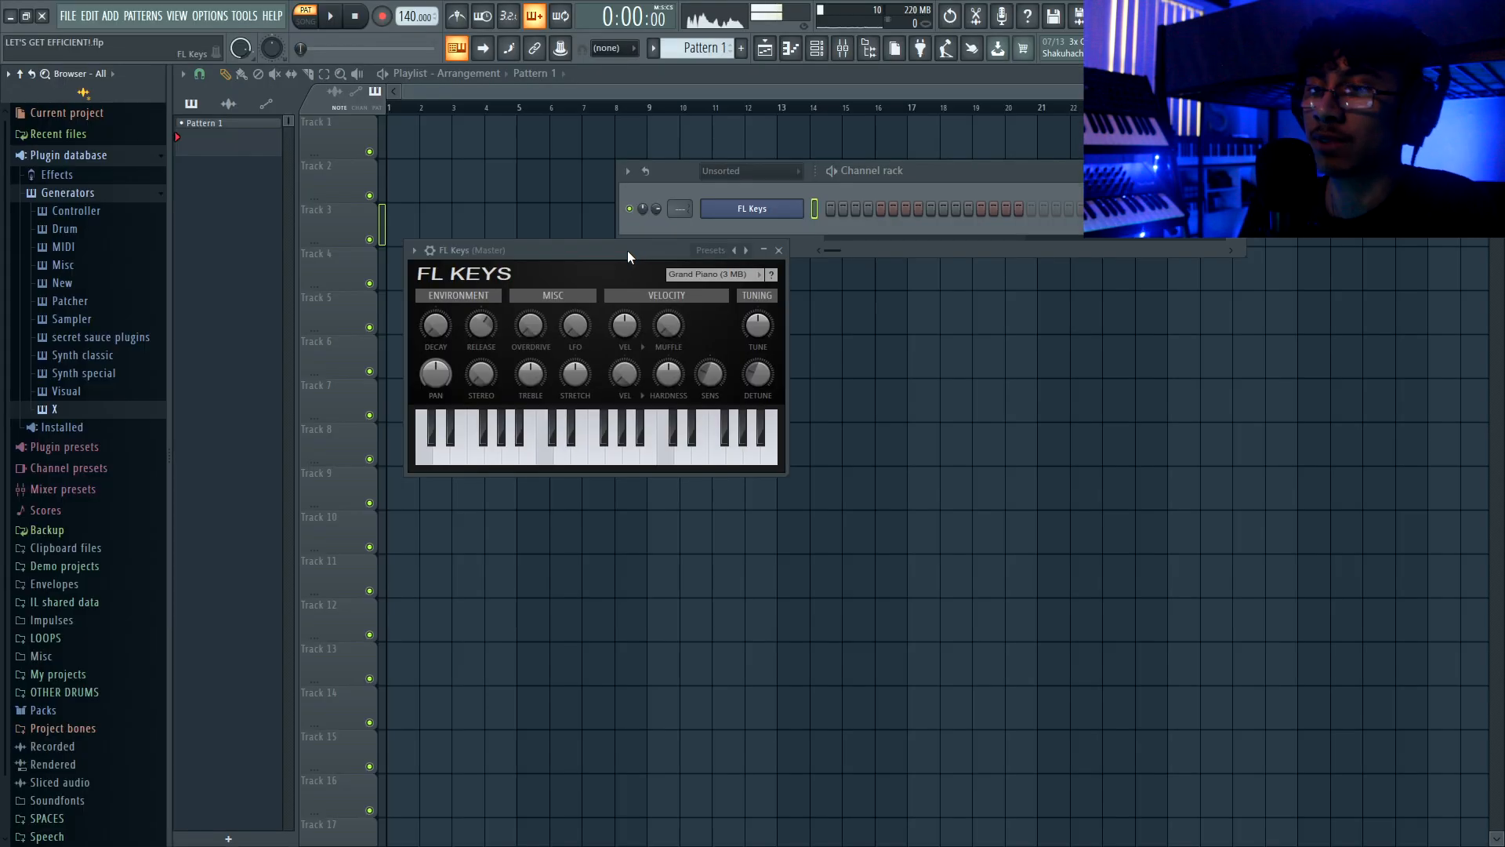
Add FL Keys to the plugin database under the secret sauce plugins category and confirm the subcategory
{"action": "left_click_drag", "start_coordinate": [628, 252], "coordinate": [650, 251]}
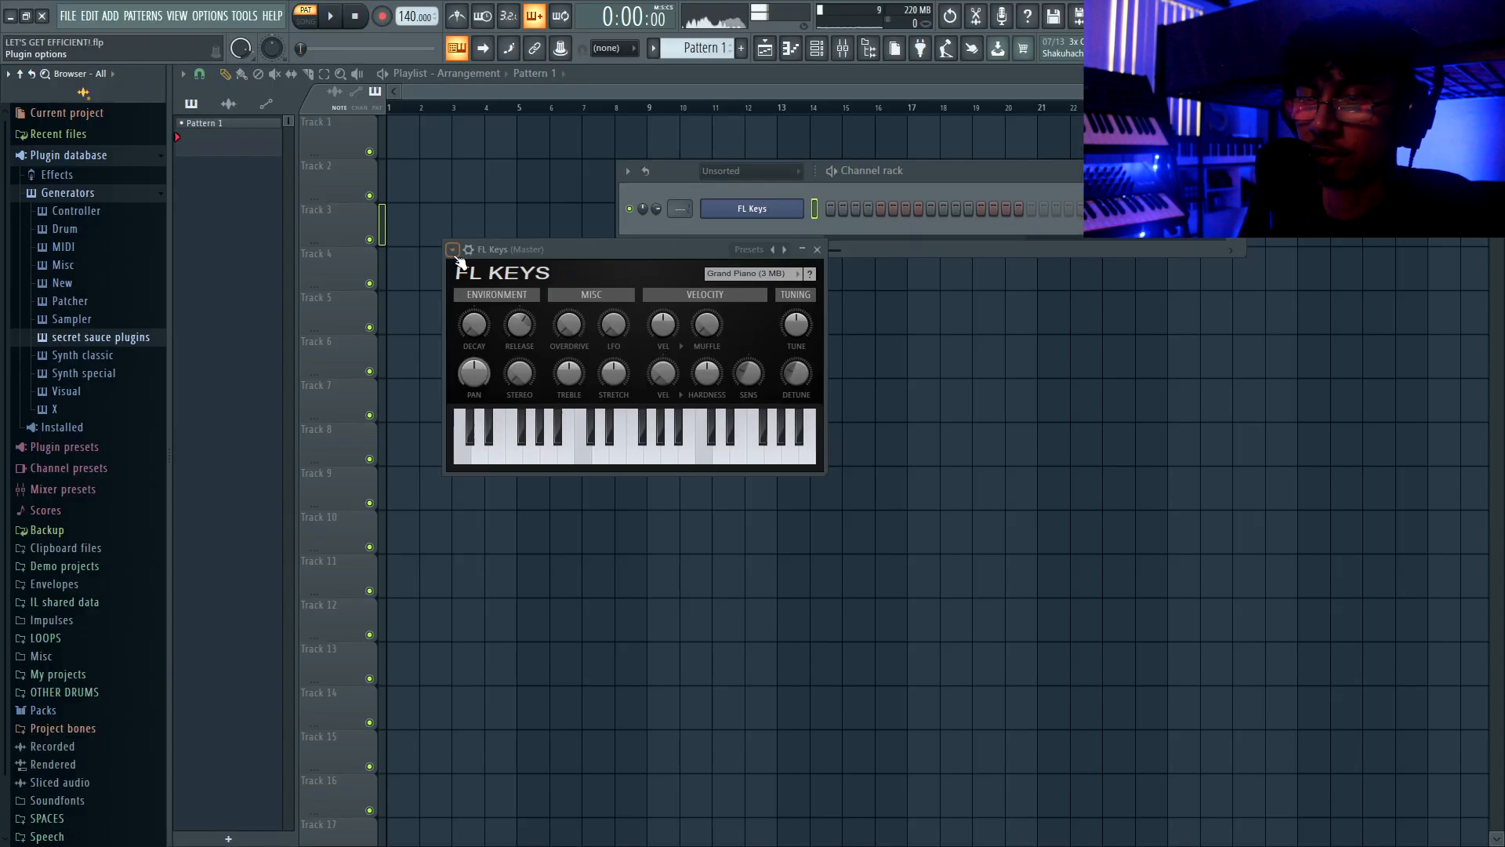
{"action": "left_click", "coordinate": [452, 249]}
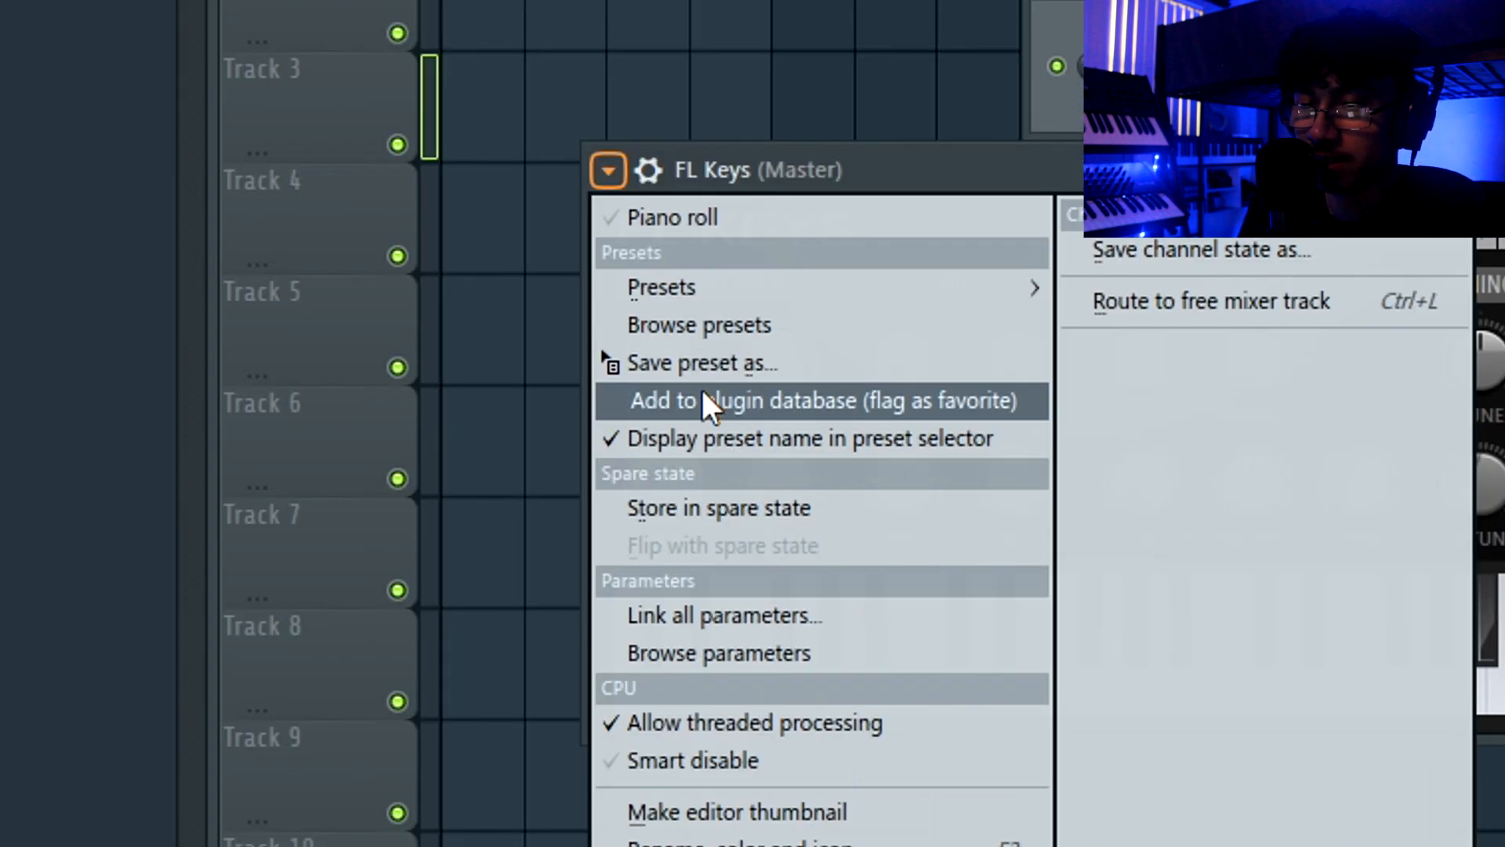
{"action": "left_click", "coordinate": [490, 341]}
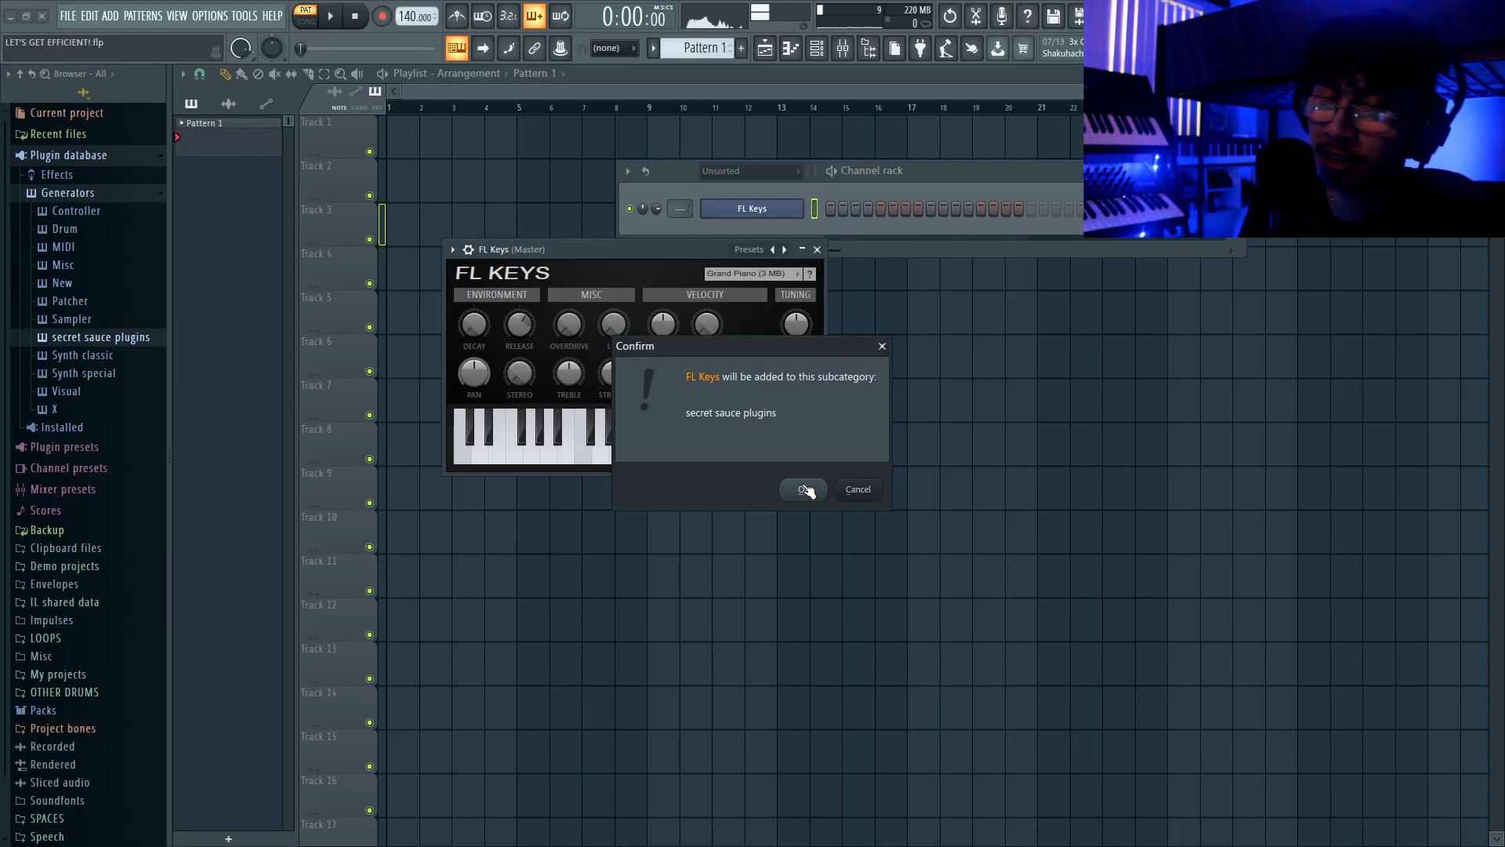
{"action": "left_click", "coordinate": [805, 490]}
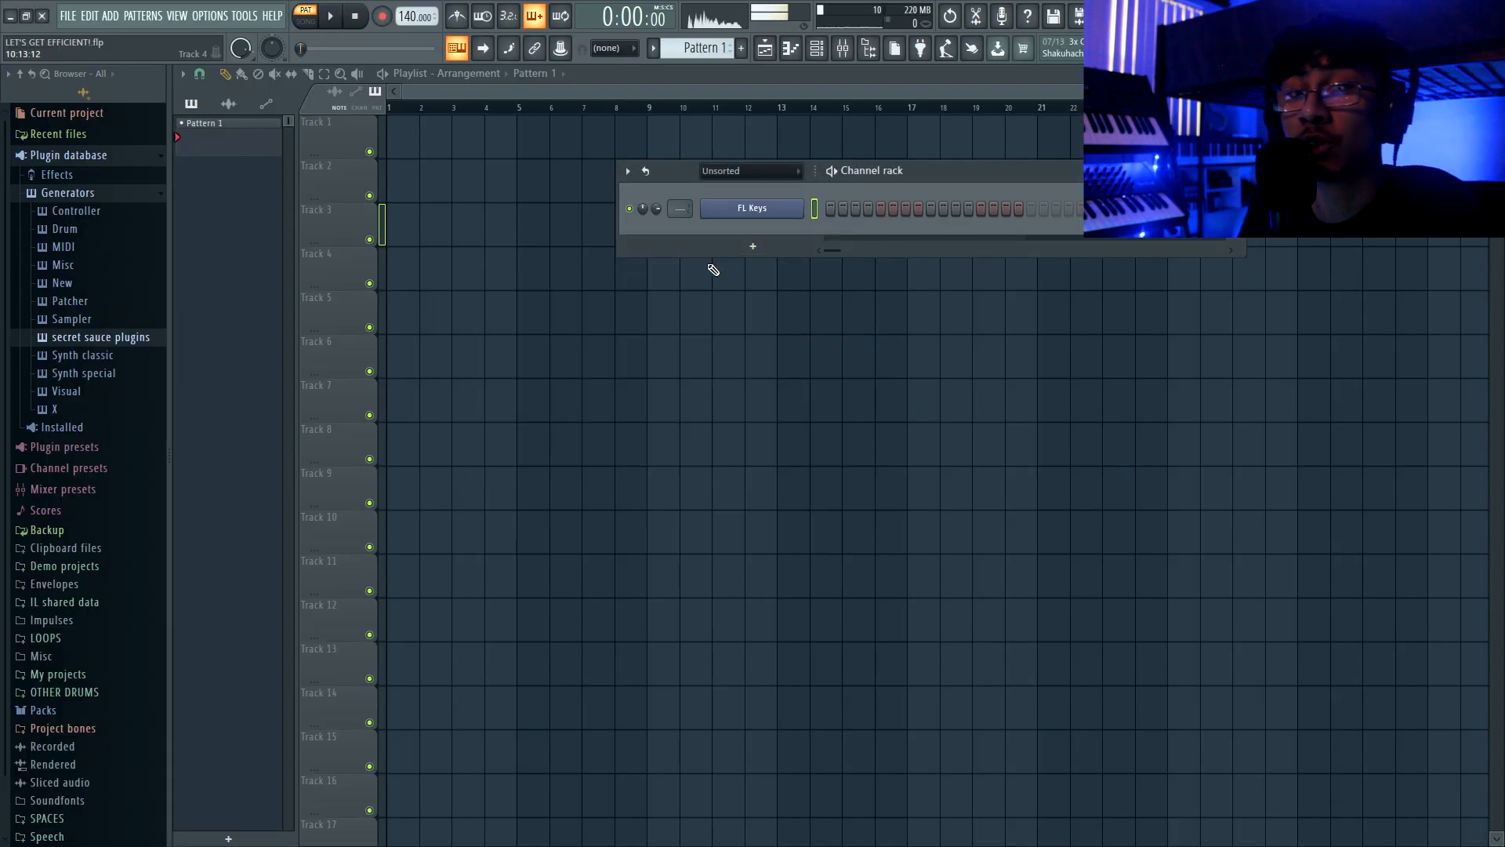
Add a new FL Keys channel from the secret sauce plugins category
{"action": "left_click", "coordinate": [753, 246]}
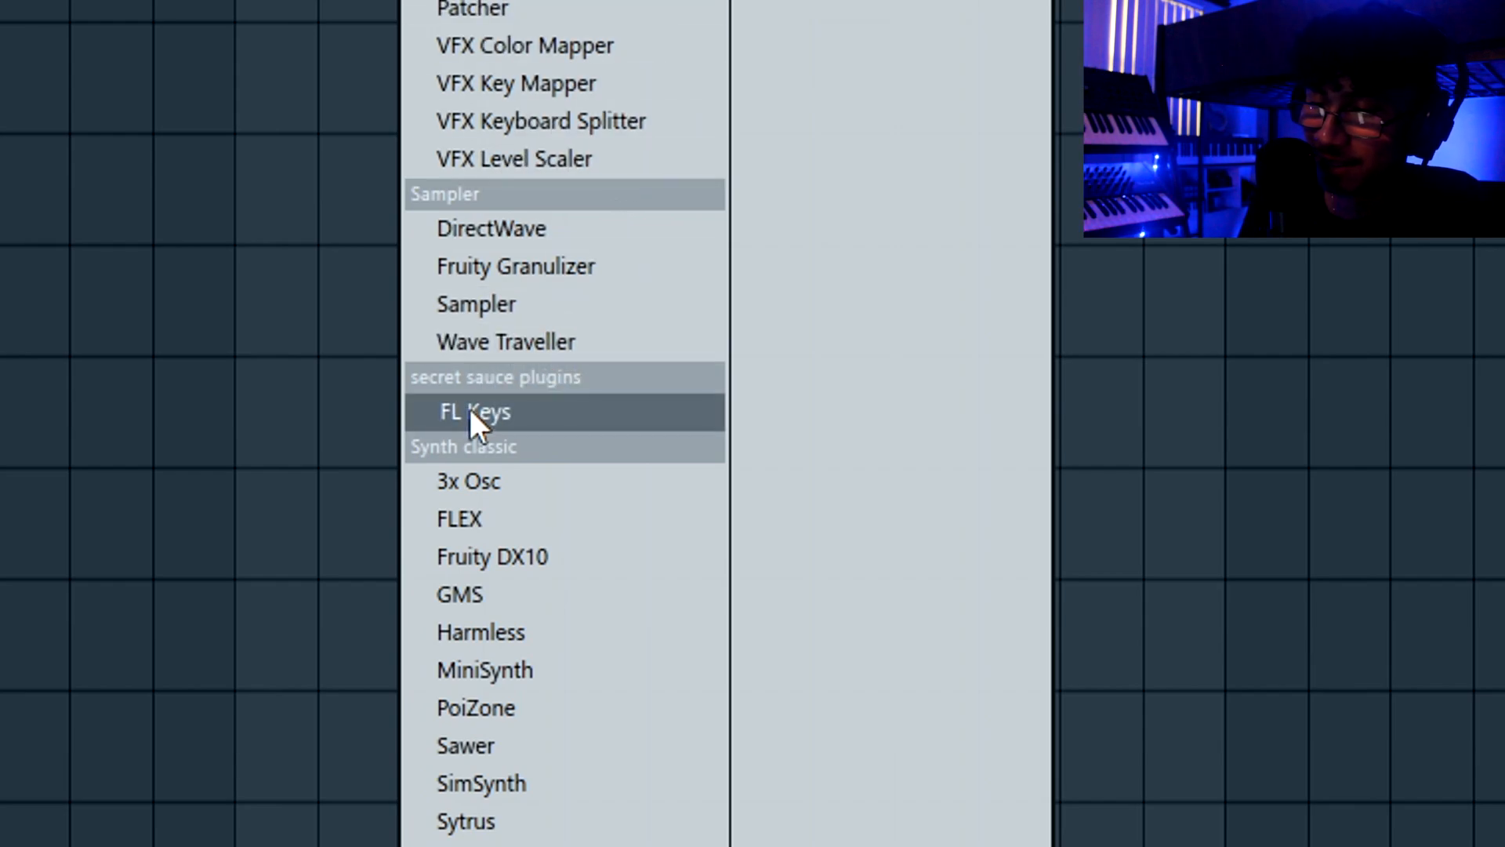
{"action": "left_click", "coordinate": [470, 410]}
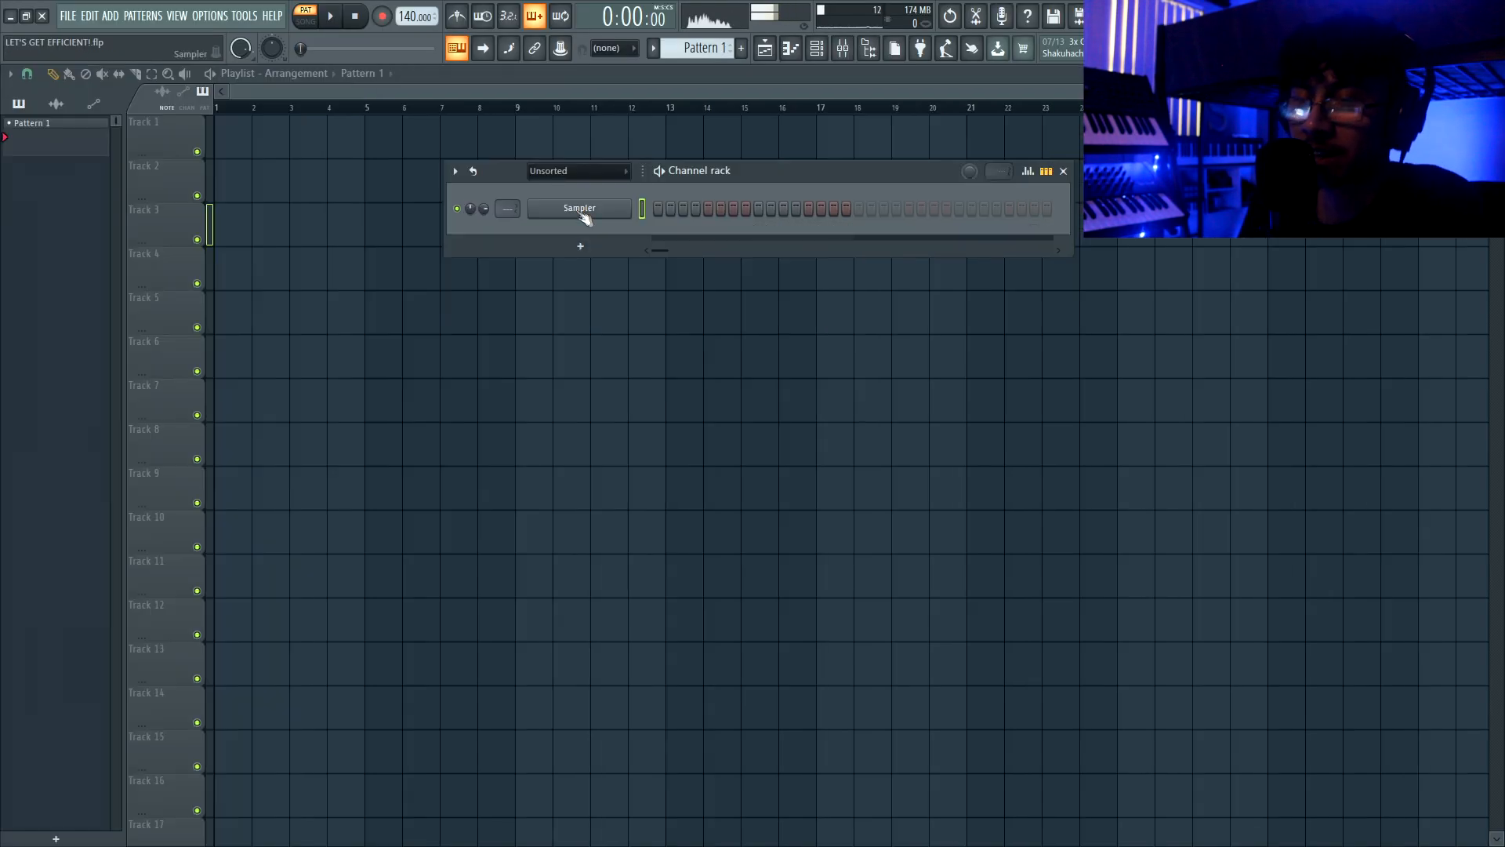
Open the list of generators available for a new channel in the channel rack
{"action": "left_click", "coordinate": [587, 247]}
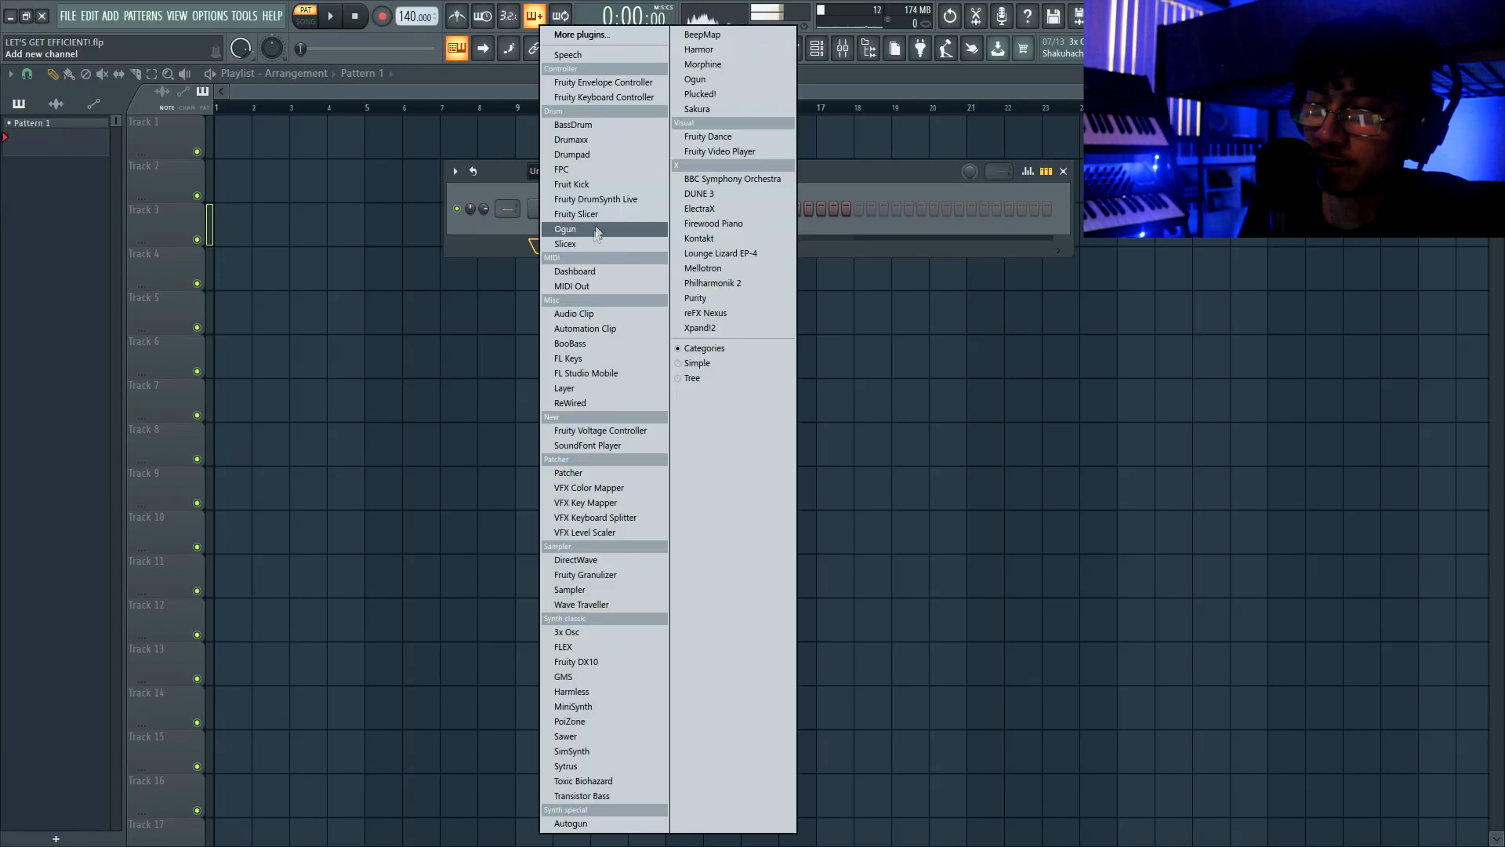